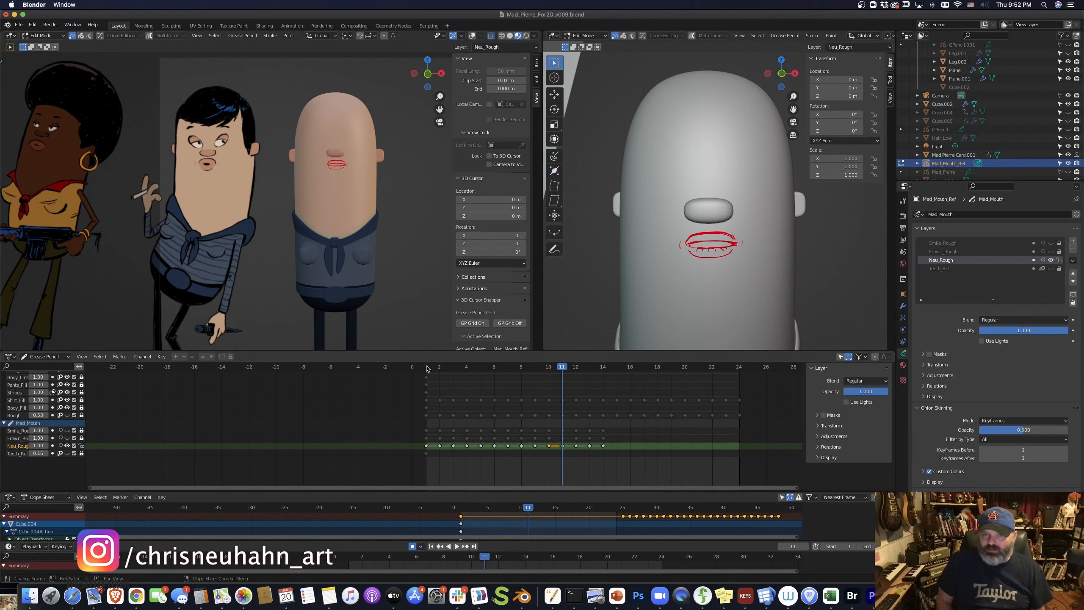
- Step backward from frame 11 through the drawn mouth shapes on the Neu_Rough layer
key("Left")
key("Left")
key("Left")
key("Left")
key("Left")
key("Left")
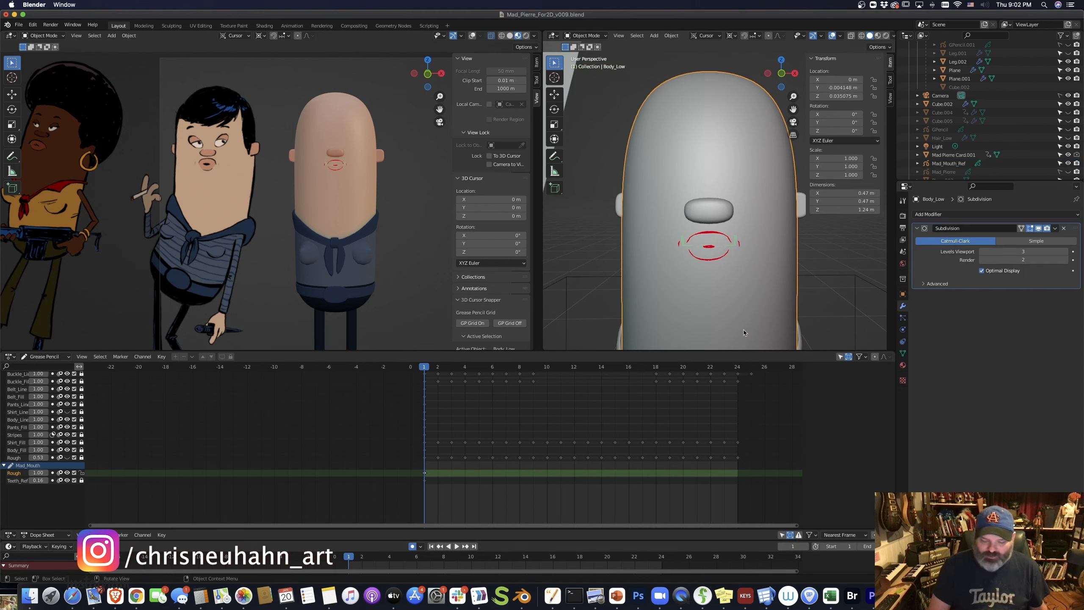
- Enlarge the lower dope sheet and play the animation briefly, returning to frame 1
left_click_drag(500, 530, 485, 398)
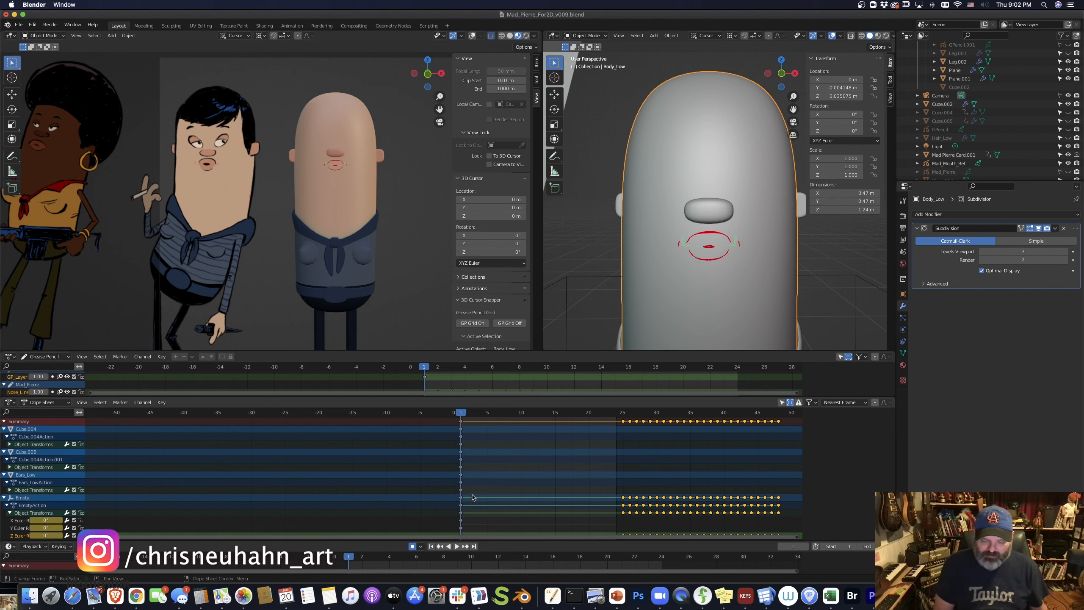
key("space")
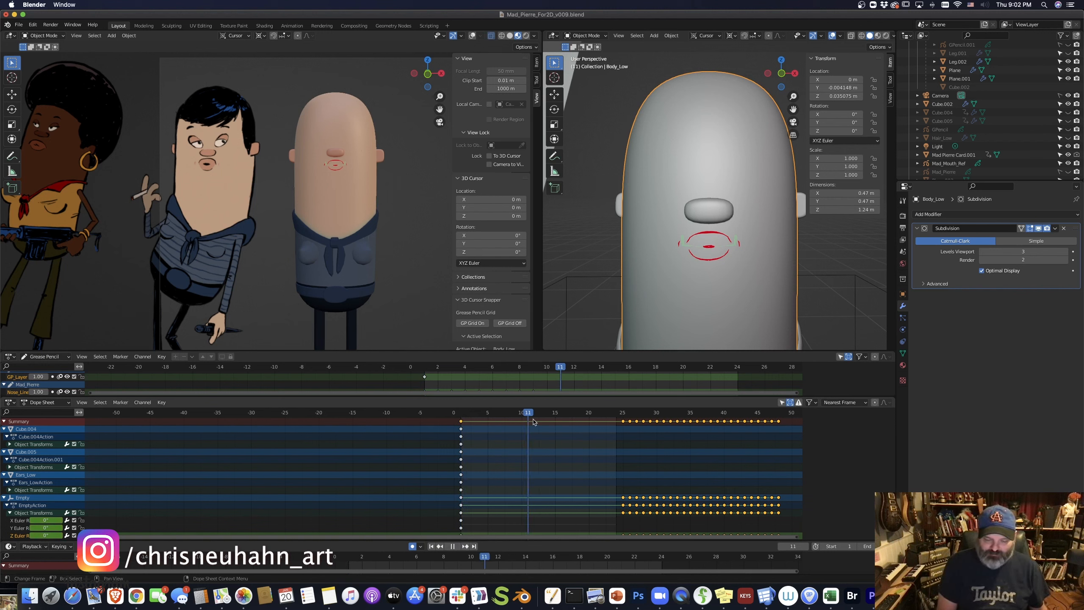
key("Escape")
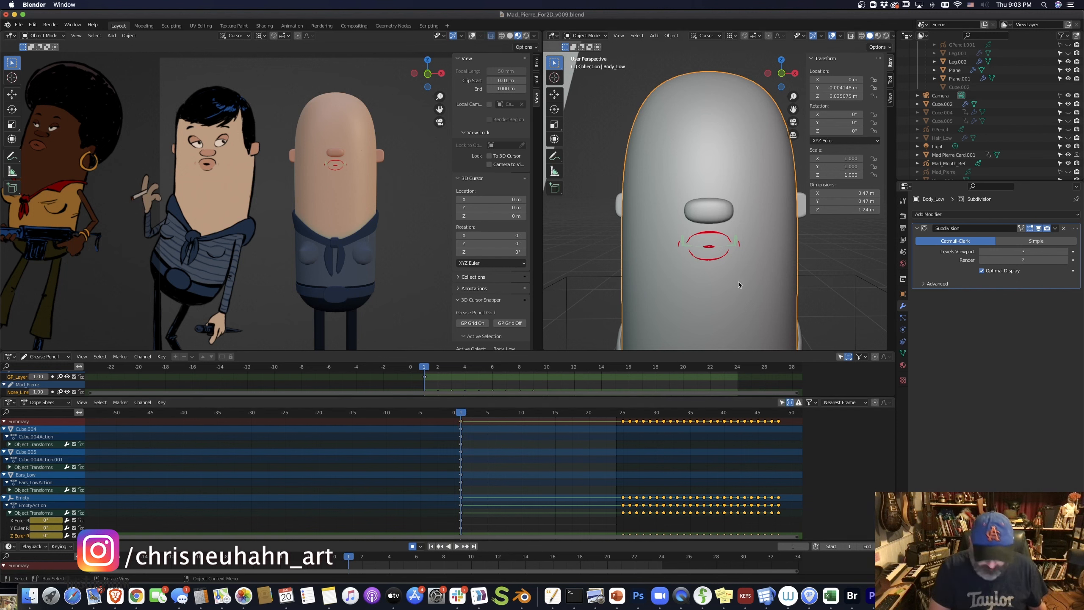
- Switch to the Mad_Mouth_Ref grease pencil object in Draw Mode and show its materials followed by its layers
left_click(727, 237)
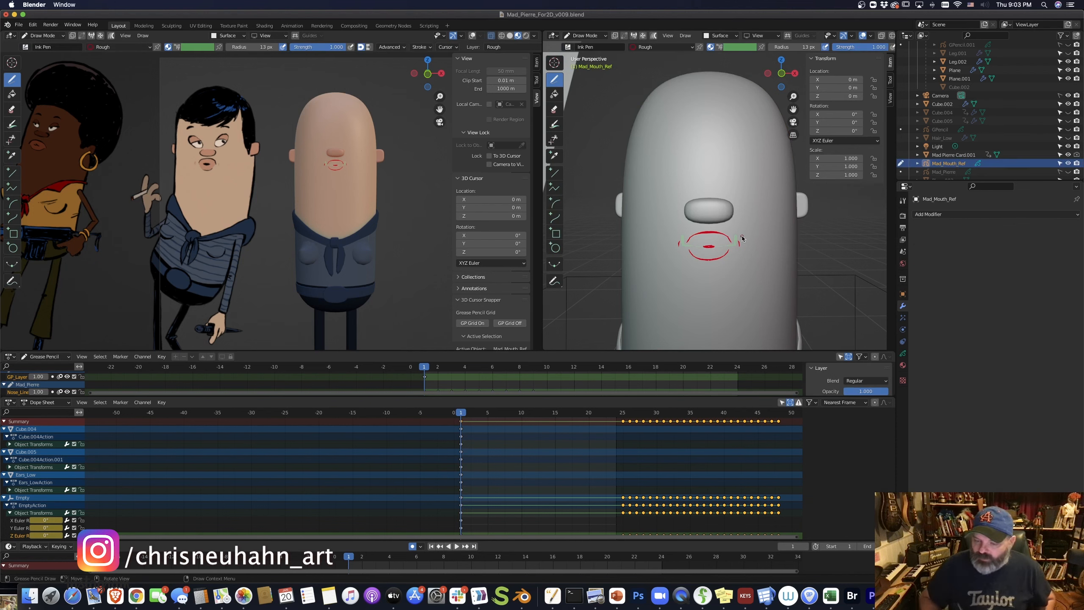
left_click(903, 365)
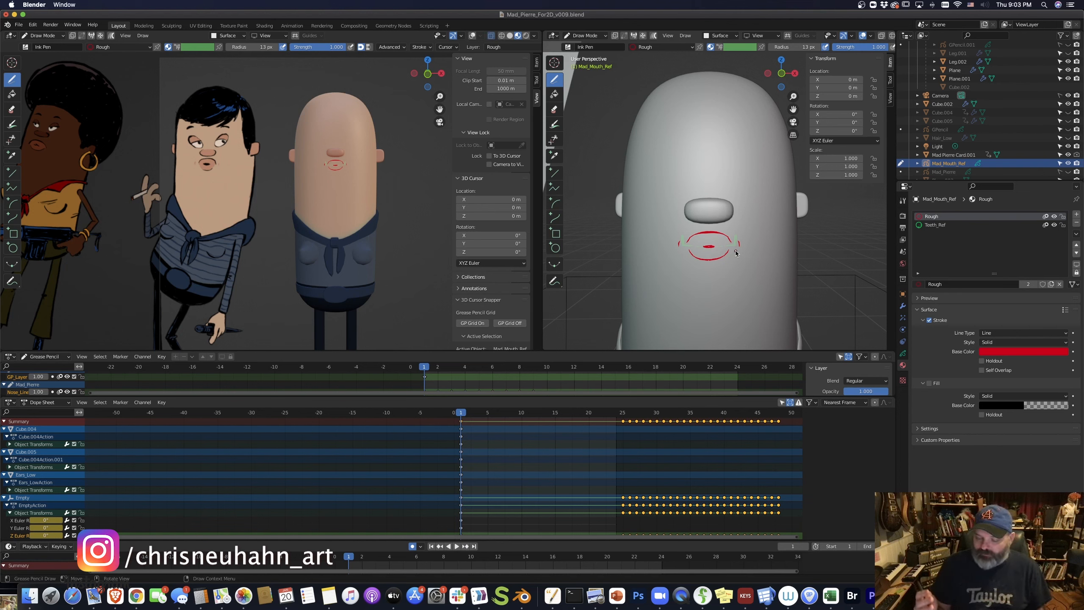
left_click(903, 353)
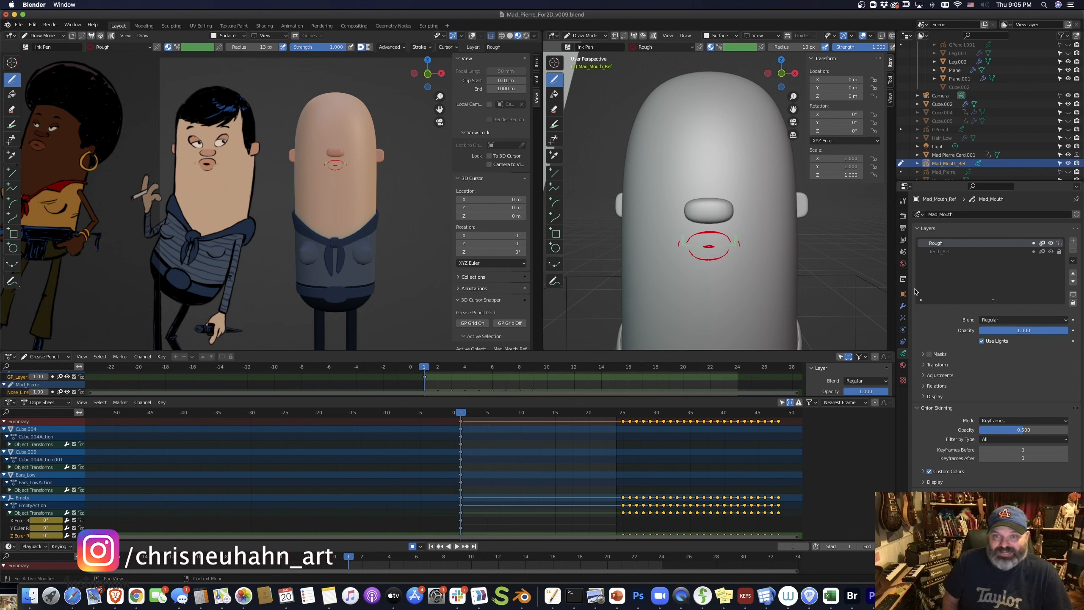
- On frame 2, draw a closed mouth on the Rough layer with a lip line, corner ticks and both lip outlines, comparing it with frame 1
key("Right")
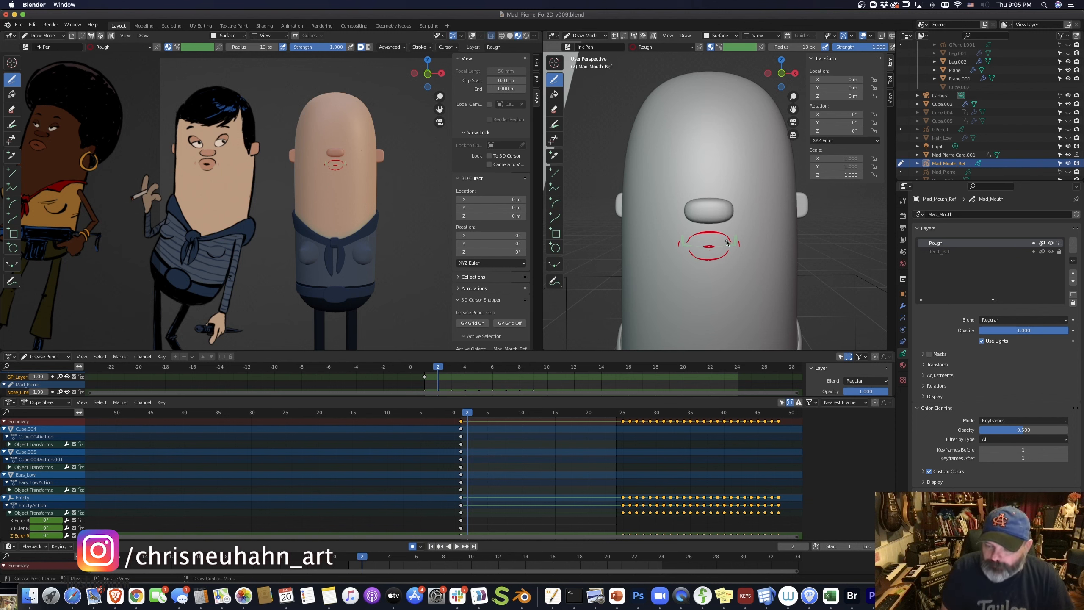
mouse_move(705, 247)
left_mouse_down()
mouse_move(739, 246)
mouse_move(686, 251)
mouse_move(746, 246)
mouse_move(675, 247)
left_mouse_up()
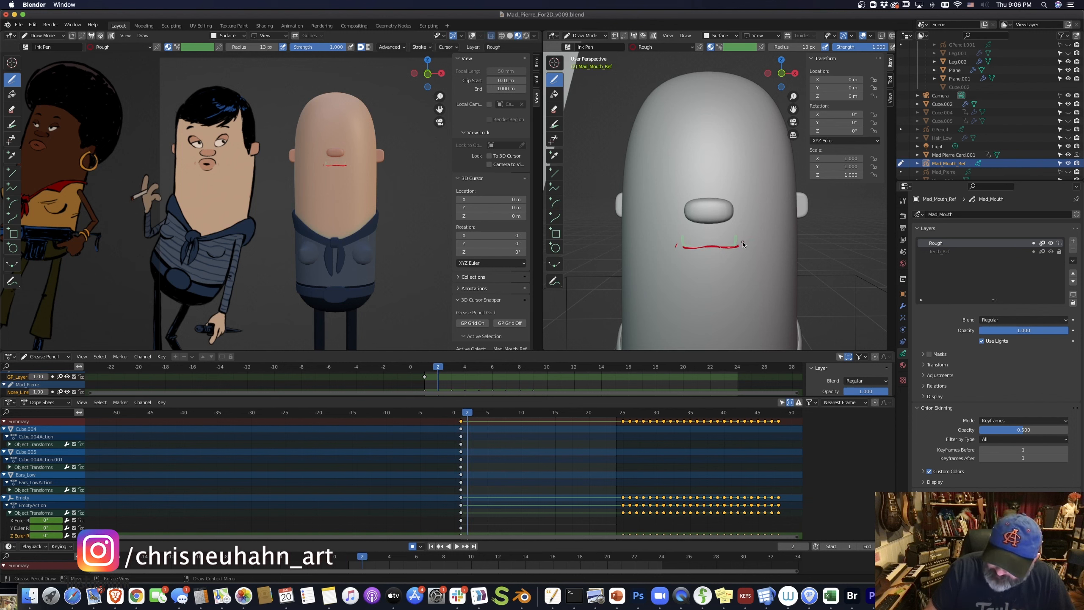
mouse_move(743, 241)
left_mouse_down()
mouse_move(718, 236)
mouse_move(740, 247)
left_mouse_up()
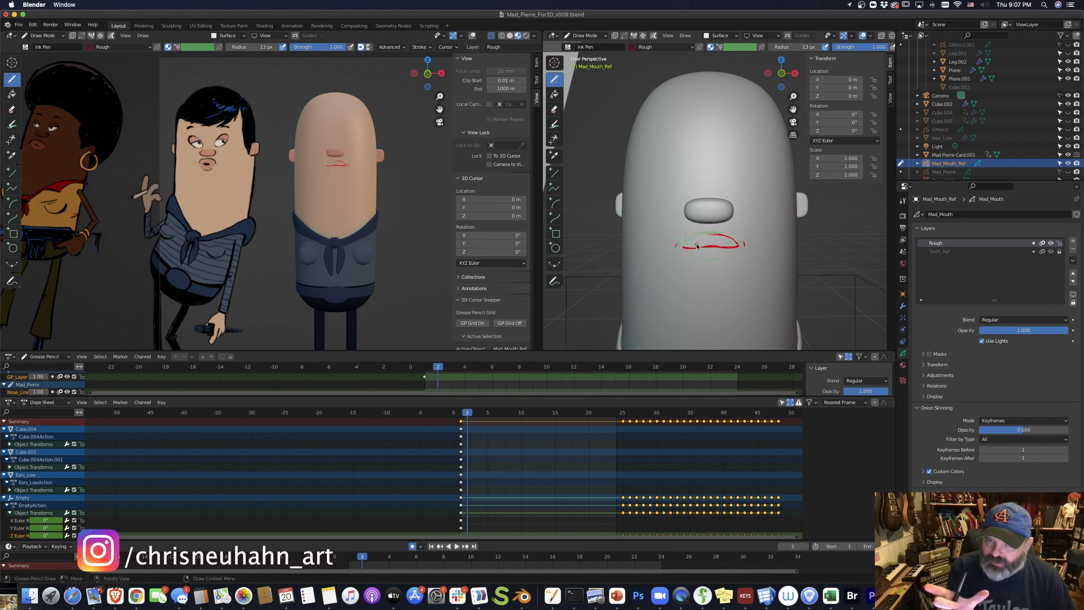
left_click_drag(710, 234, 683, 247)
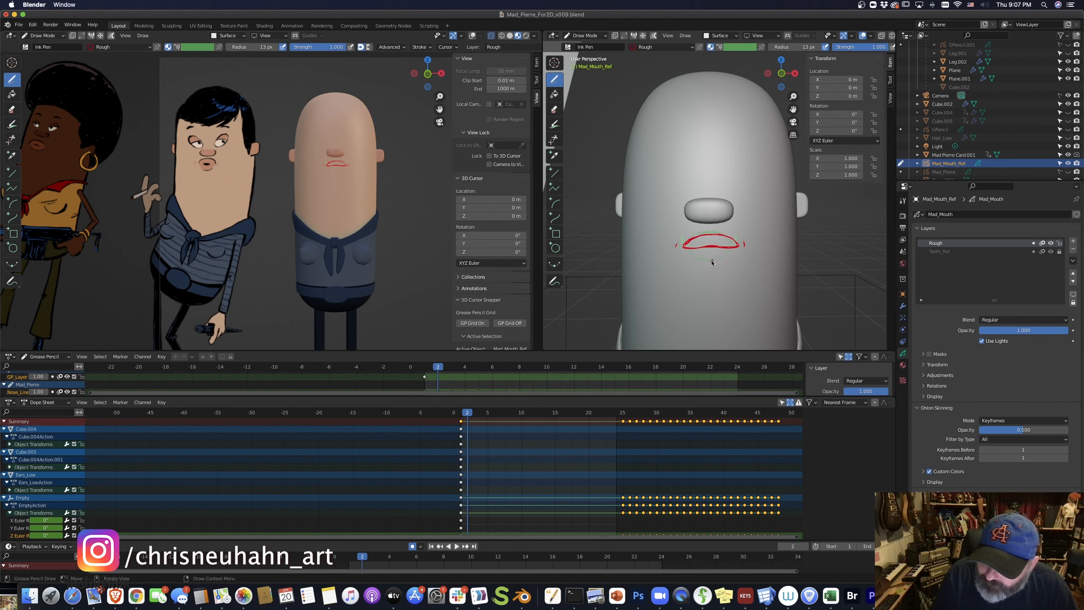
mouse_move(709, 262)
left_mouse_down()
mouse_move(738, 249)
mouse_move(696, 261)
mouse_move(732, 255)
left_mouse_up()
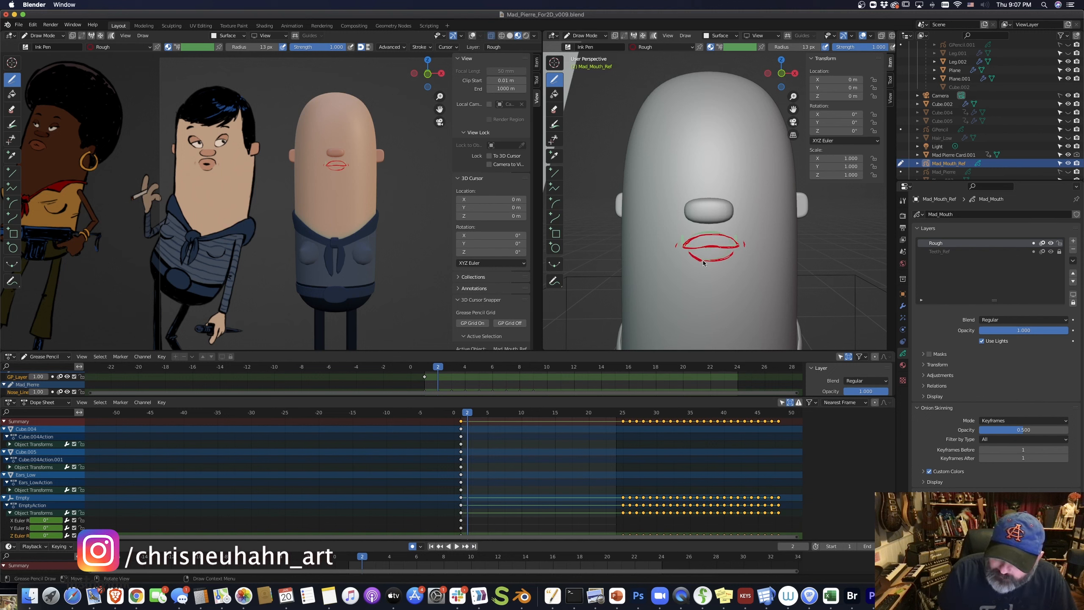
key("Left")
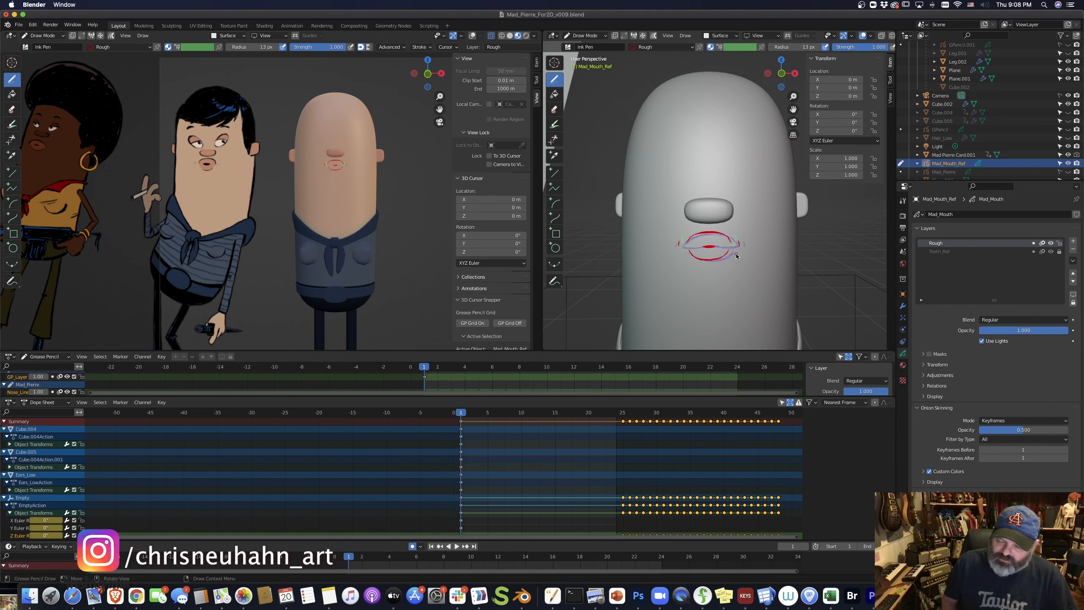
key("Right")
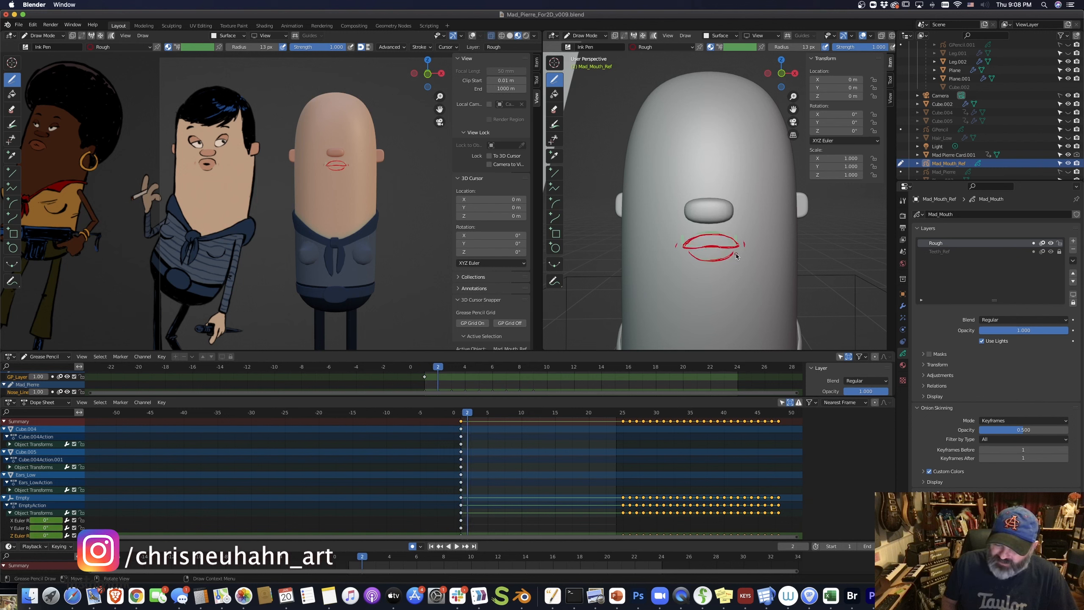
- On frame 3, draw a slightly open mouth as a flat oval, redoing the unsatisfactory lower curve
key("Right")
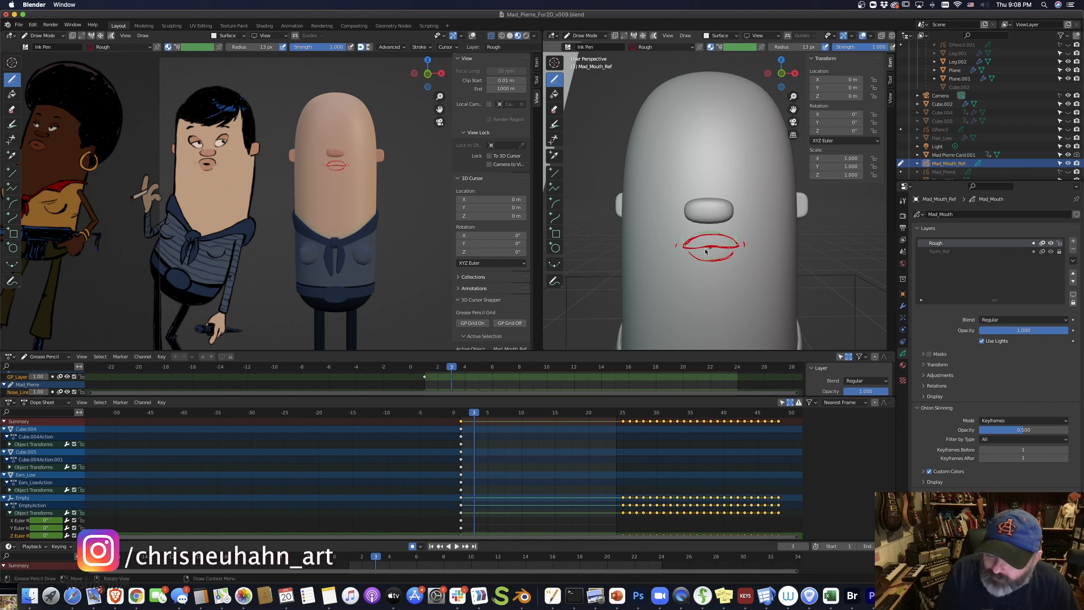
mouse_move(685, 242)
left_mouse_down()
mouse_move(740, 245)
mouse_move(682, 245)
mouse_move(704, 262)
mouse_move(742, 248)
left_mouse_up()
key("super+z")
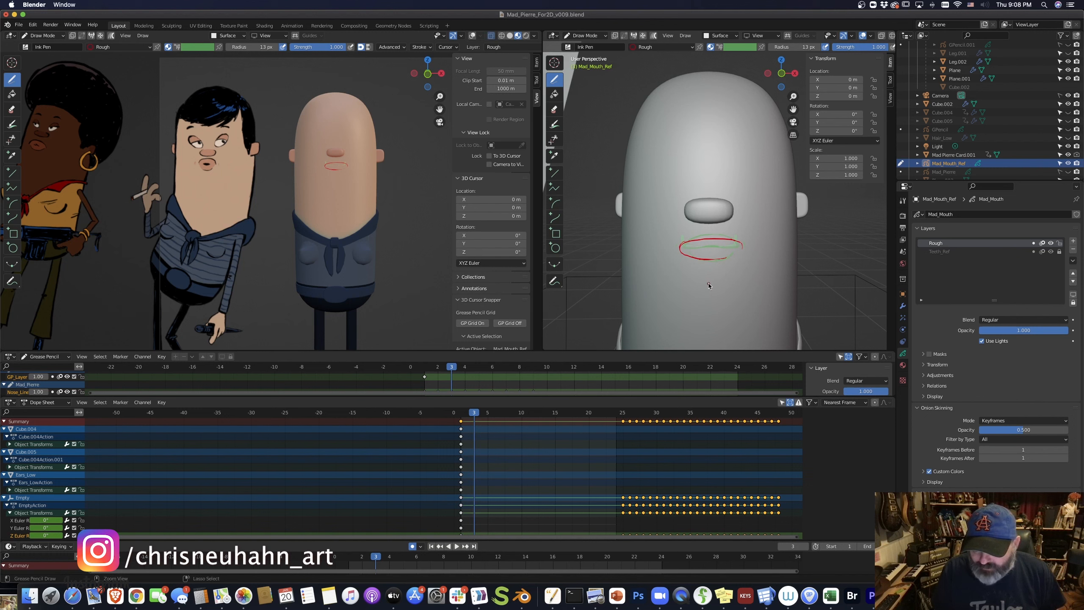
key("super+z")
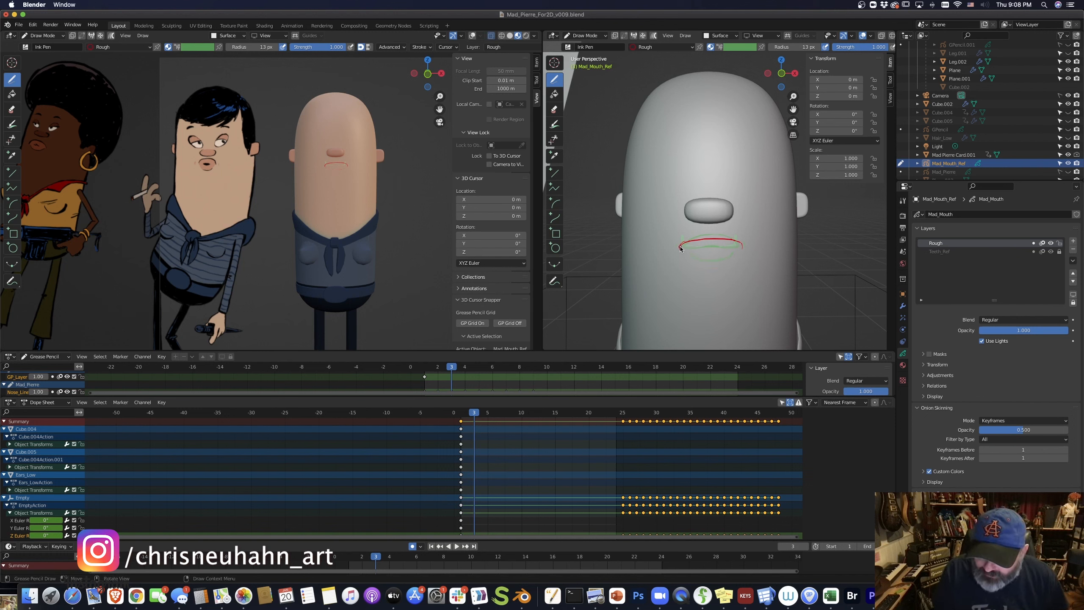
mouse_move(680, 249)
left_mouse_down()
mouse_move(699, 266)
mouse_move(743, 250)
mouse_move(731, 259)
mouse_move(681, 247)
mouse_move(690, 259)
mouse_move(742, 251)
left_mouse_up()
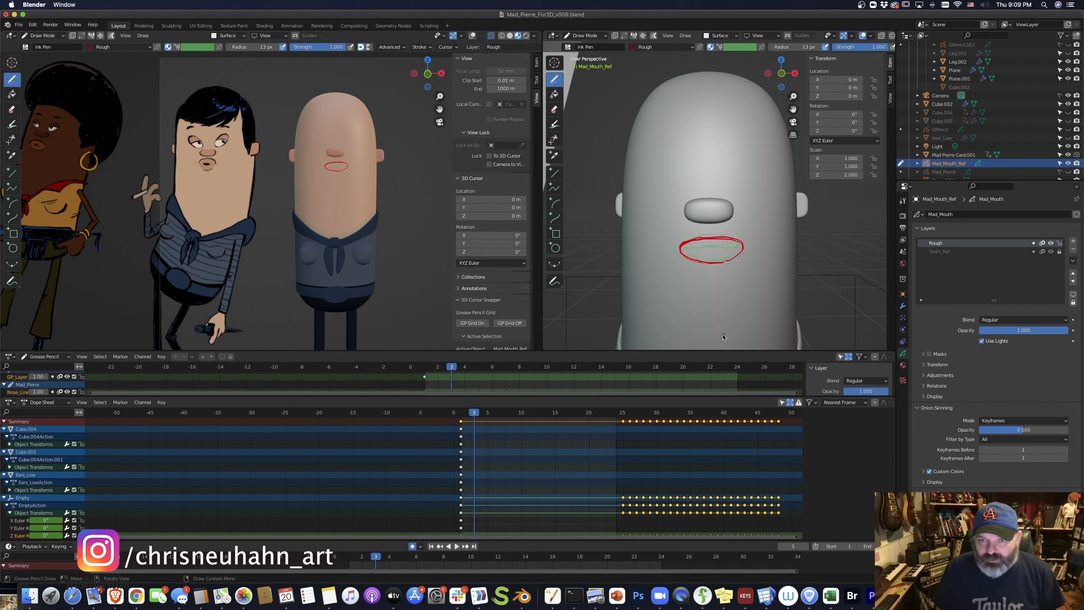
mouse_move(701, 295)
left_mouse_down()
mouse_move(743, 280)
mouse_move(752, 294)
mouse_move(721, 313)
mouse_move(680, 297)
mouse_move(723, 289)
mouse_move(680, 287)
mouse_move(696, 311)
mouse_move(754, 317)
mouse_move(693, 348)
mouse_move(679, 328)
left_mouse_up()
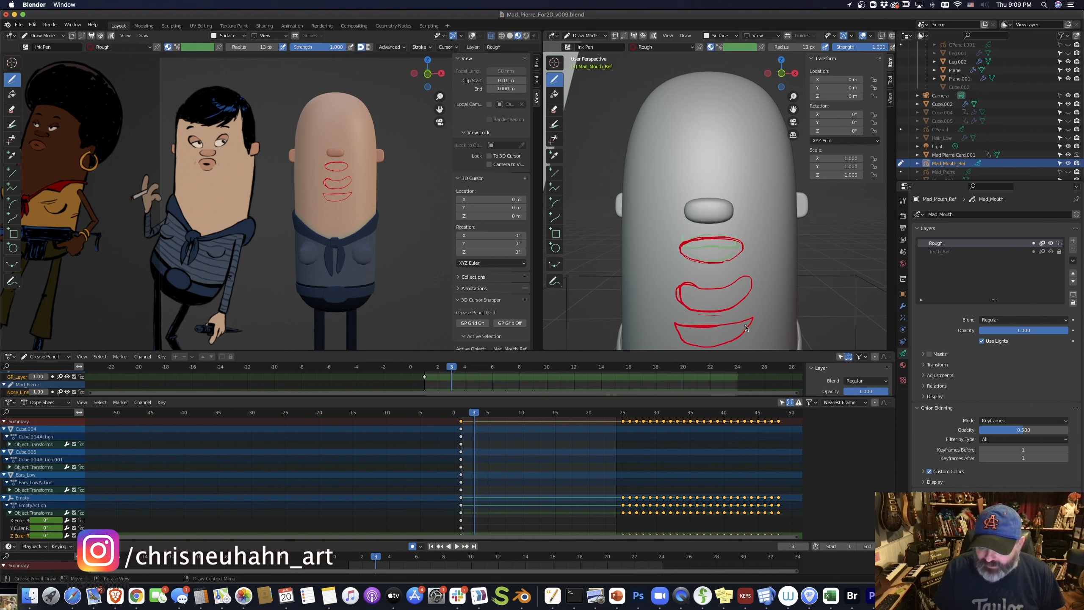
key("ctrl+z")
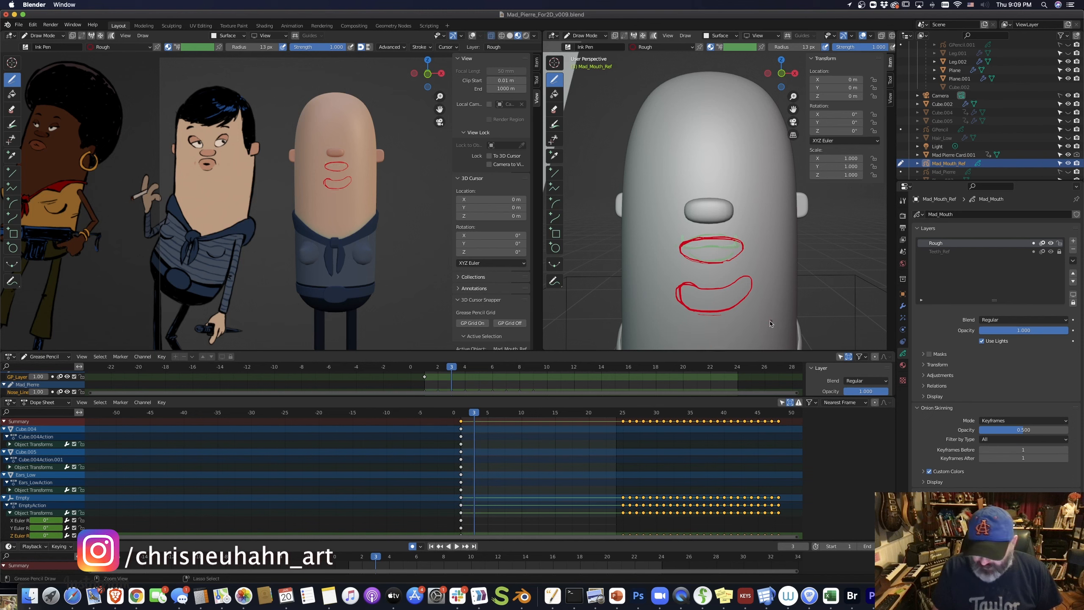
key("ctrl+z")
key("ctrl+z")
key("ctrl+z")
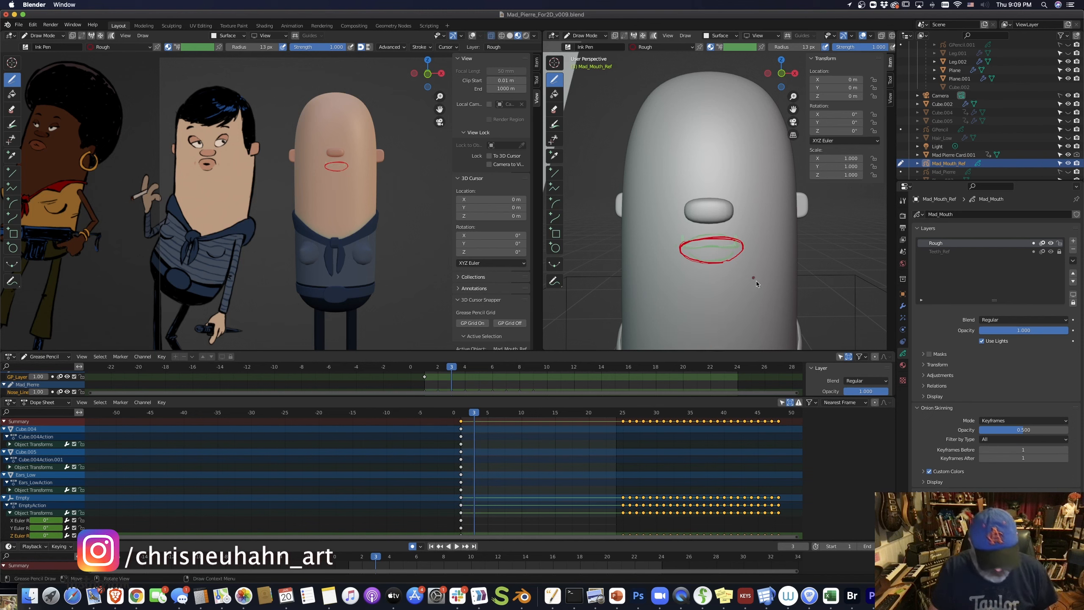
- Reshape the frame 3 mouth oval in Sculpt Mode with the Grab brush, adjusting its corners and upper and lower curves
key("ctrl+Tab")
left_click_drag(733, 247, 703, 213)
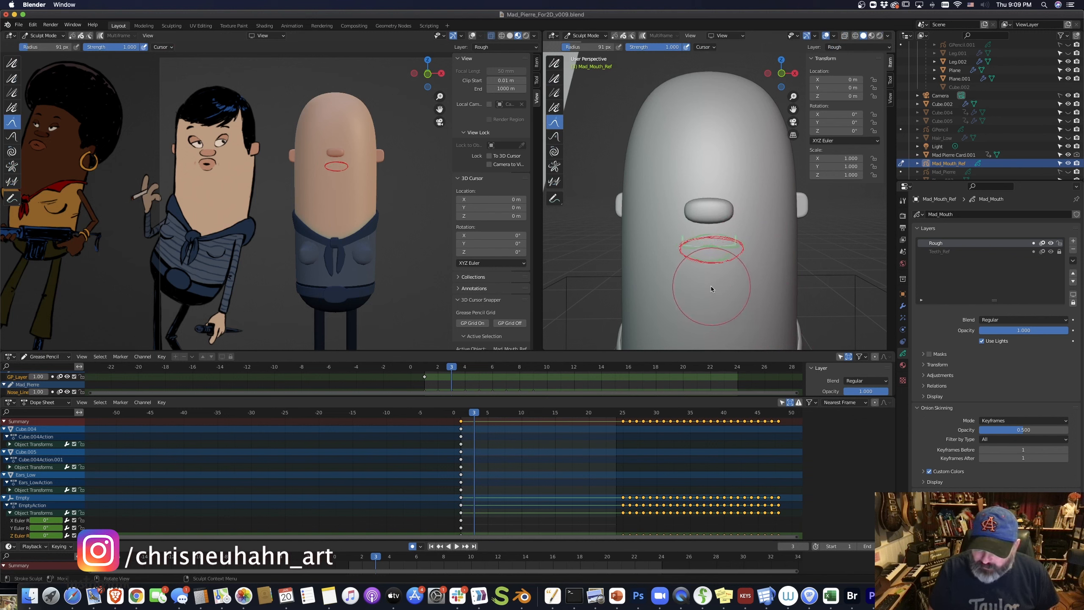
left_click_drag(754, 248, 753, 252)
left_click_drag(665, 251, 668, 258)
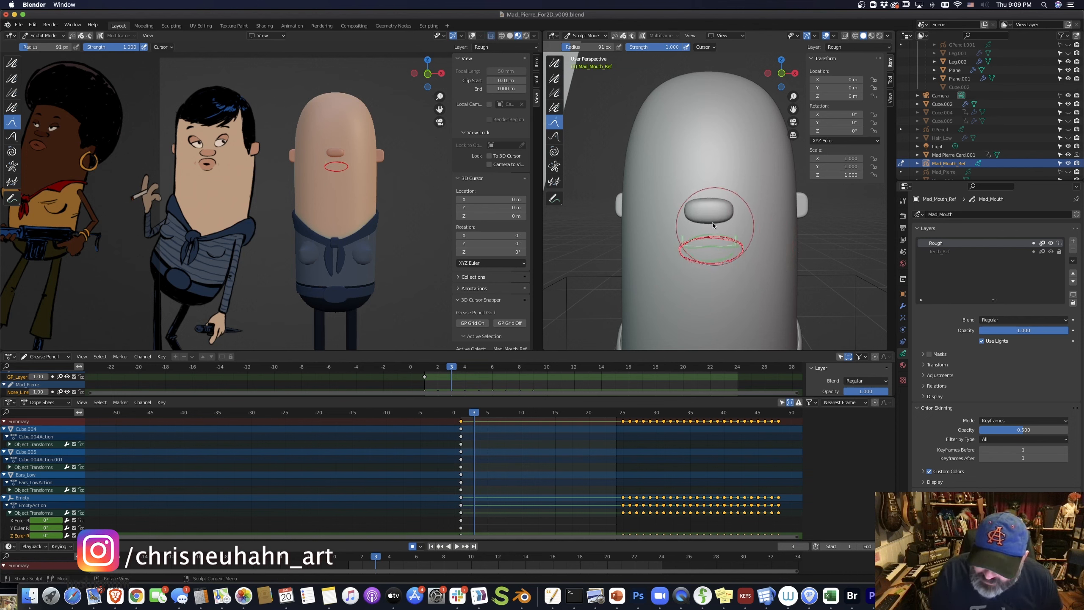
left_click_drag(708, 222, 707, 225)
left_click_drag(733, 270, 733, 271)
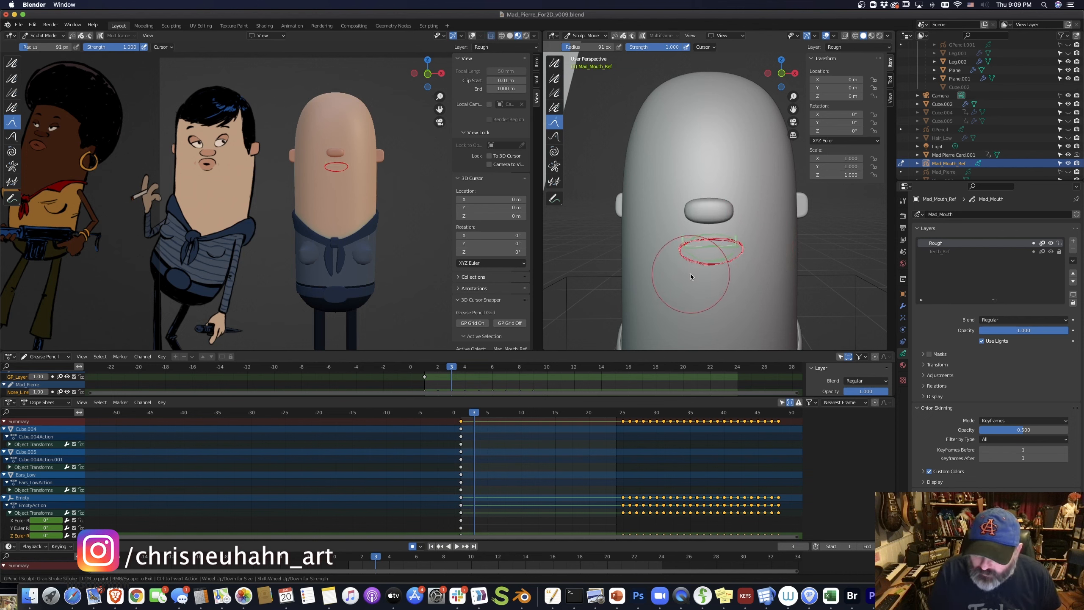
left_click_drag(727, 228, 725, 230)
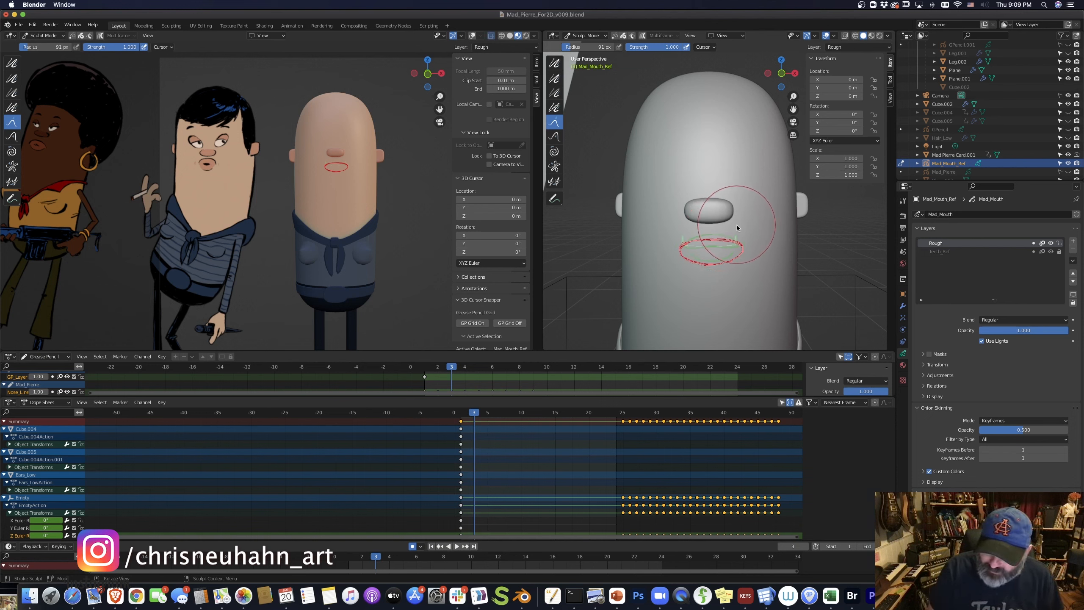
left_click_drag(744, 234, 743, 234)
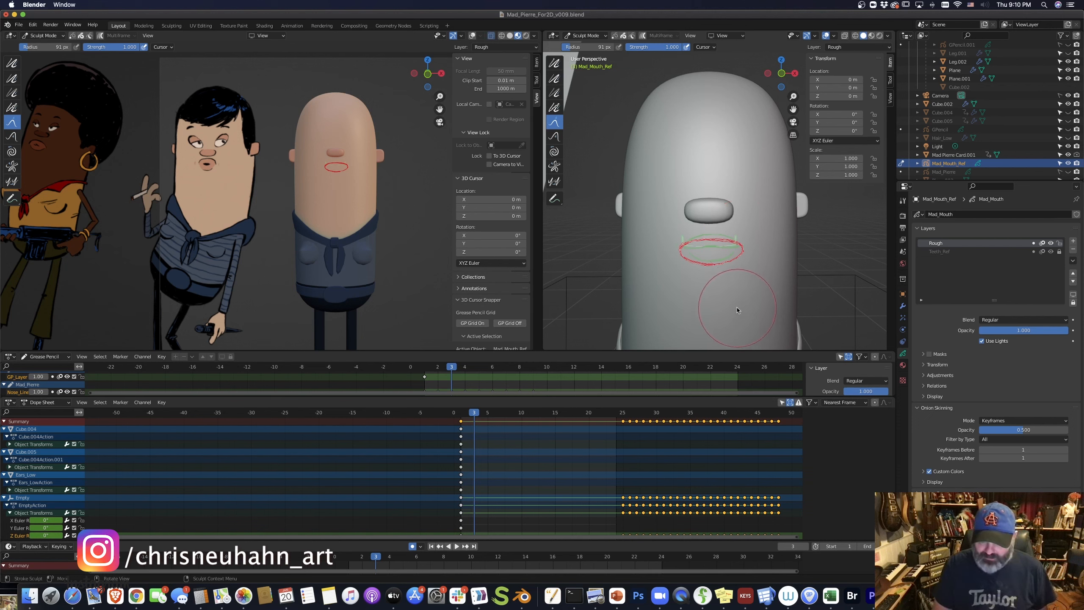
- In Draw Mode, add the upper and lower lip outlines and corner ticks around the frame 3 oval, comparing it with frame 2
key("ctrl+Tab")
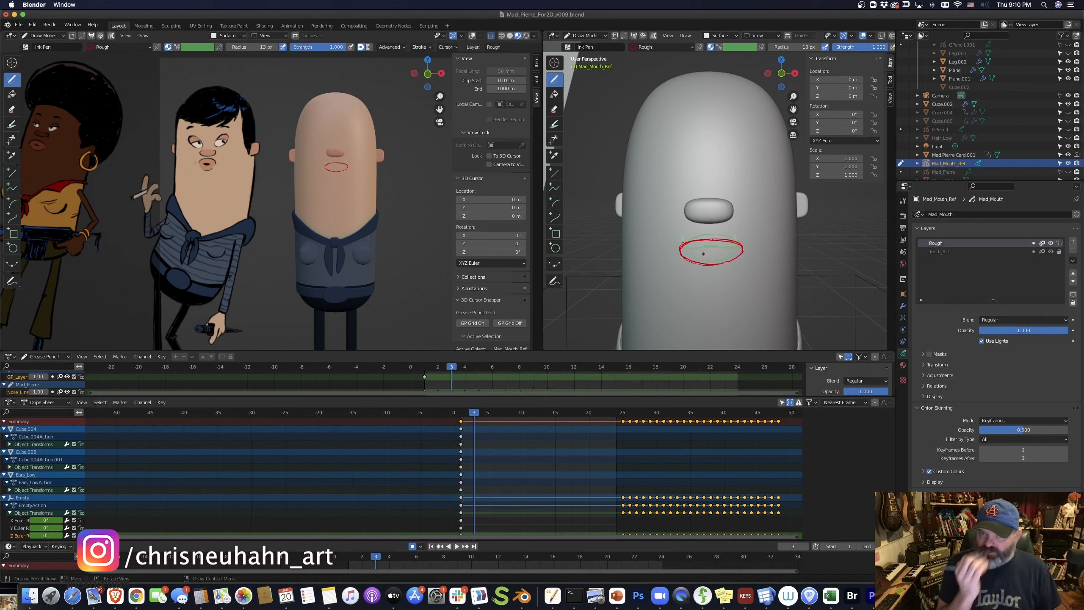
left_click_drag(685, 238, 737, 239)
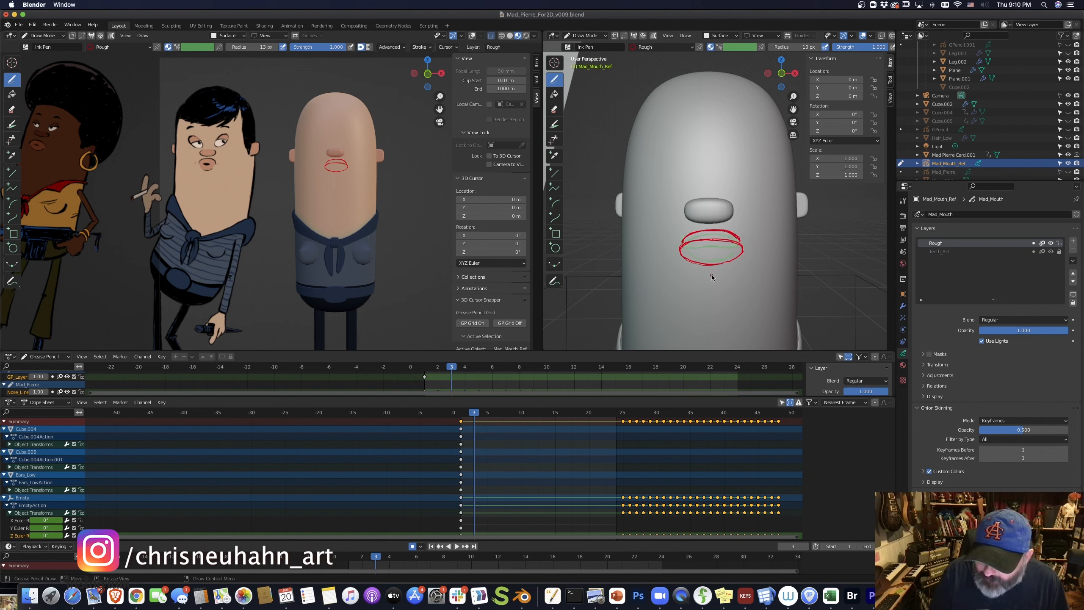
left_click_drag(709, 276, 742, 260)
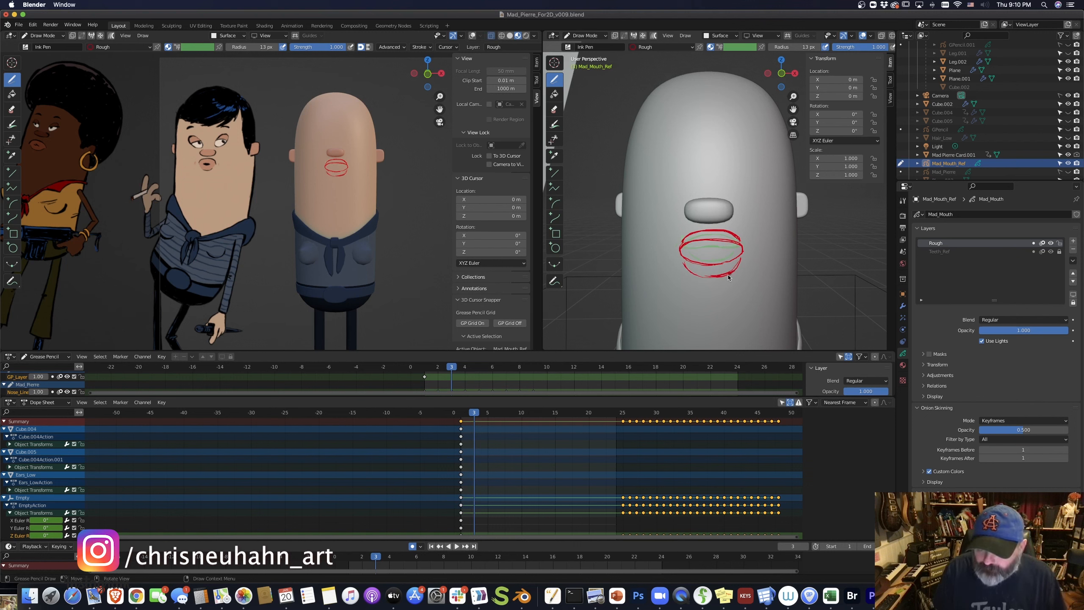
key("Left")
key("Right")
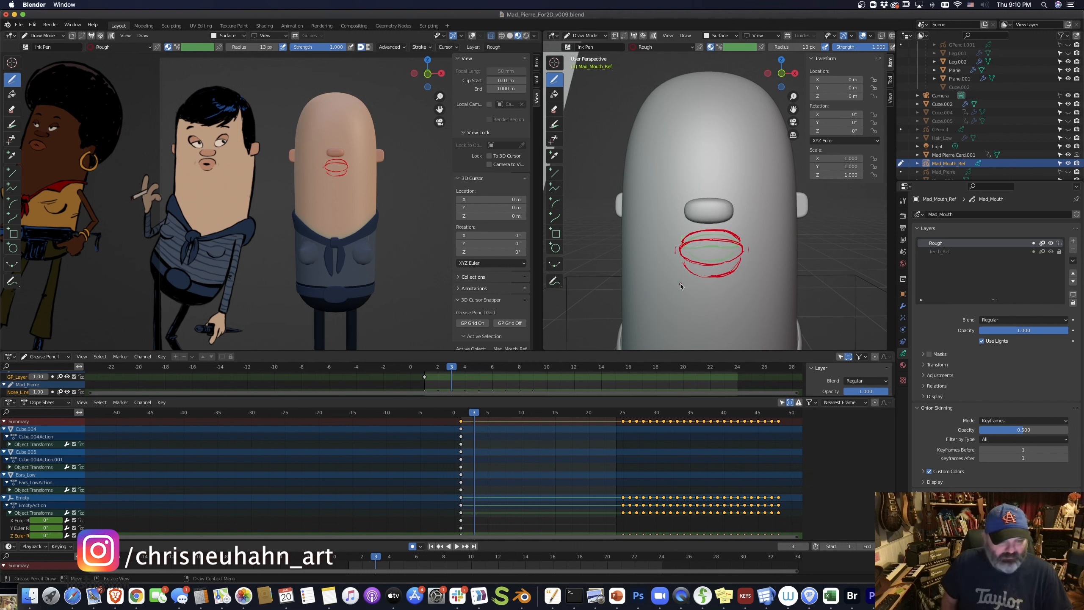
key("Left")
key("Right")
- Advance to frame 4 and enlarge the Grease Pencil dope sheet to expose its layer channels and keyframes
key("Right")
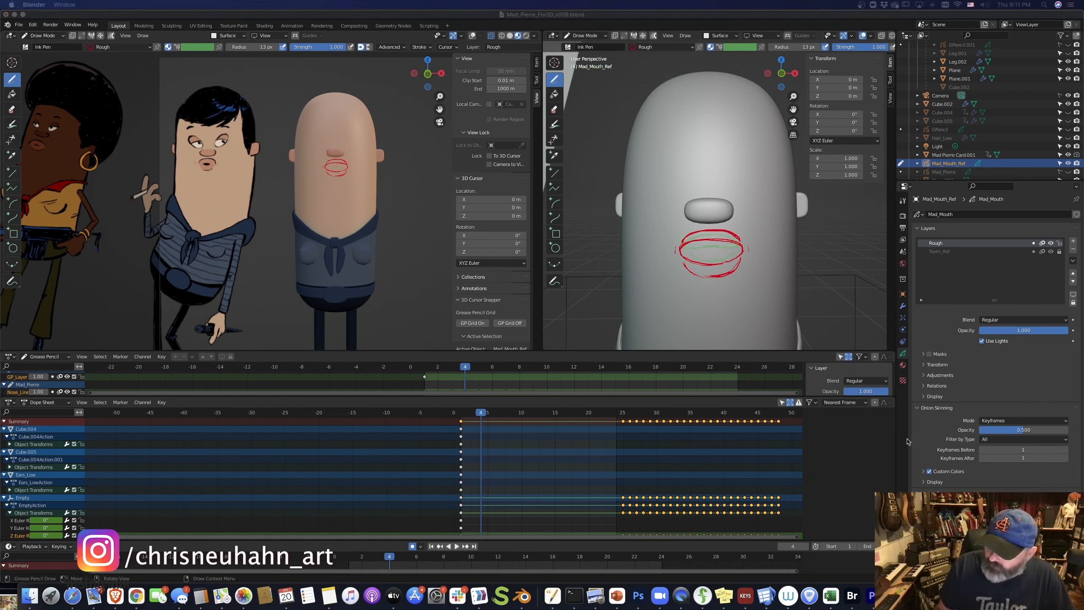
key("shift+i")
key("super+z")
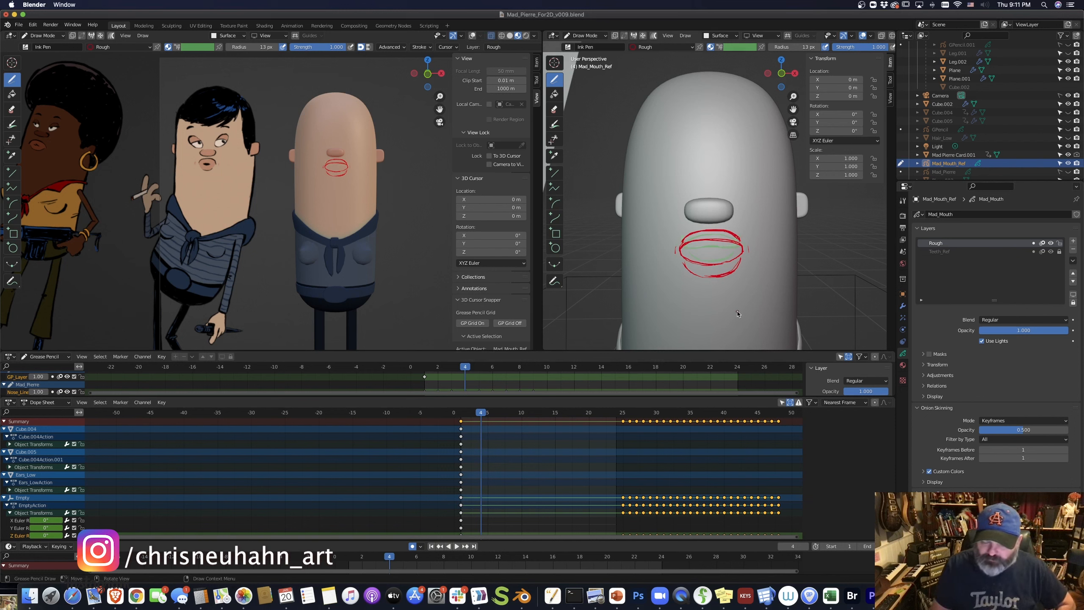
key("Left")
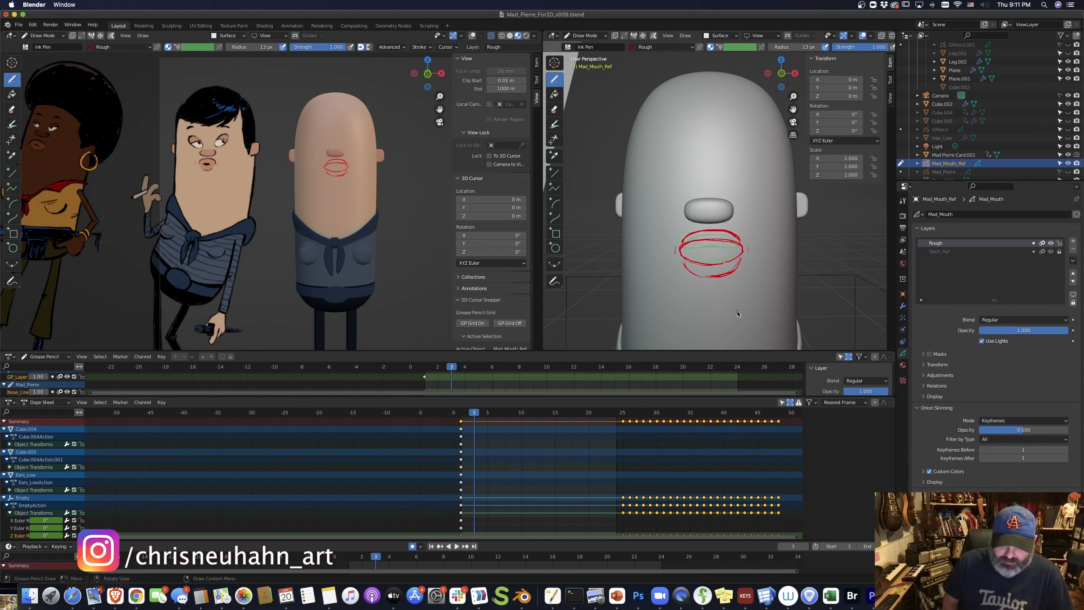
key("Right")
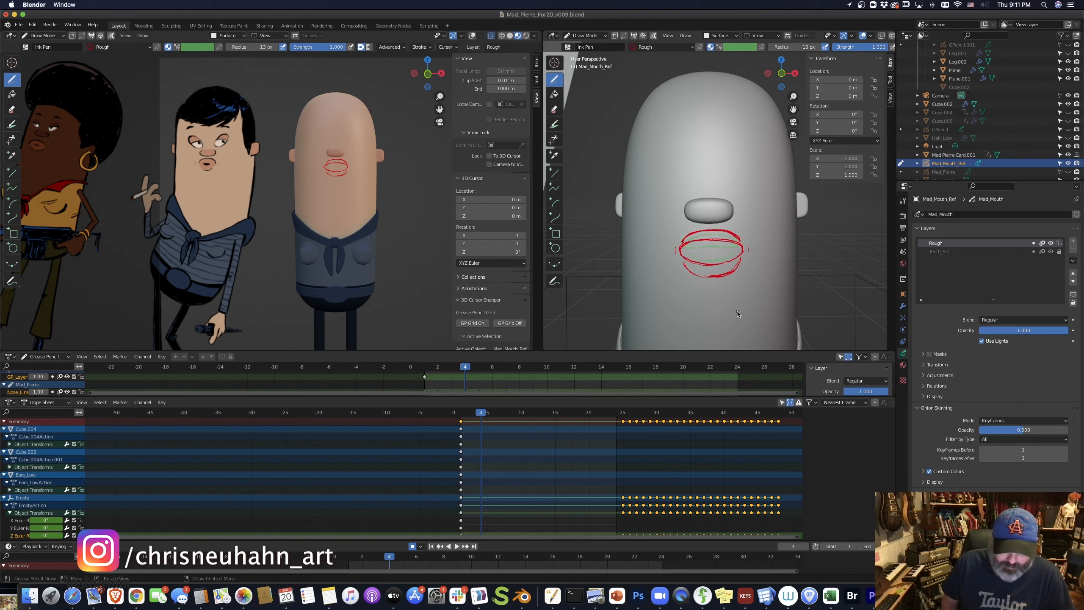
left_click_drag(572, 397, 566, 490)
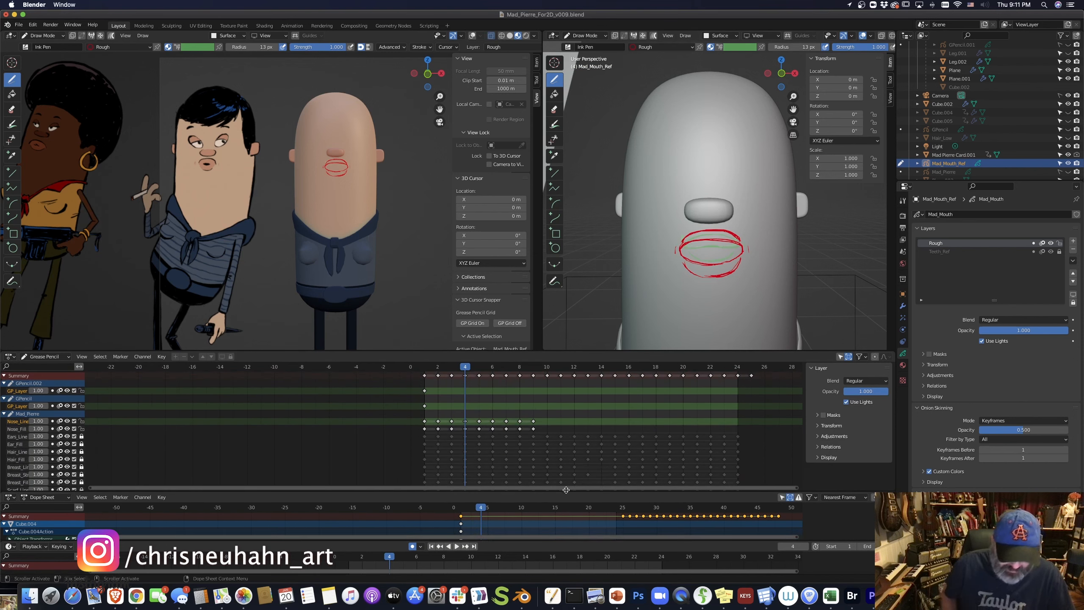
- On frame 4 of the Mad_Mouth Rough layer, draw a small round puckered mouth with an outer lip outline and compare it with frame 3
scroll(542, 459, "down", 10)
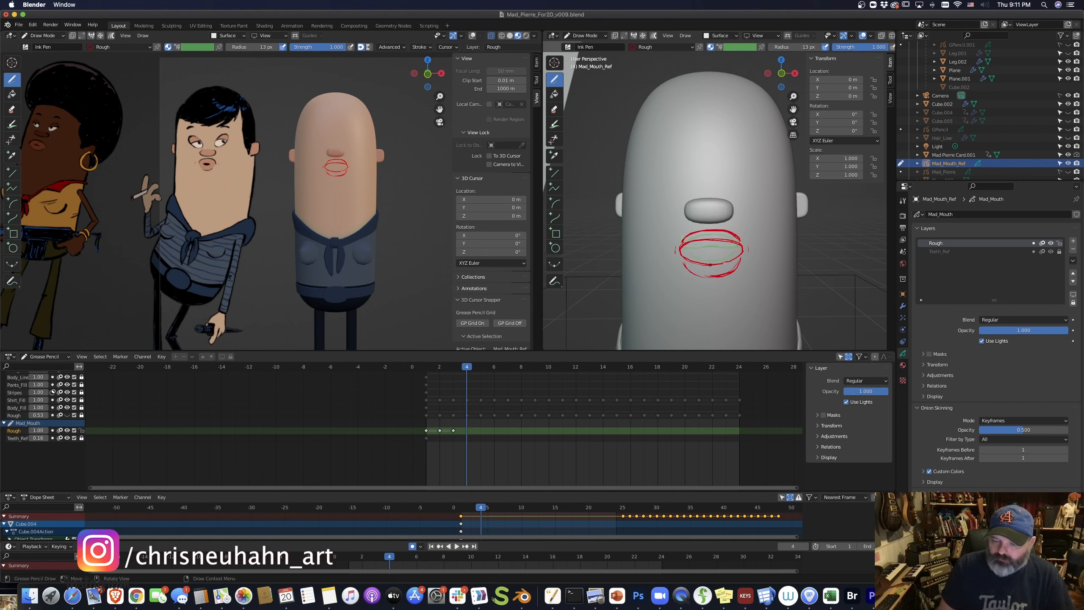
mouse_move(711, 246)
left_mouse_down()
mouse_move(720, 253)
mouse_move(703, 256)
mouse_move(721, 266)
left_mouse_up()
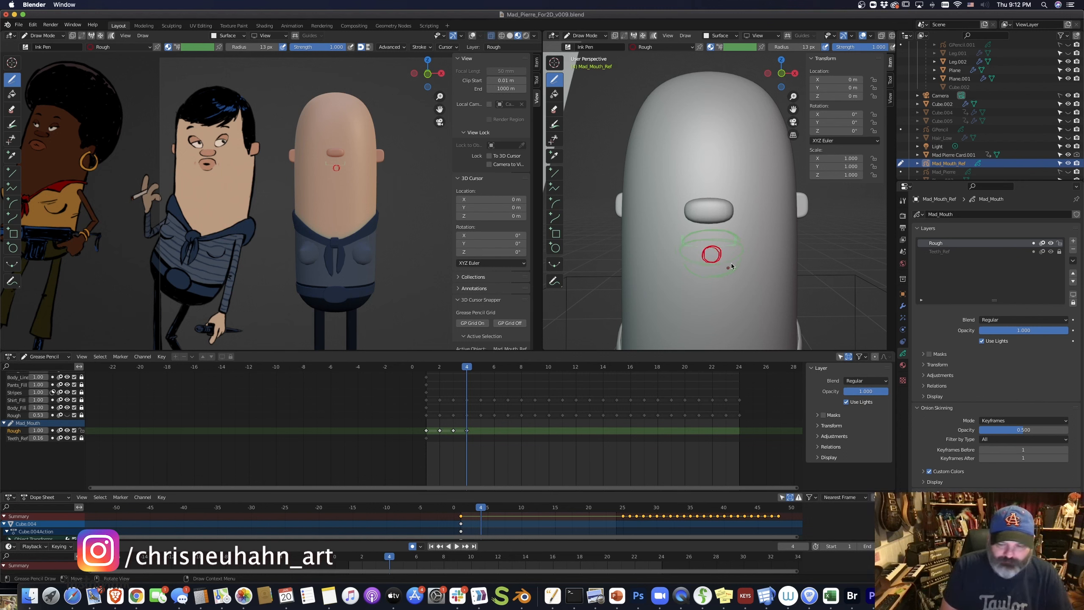
mouse_move(710, 235)
left_mouse_down()
mouse_move(724, 252)
mouse_move(698, 255)
mouse_move(696, 246)
mouse_move(727, 267)
mouse_move(705, 275)
mouse_move(696, 264)
mouse_move(716, 263)
mouse_move(717, 275)
mouse_move(720, 256)
left_mouse_up()
key("Left")
key("Right")
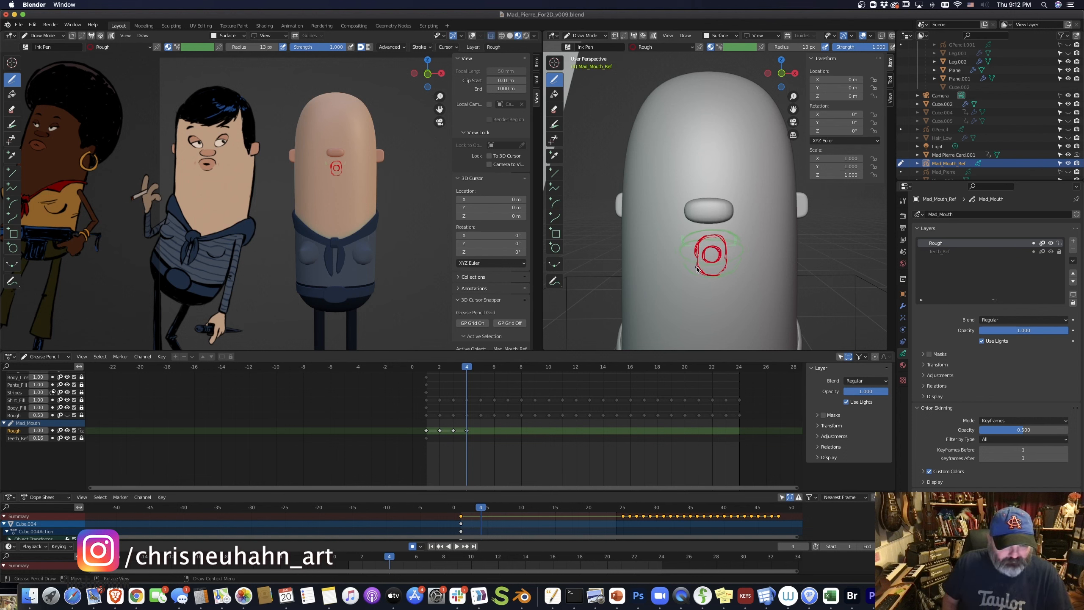
key("Left")
key("Right")
key("Left")
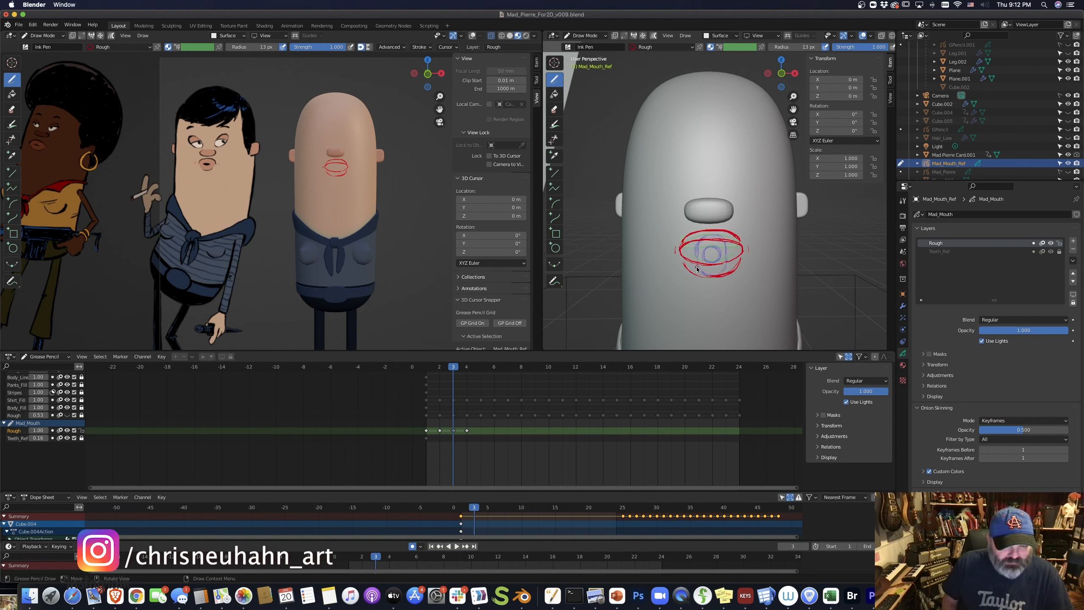
key("Right")
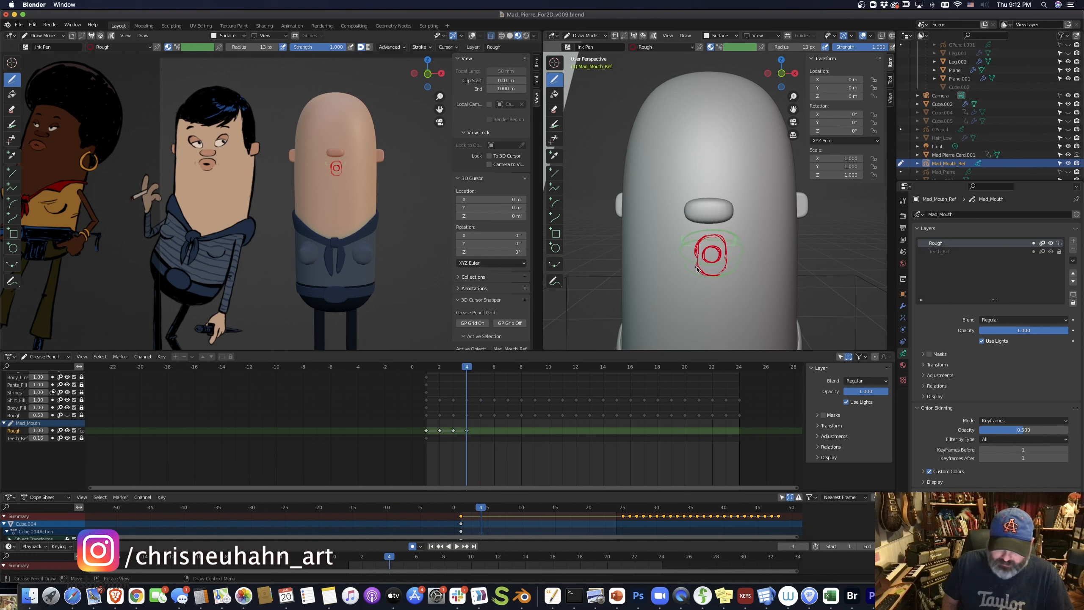
- Advance to frame 5 and draw a round open mouth circle larger than frame 4's, redoing the first attempt at a bigger size
key("Right")
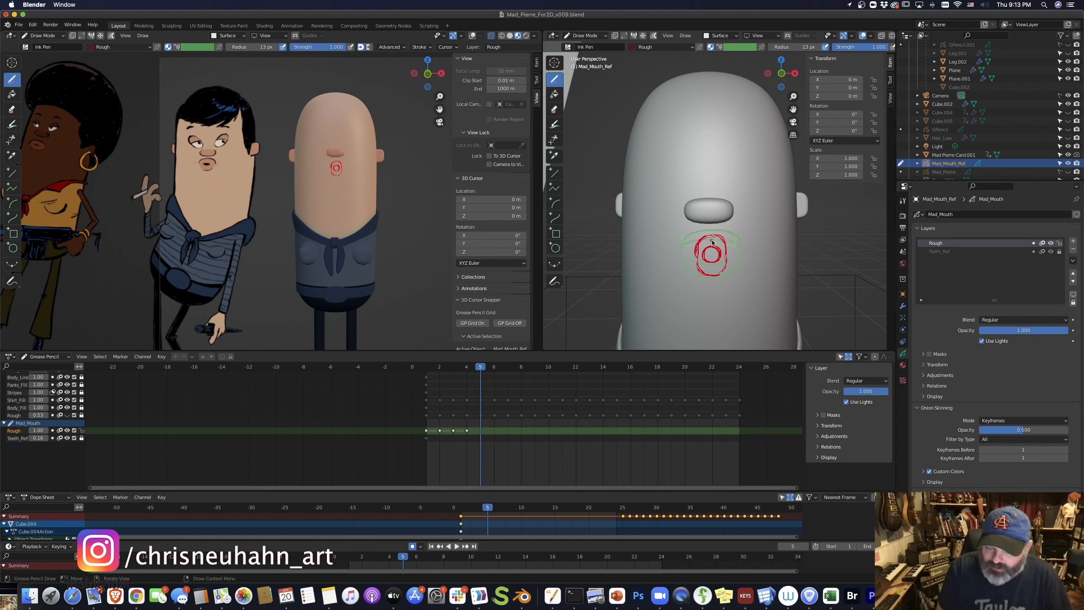
mouse_move(717, 257)
left_mouse_down()
mouse_move(719, 248)
mouse_move(706, 273)
left_mouse_up()
key("ctrl+z")
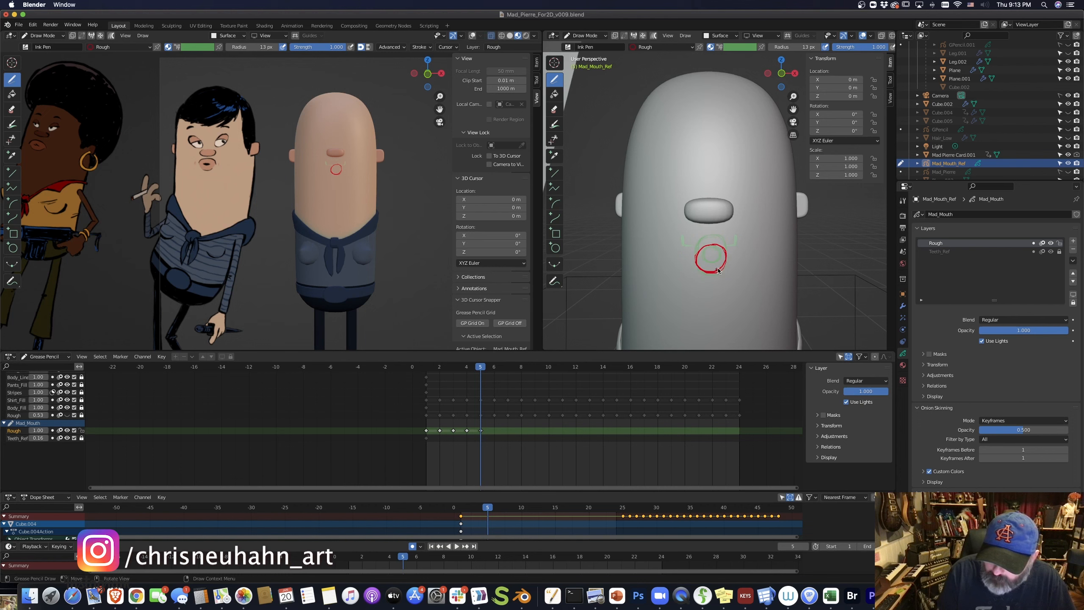
key("ctrl+Tab")
key("2")
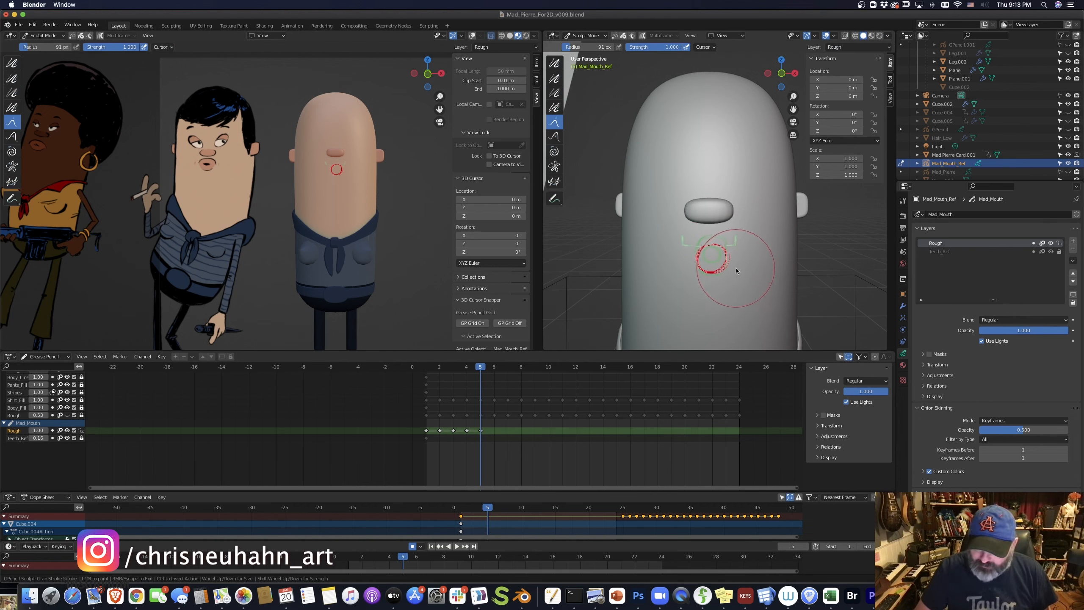
key("ctrl+Tab")
left_click(738, 245)
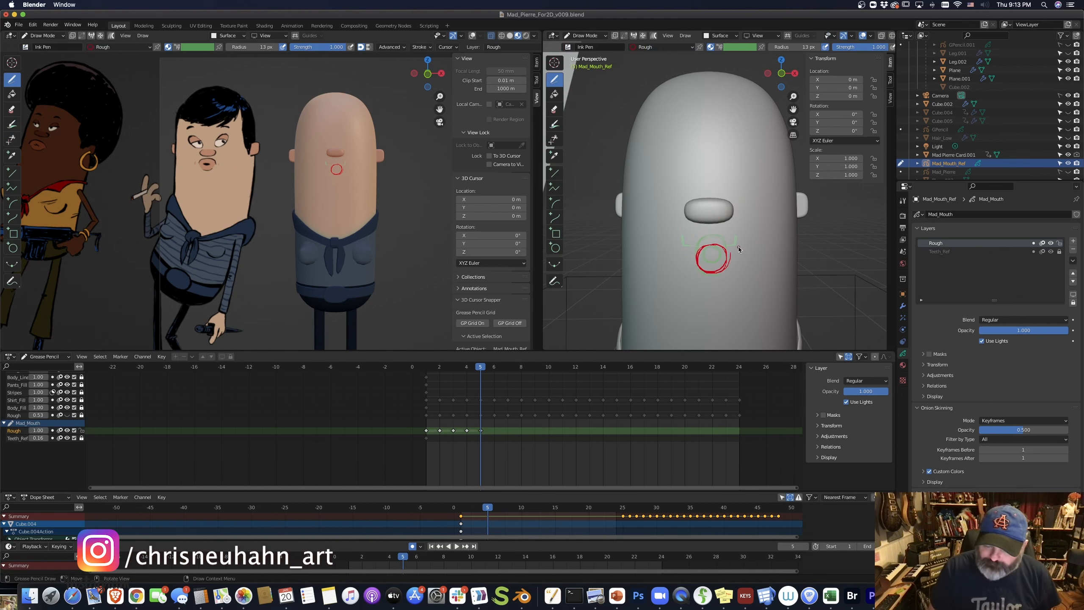
mouse_move(721, 265)
left_mouse_down("ctrl")
mouse_move(707, 264)
mouse_move(718, 281)
mouse_move(710, 247)
mouse_move(729, 257)
mouse_move(702, 278)
left_mouse_up("ctrl")
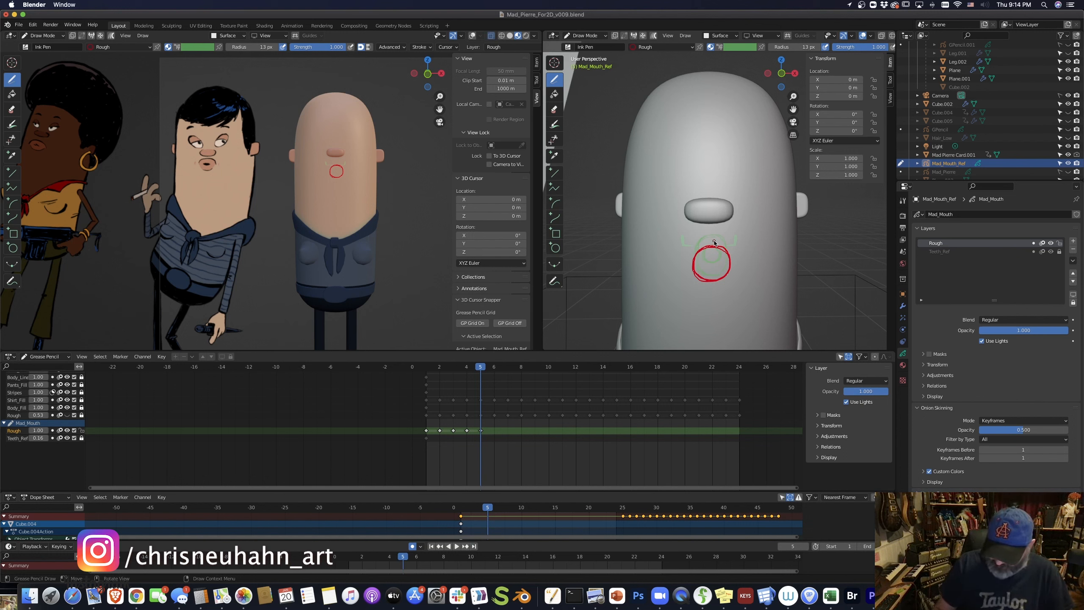
- Draw the upper and lower lip outlines around the frame 5 circle, extending them above, below and along both sides
left_click_drag(710, 237, 729, 254)
mouse_move(710, 293)
left_mouse_down()
mouse_move(724, 290)
mouse_move(731, 268)
mouse_move(691, 258)
left_mouse_up()
left_click_drag(690, 258, 715, 237)
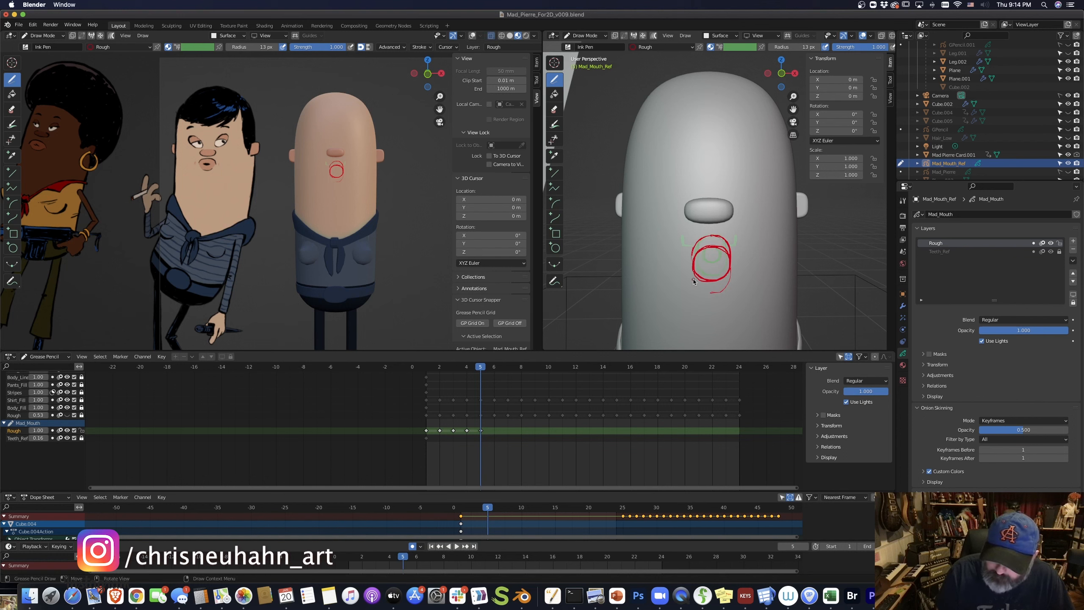
mouse_move(692, 278)
left_mouse_down()
mouse_move(724, 292)
mouse_move(730, 275)
mouse_move(691, 270)
mouse_move(691, 252)
left_mouse_up()
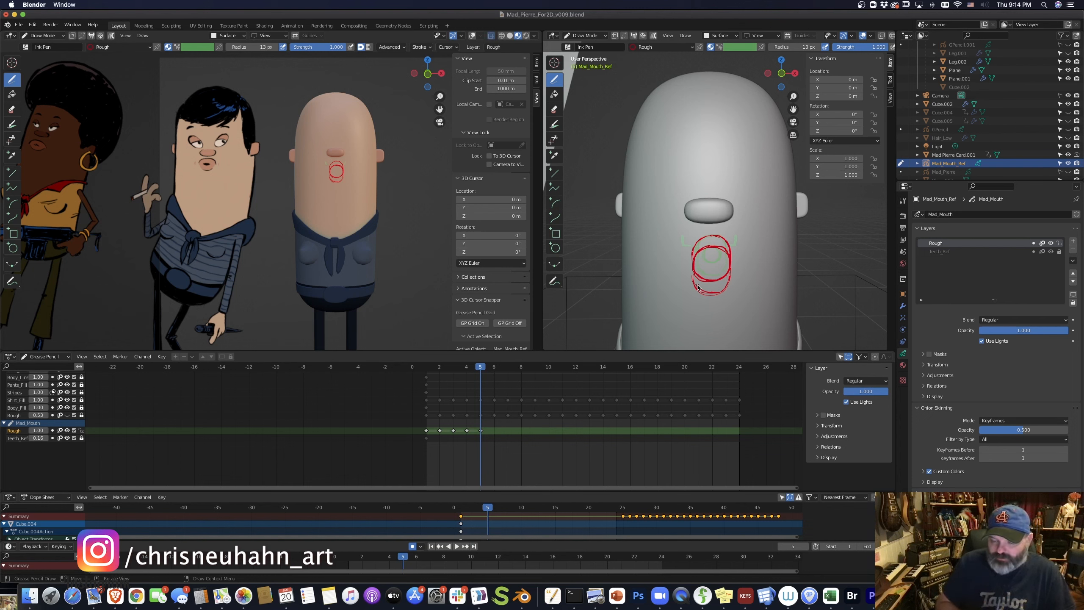
mouse_move(696, 244)
left_mouse_down()
mouse_move(714, 236)
mouse_move(731, 267)
left_mouse_up()
mouse_move(730, 273)
left_mouse_down()
mouse_move(726, 289)
mouse_move(700, 291)
left_mouse_up()
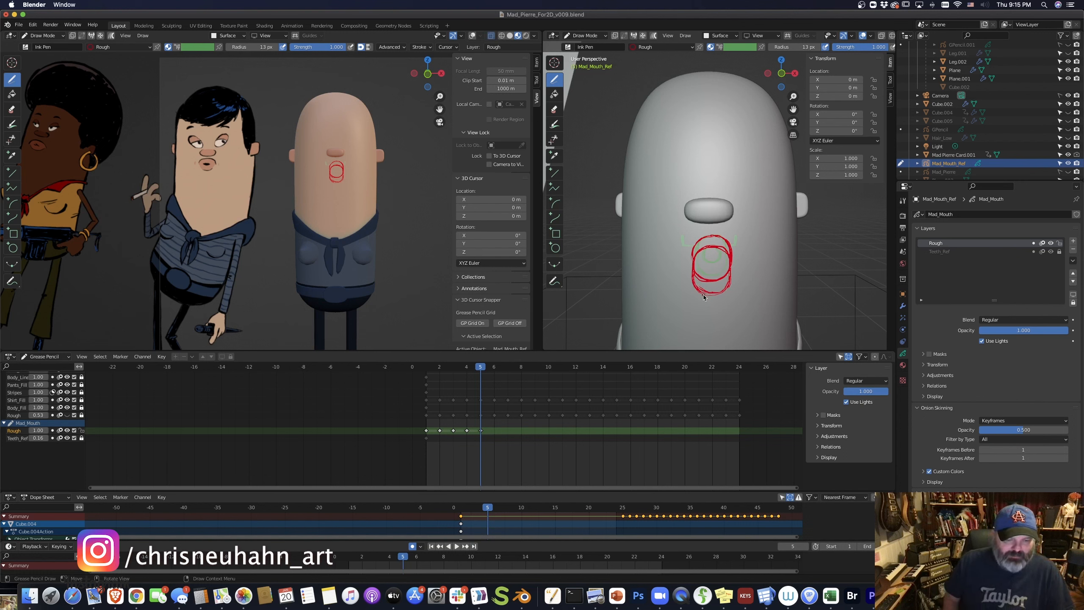
- Advance to frame 6 and draw a barely parted mouth with an arched upper line, a lower line, lip outlines and corner ticks
key("Right")
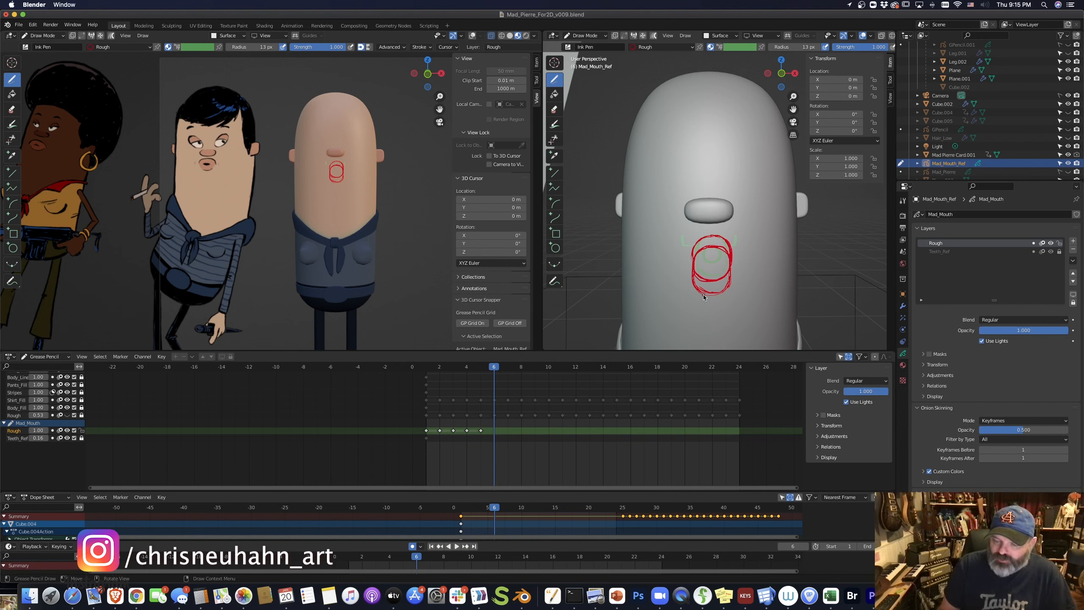
left_click(690, 246)
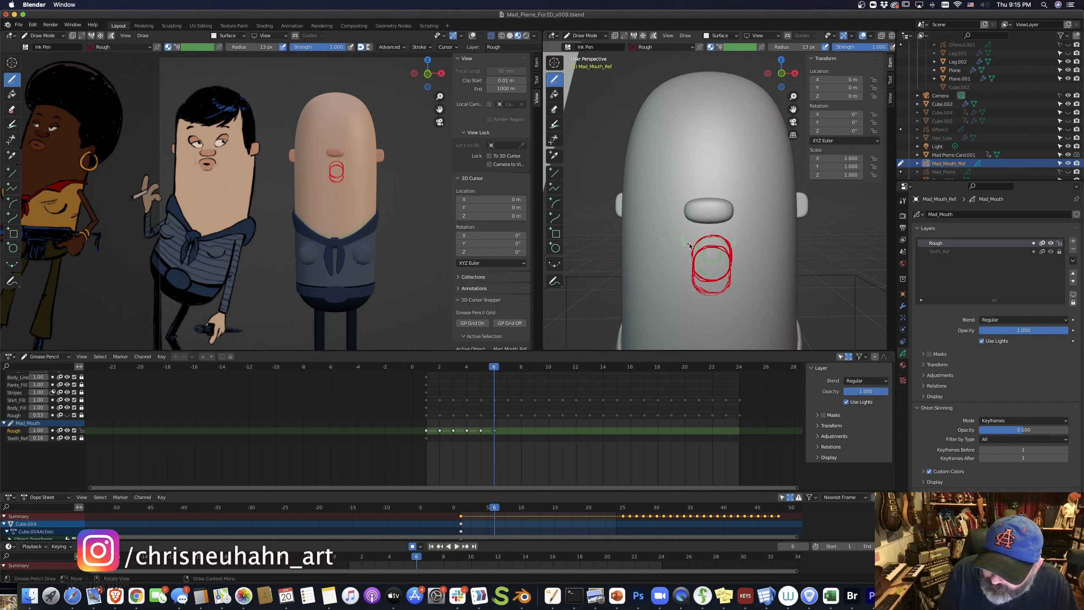
left_click_drag(687, 243, 737, 243)
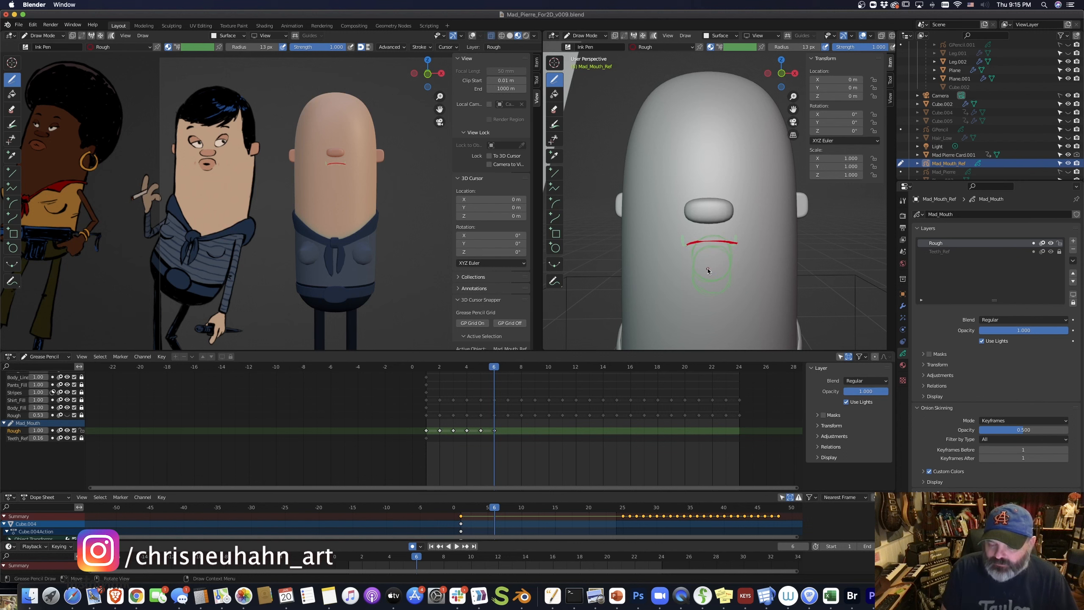
mouse_move(686, 242)
left_mouse_down()
mouse_move(721, 232)
mouse_move(737, 243)
mouse_move(680, 248)
mouse_move(743, 246)
mouse_move(691, 252)
left_mouse_up()
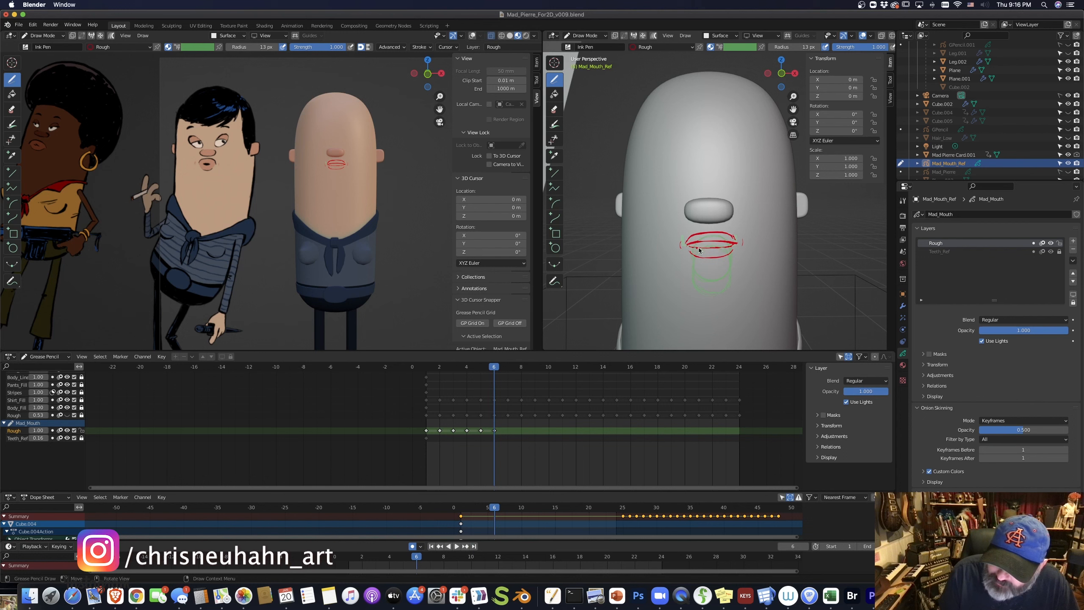
- Add short teeth marks inside the frame 6 mouth and reinforce its line, compare it with frame 5, and advance to frame 7
left_click_drag(698, 248, 718, 248)
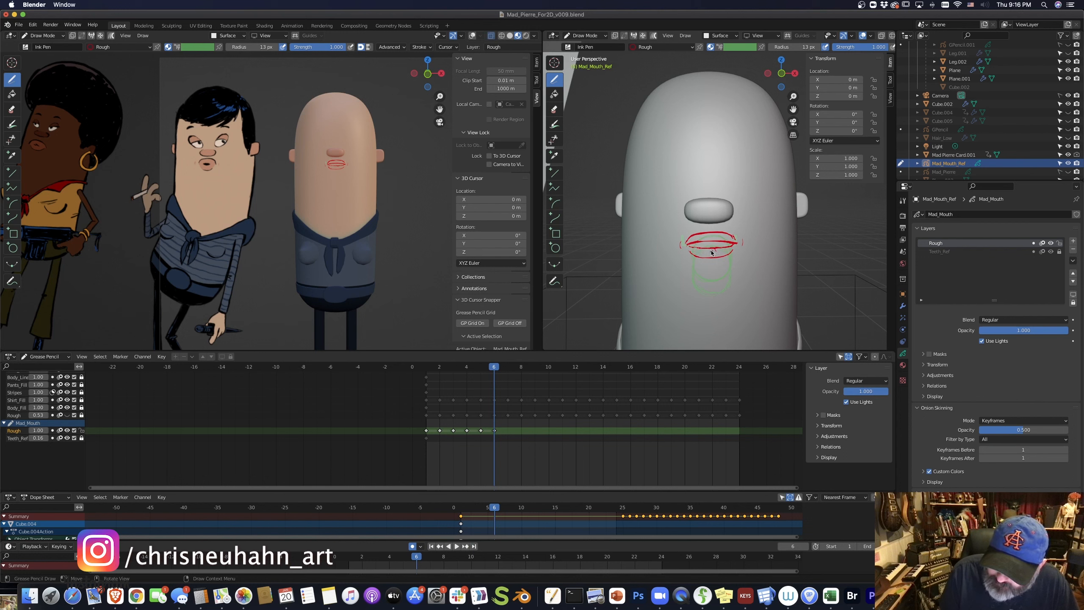
left_click_drag(703, 249, 698, 251)
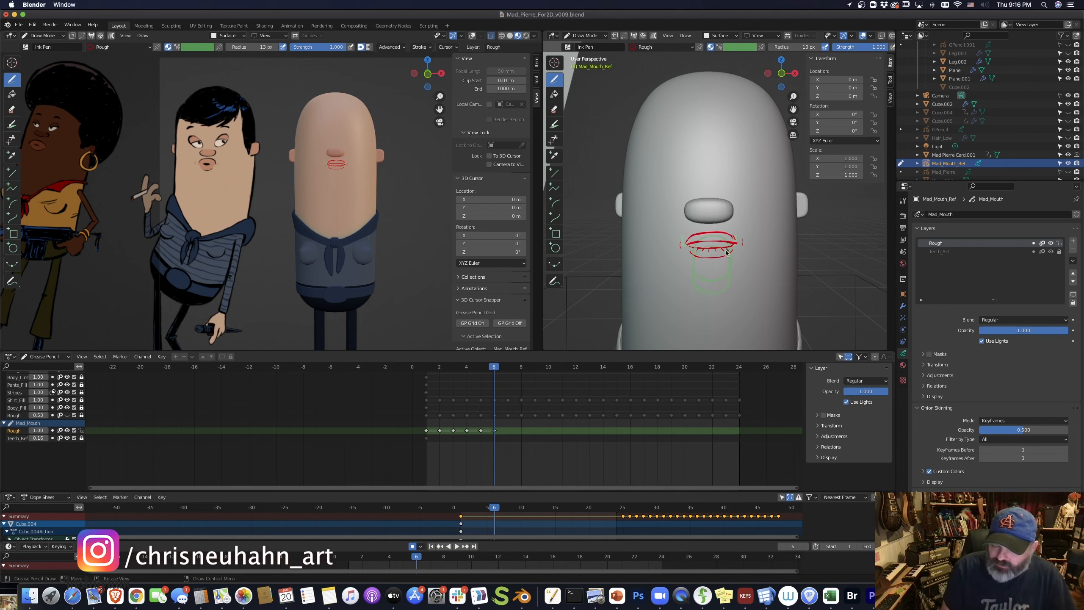
left_click_drag(739, 244, 686, 244)
key("Left")
key("Right")
key("Right")
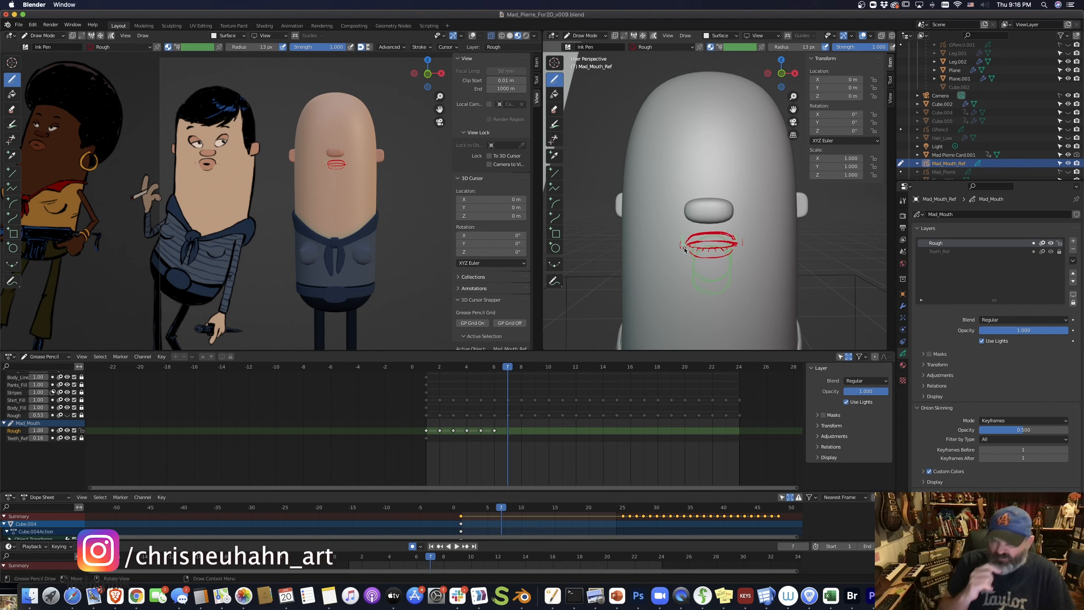
mouse_move(708, 241)
left_mouse_down()
mouse_move(724, 252)
mouse_move(682, 244)
mouse_move(743, 255)
left_mouse_up()
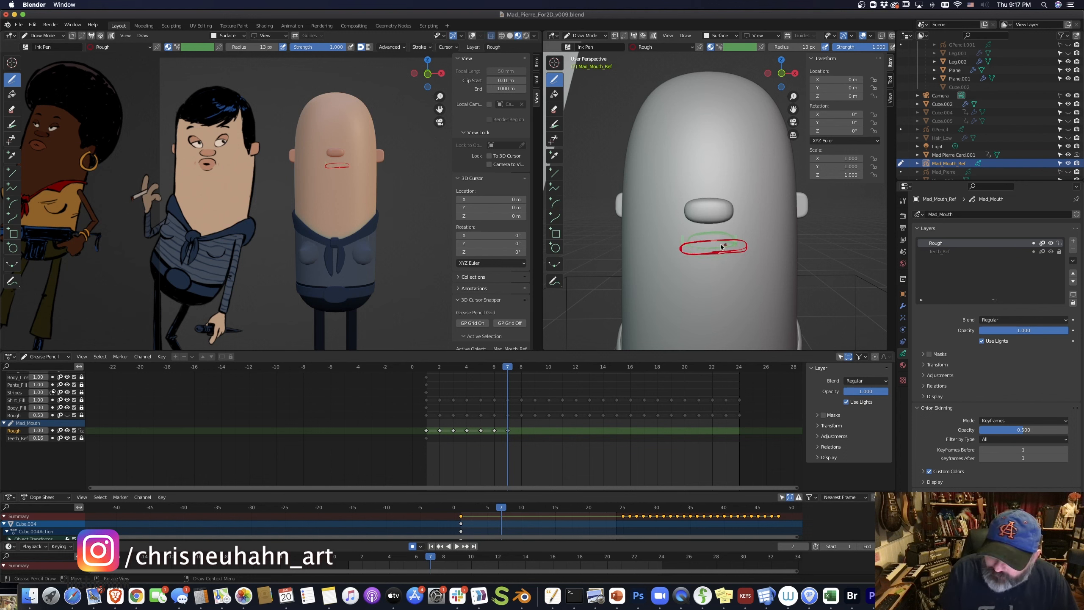
mouse_move(687, 248)
left_mouse_down()
mouse_move(741, 247)
mouse_move(699, 252)
mouse_move(735, 256)
left_mouse_up()
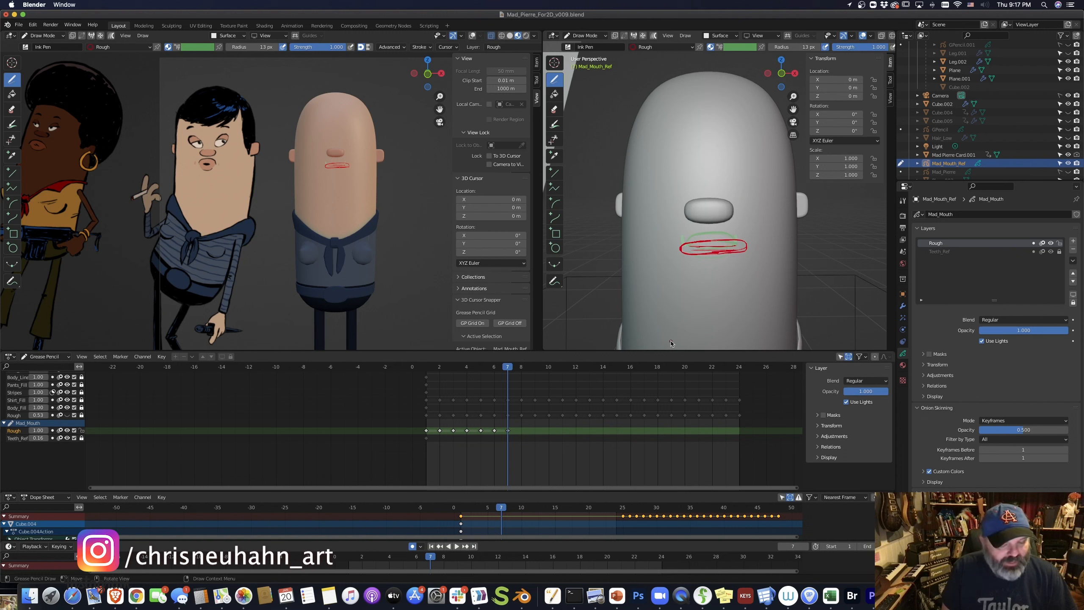
key("super+z")
key("super+z")
key("super+z")
key("super+z")
key("super+z")
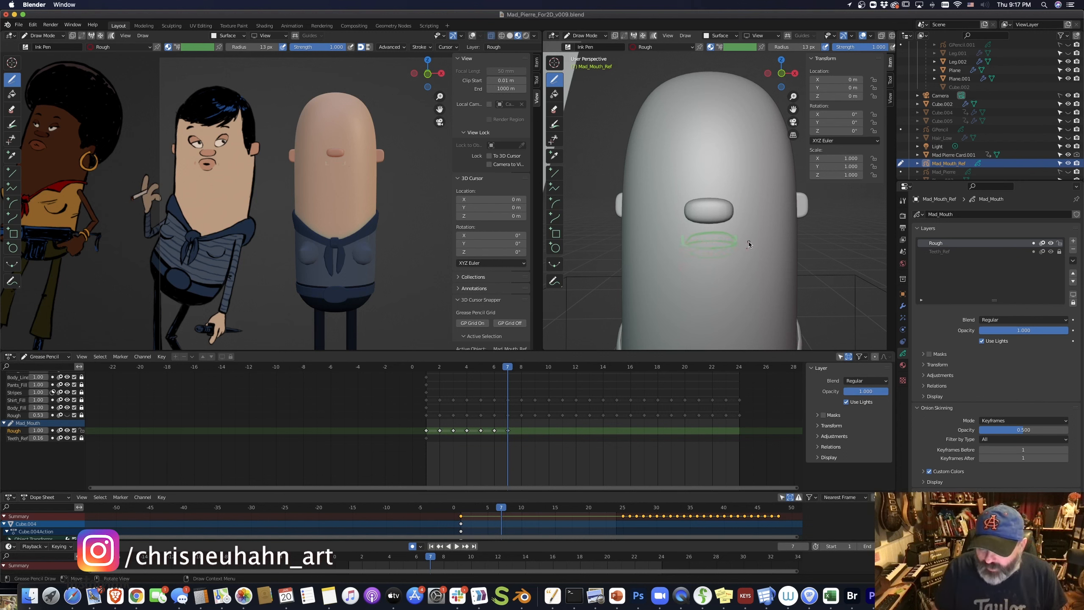
- On frame 7, draw a wide flat oval mouth opening with corner ticks and upper and lower lip outlines
mouse_move(718, 241)
left_mouse_down()
mouse_move(683, 244)
mouse_move(747, 250)
left_mouse_up()
mouse_move(674, 255)
left_mouse_down()
mouse_move(680, 243)
mouse_move(740, 254)
left_mouse_up()
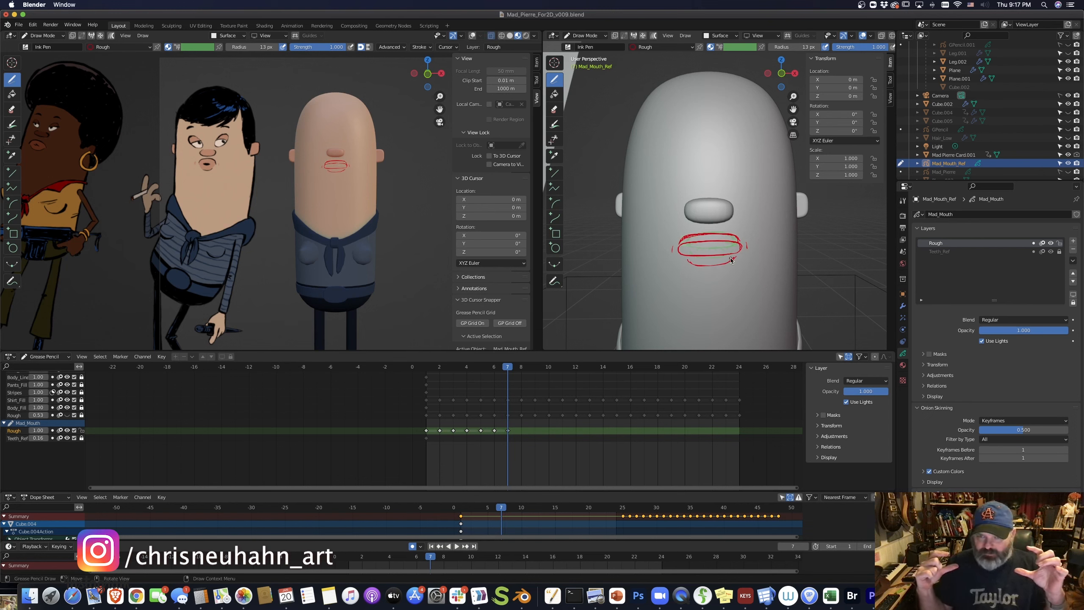
left_click_drag(730, 260, 688, 261)
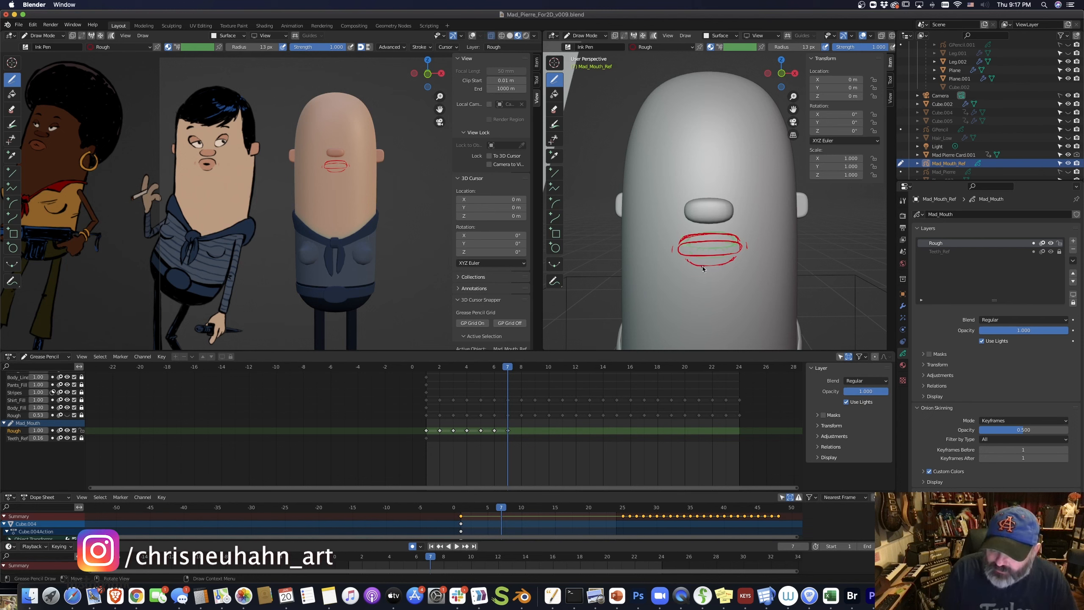
- Flip back through frames 6, 5 and 4 to compare their mouth shapes with frame 7, and advance to frame 8
key("Left")
key("Right")
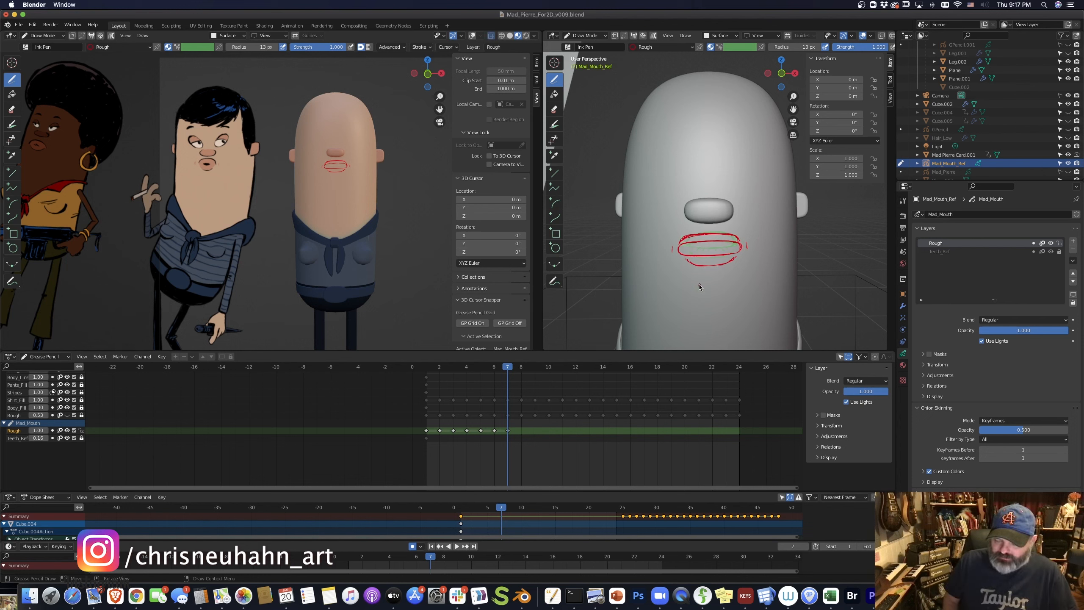
key("Left")
key("Left")
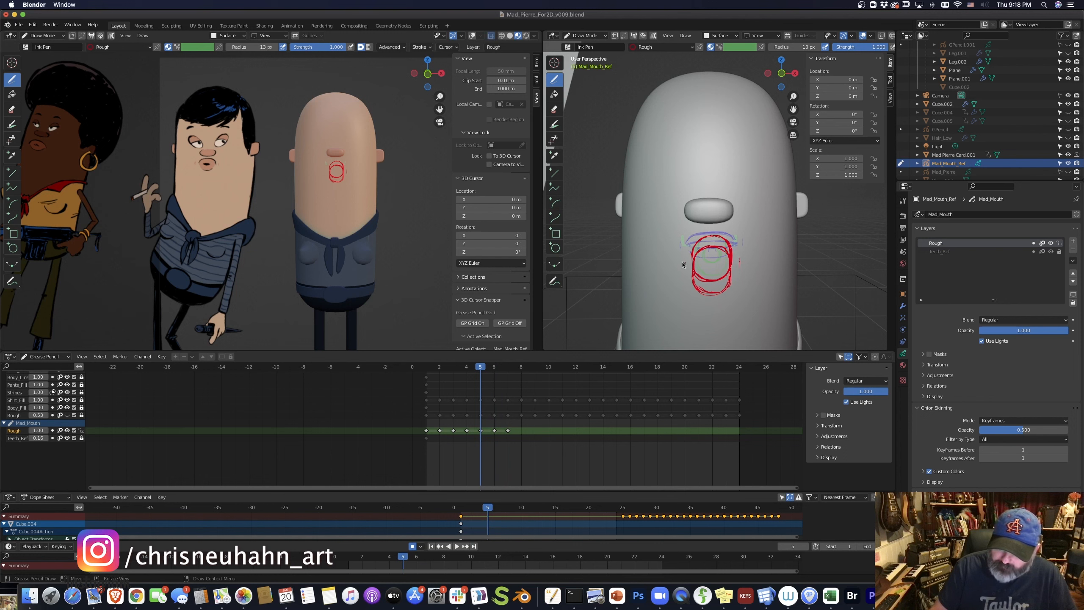
key("Left")
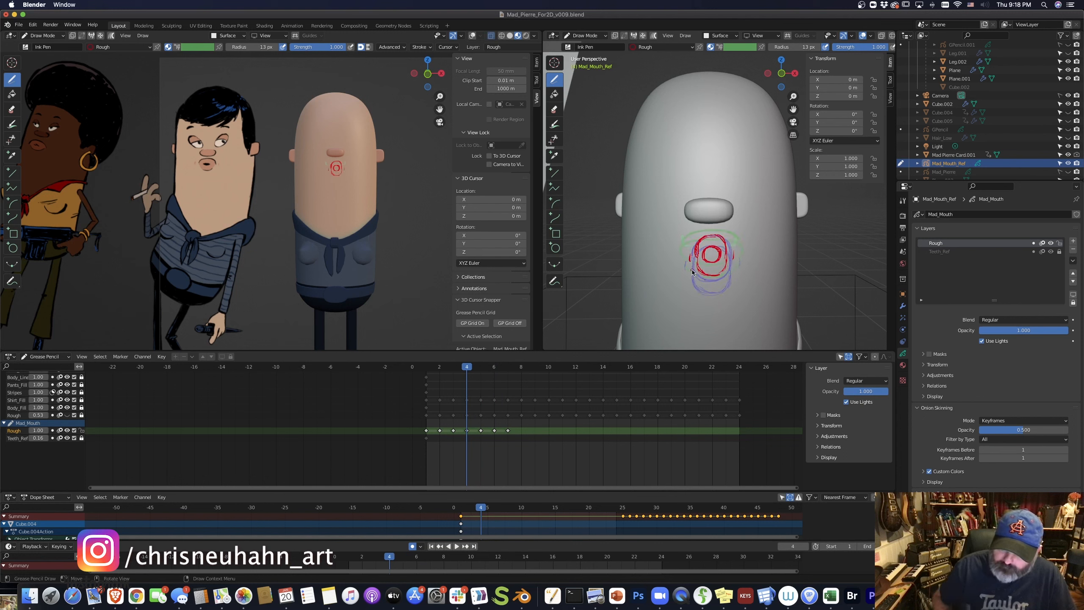
key("Right")
key("Right")
key("Right")
key("Right")
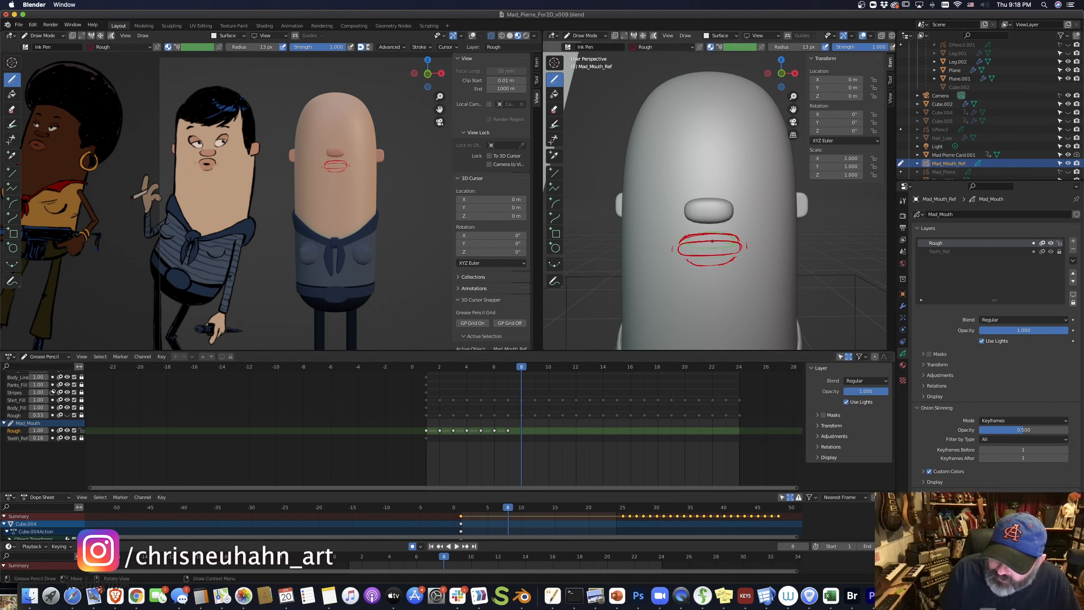
mouse_move(741, 246)
left_mouse_down()
mouse_move(682, 247)
mouse_move(737, 245)
mouse_move(706, 232)
mouse_move(738, 235)
mouse_move(707, 256)
mouse_move(739, 248)
left_mouse_up()
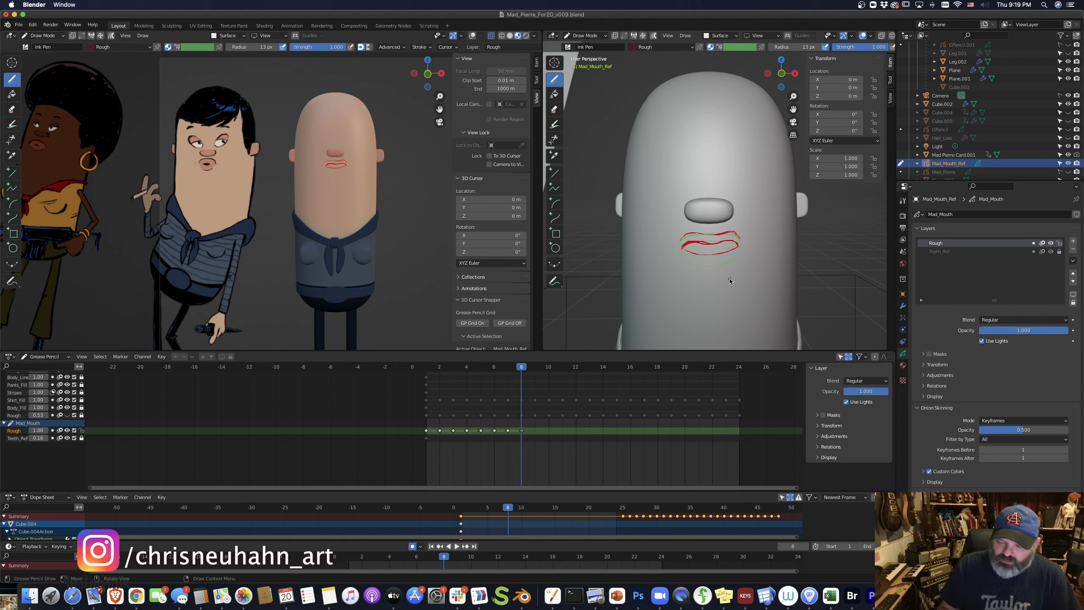
mouse_move(685, 255)
left_mouse_down()
mouse_move(721, 265)
mouse_move(736, 250)
left_mouse_up()
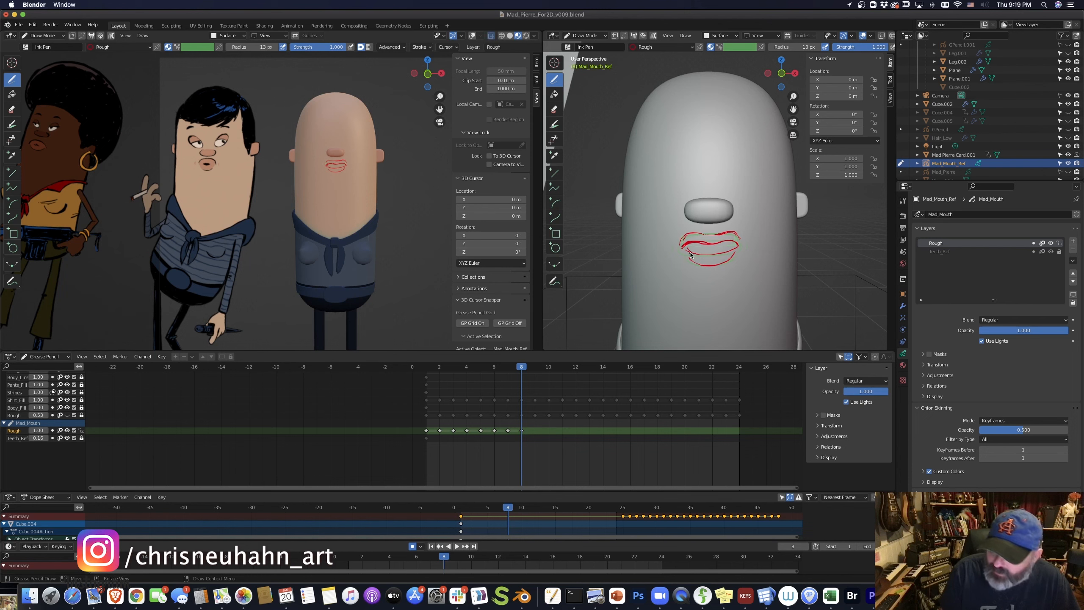
key("ctrl+Tab")
left_click(759, 317)
mouse_move(740, 239)
left_mouse_down()
mouse_move(688, 243)
mouse_move(725, 260)
left_mouse_up()
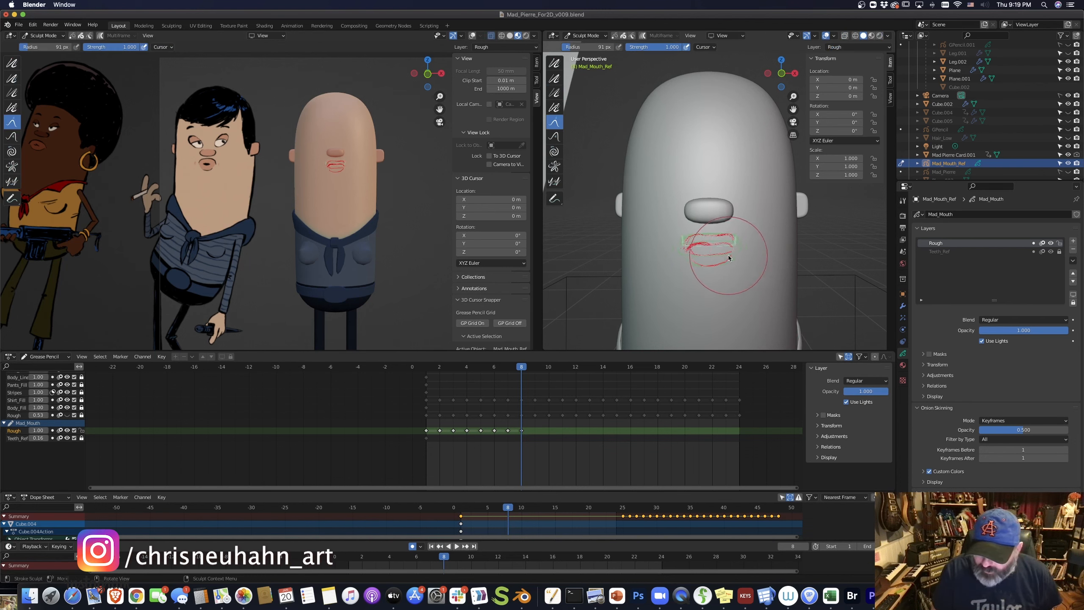
key("ctrl+Tab")
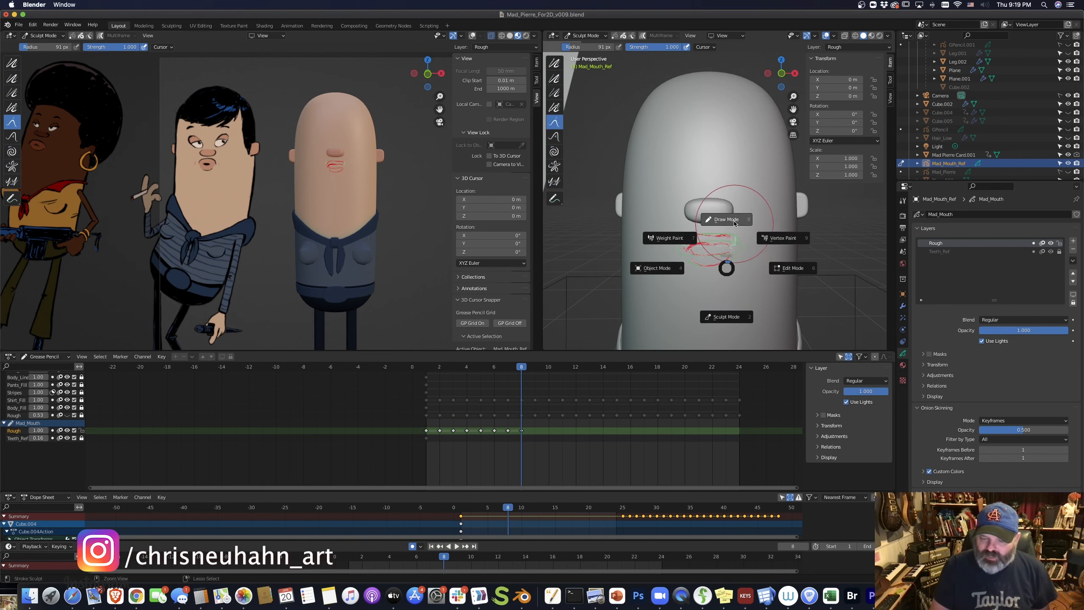
left_click(734, 223)
left_click_drag(733, 231, 735, 280, "ctrl")
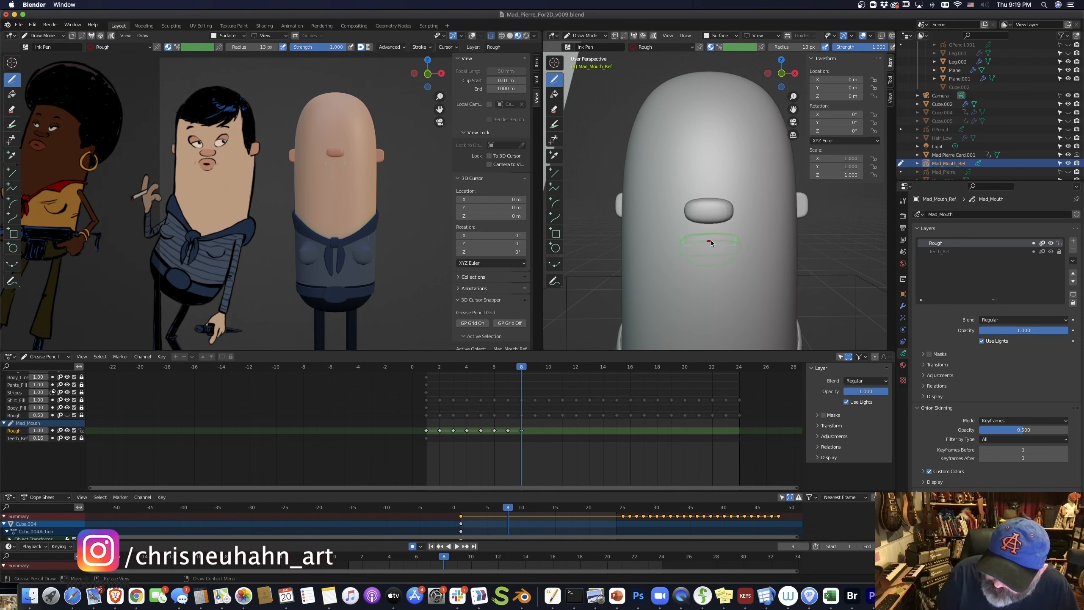
- On frame 8, draw a slightly open mouth with a bowed upper lip, rounded lower lip and corner ticks, and compare it with frame 7
mouse_move(711, 240)
left_mouse_down()
mouse_move(730, 246)
mouse_move(686, 246)
mouse_move(730, 246)
mouse_move(685, 250)
mouse_move(734, 248)
mouse_move(695, 236)
mouse_move(710, 235)
left_mouse_up()
key("super+z")
left_click_drag(707, 235, 740, 251)
left_click_drag(681, 244, 679, 253)
key("Left")
key("Right")
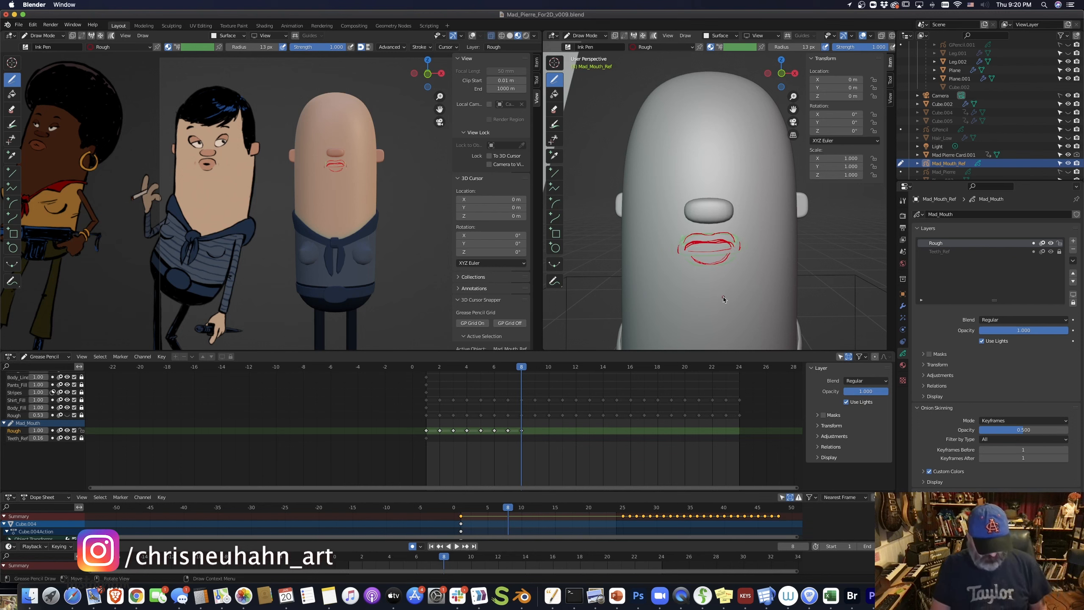
key("ctrl+Tab")
left_click(723, 316)
key("ctrl+Tab")
left_click(706, 284)
key("ctrl+Tab")
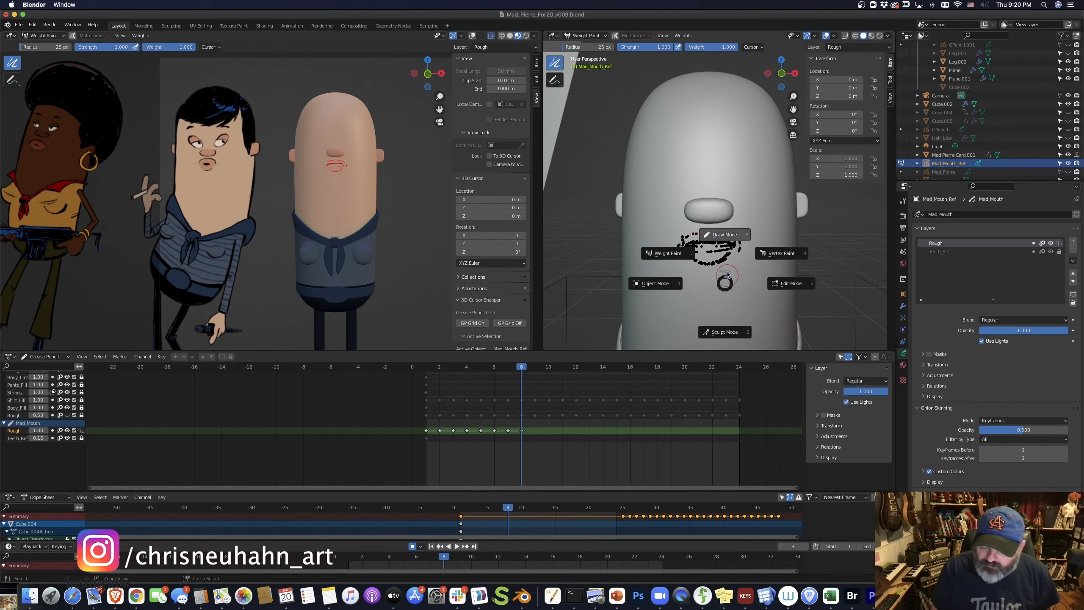
left_click(724, 235)
- Flip back and forth through frames 4 to 8 to compare their rough mouth shapes without the onion skin
key("Left")
key("Left")
key("Left")
key("Left")
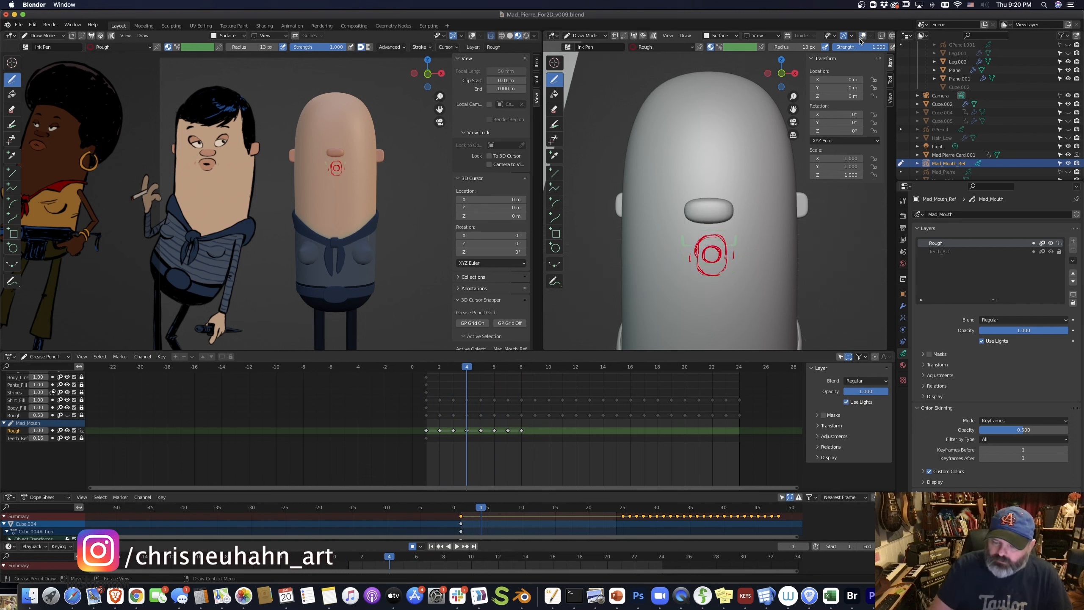
key("Right")
key("Right")
key("Right")
key("Left")
key("Left")
key("Right")
key("Right")
key("Right")
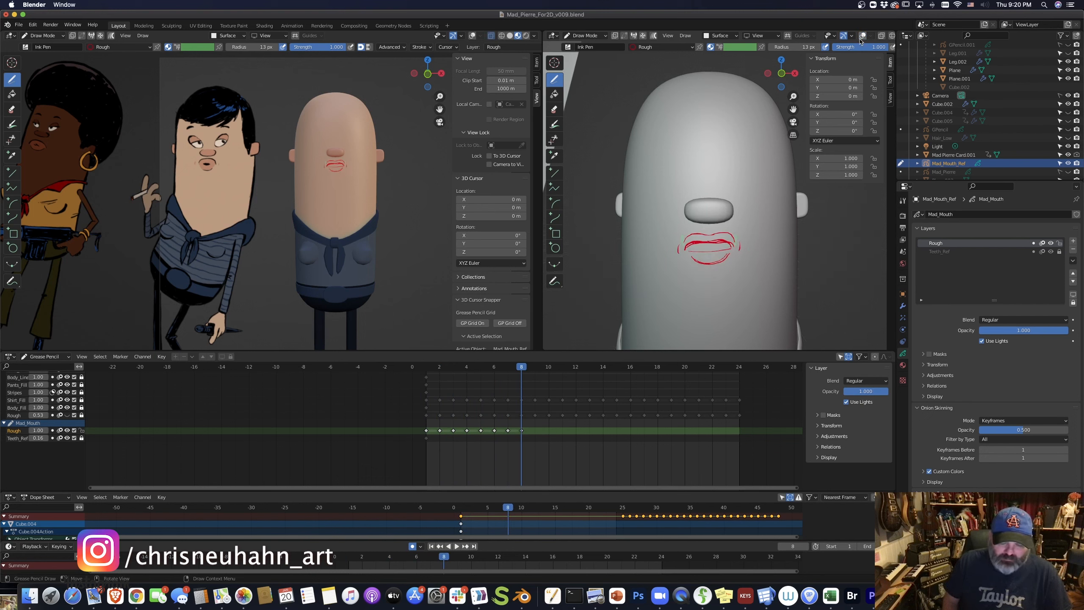
key("Left")
key("Left")
key("Right")
key("Right")
key("Left")
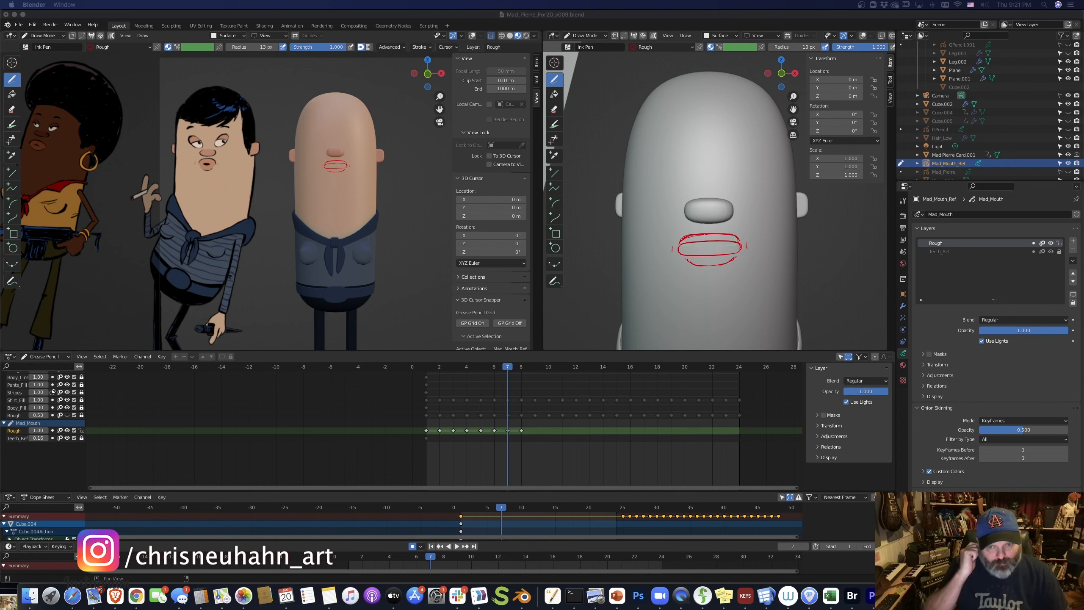
left_click(737, 279)
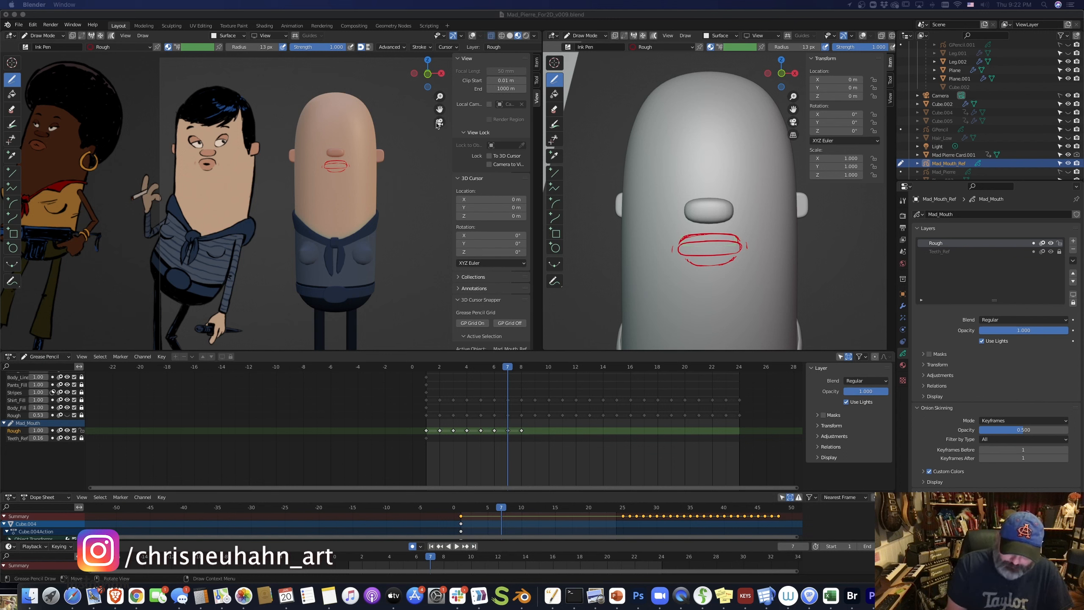
- Move the rough mouth keyframes from frame 3 onward two frames later, leaving frames 3 and 4 free
left_click(431, 369)
key("space")
left_click(426, 371)
left_click(436, 369)
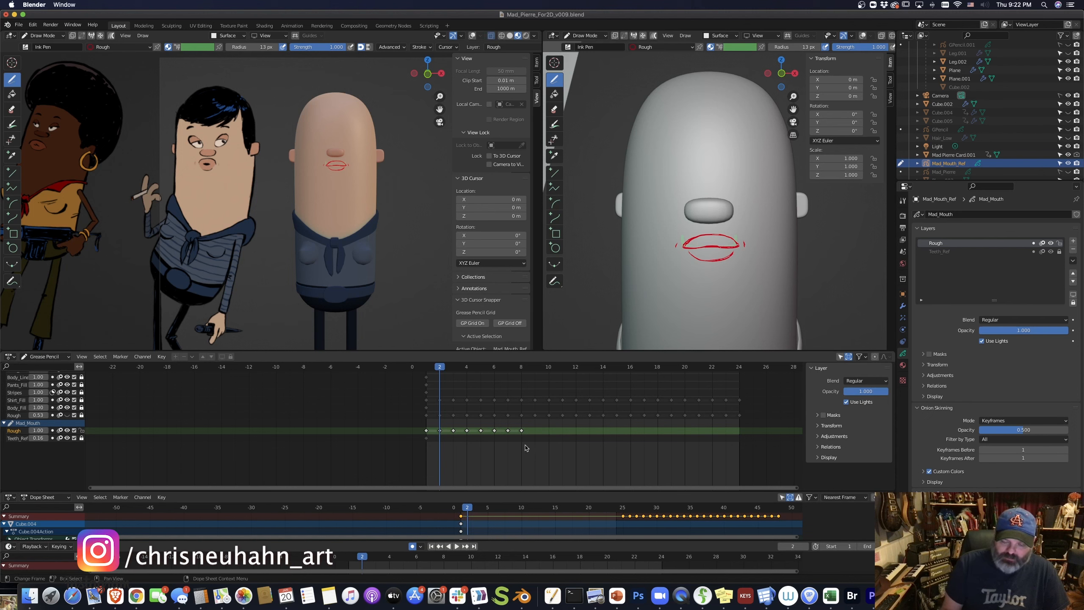
left_click_drag(541, 443, 450, 427)
key("g")
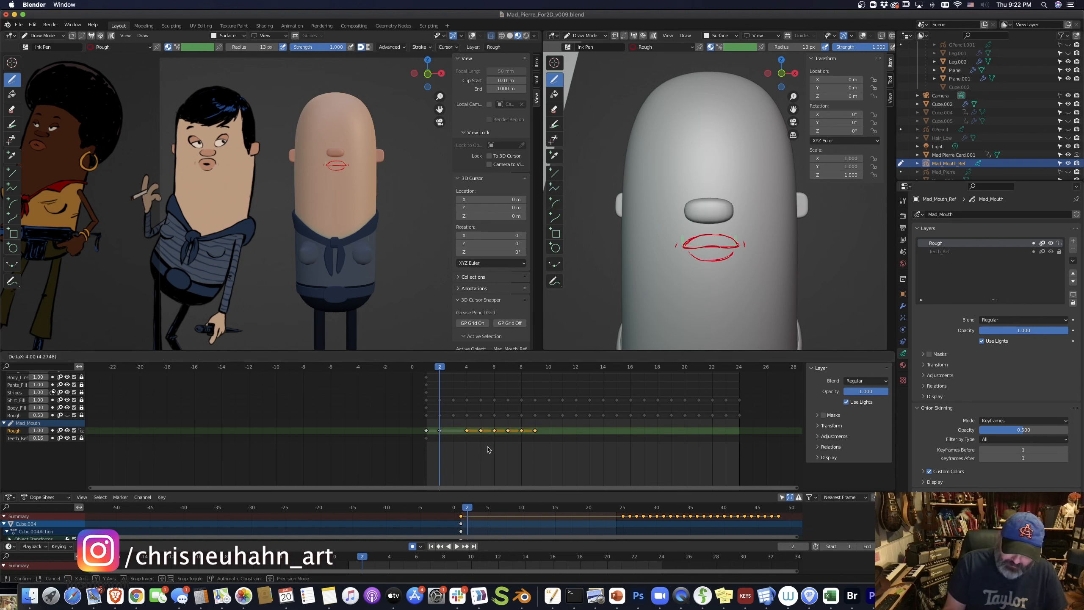
left_click(495, 451)
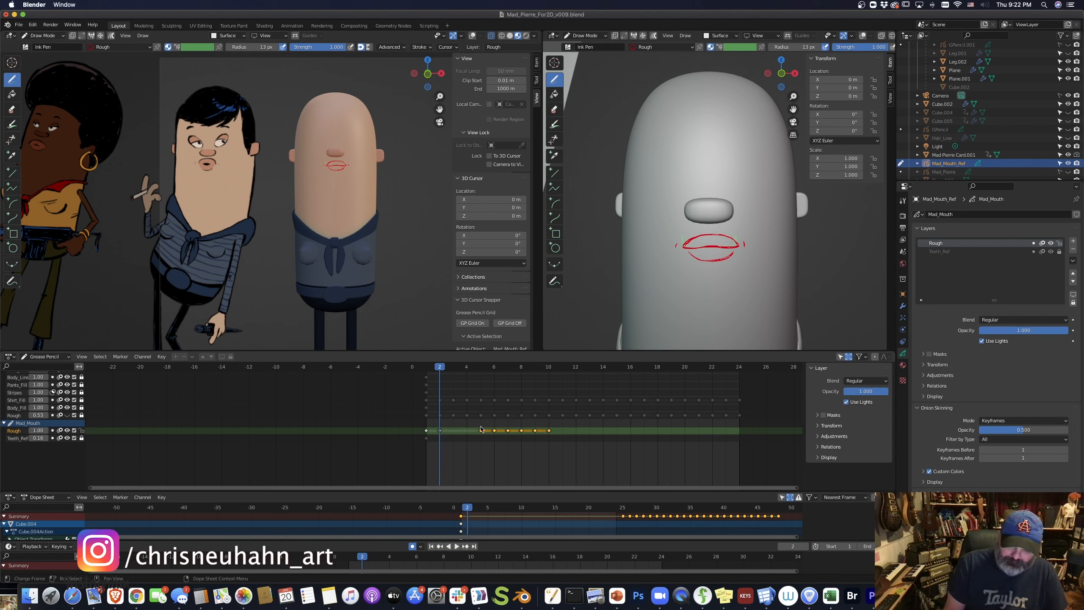
- Go to frame 3 and duplicate the frame 2 closed mouth keyframe onto it
left_click(453, 368)
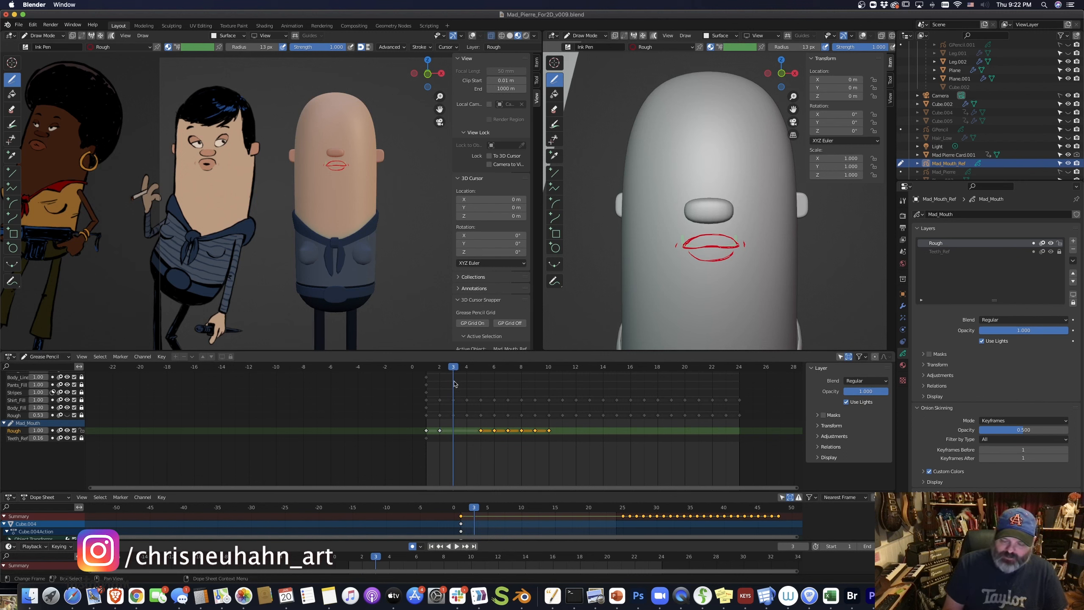
left_click(440, 430)
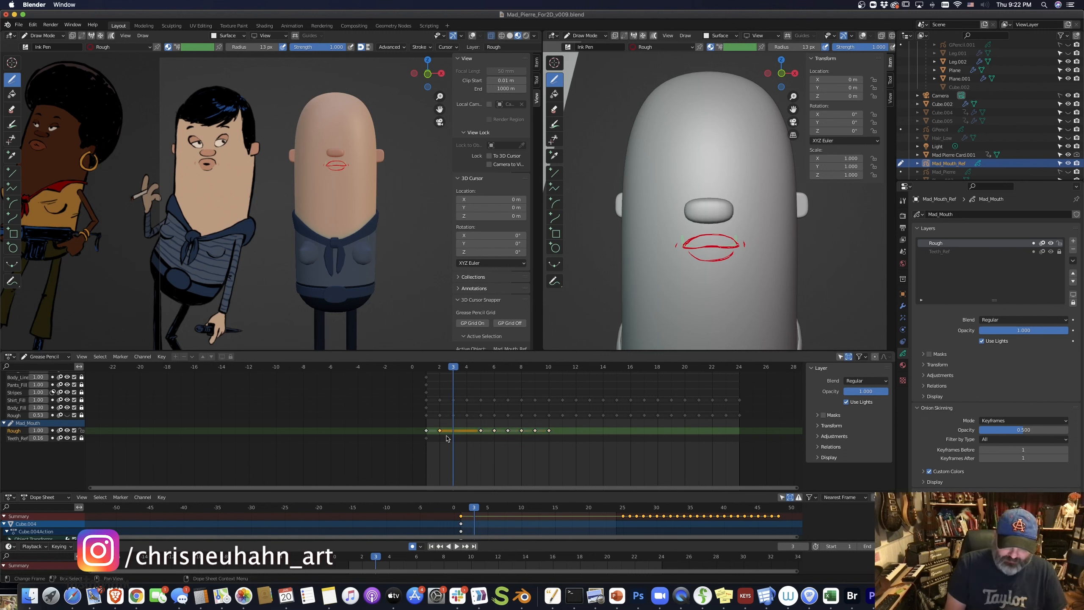
key("shift+d")
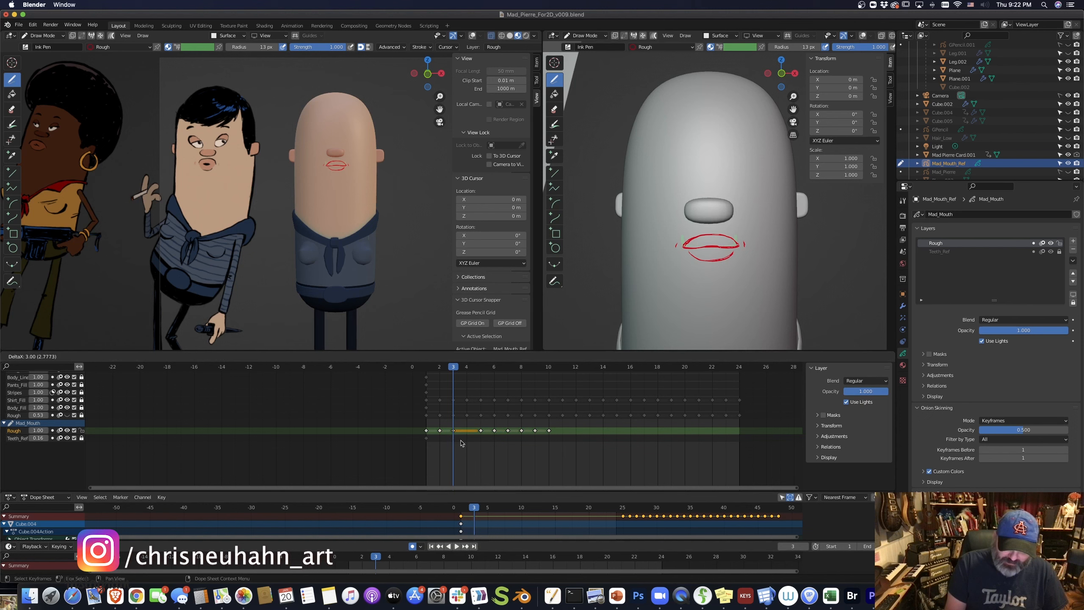
left_click(462, 446)
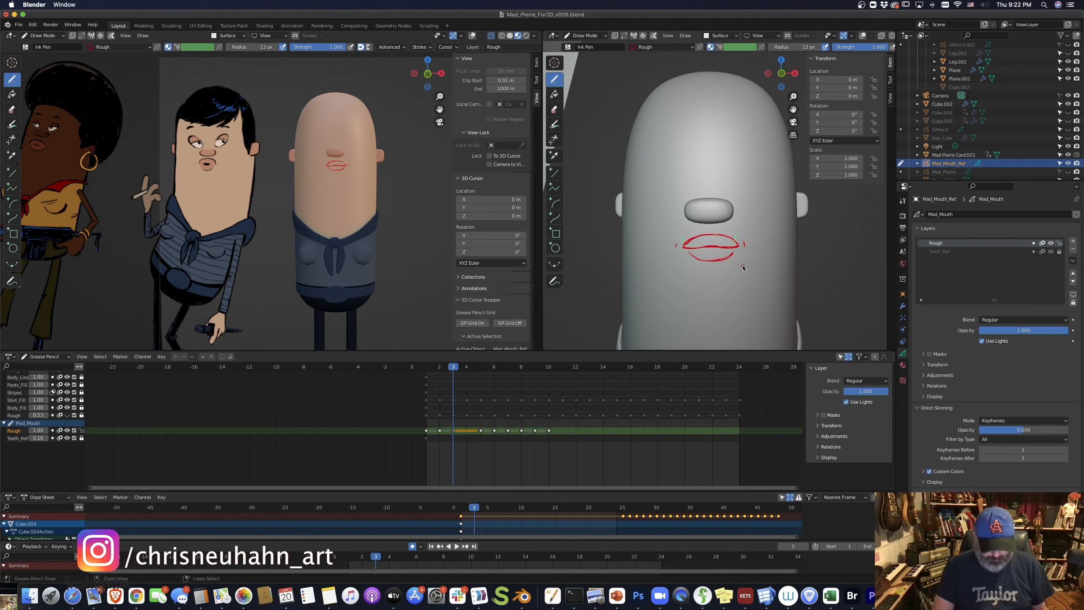
- In Sculpt Mode, pull both corners of the frame 3 mouth outward to make a wider closed mouth
key("ctrl+Tab")
left_click(752, 317)
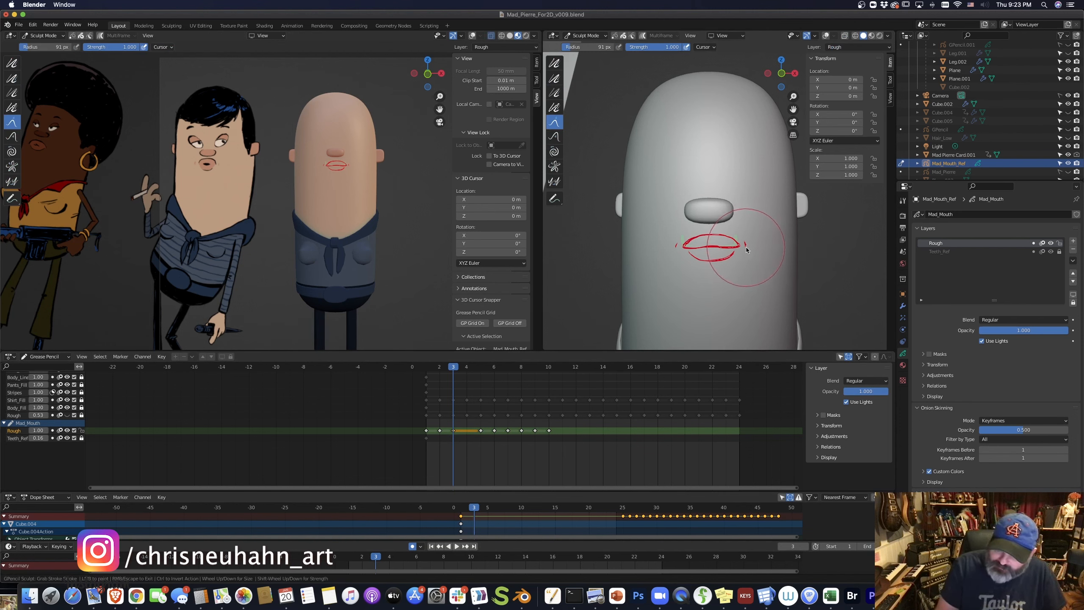
left_click_drag(751, 248, 754, 248)
left_click_drag(676, 247, 717, 208)
left_click_drag(707, 285, 724, 280)
key("Right")
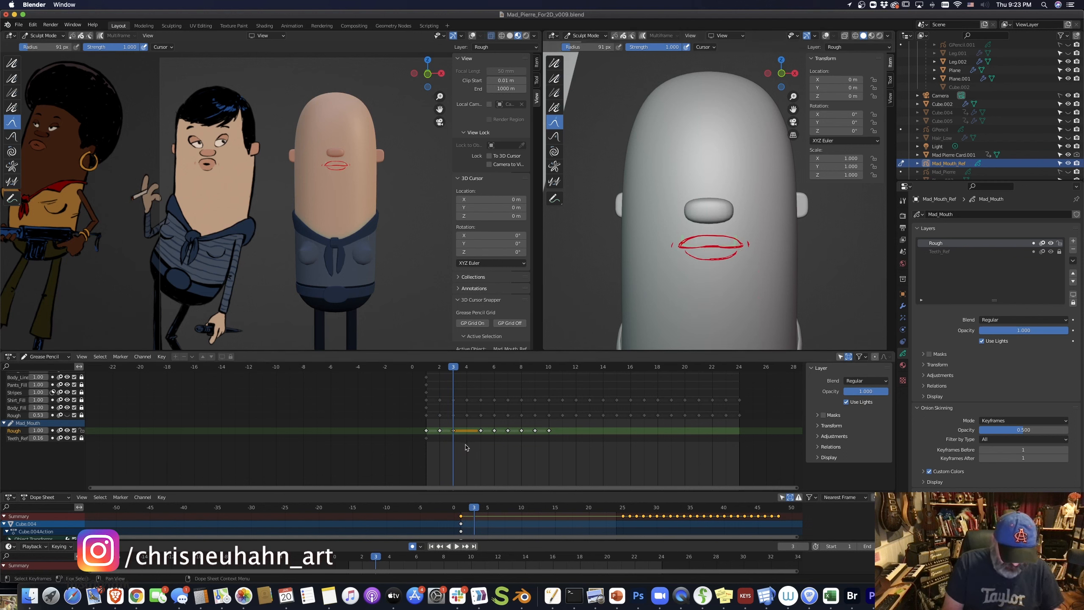
- Duplicate the frame 2 closed mouth keyframe onto frame 4 and go to that frame
left_click(440, 430)
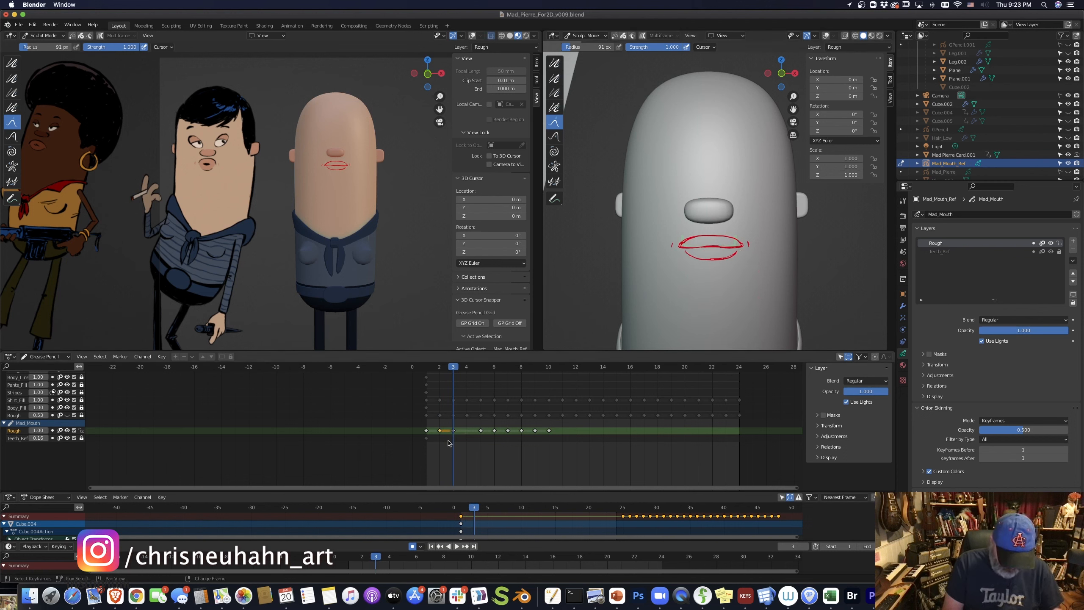
key("shift+d")
left_click(476, 444)
key("Right")
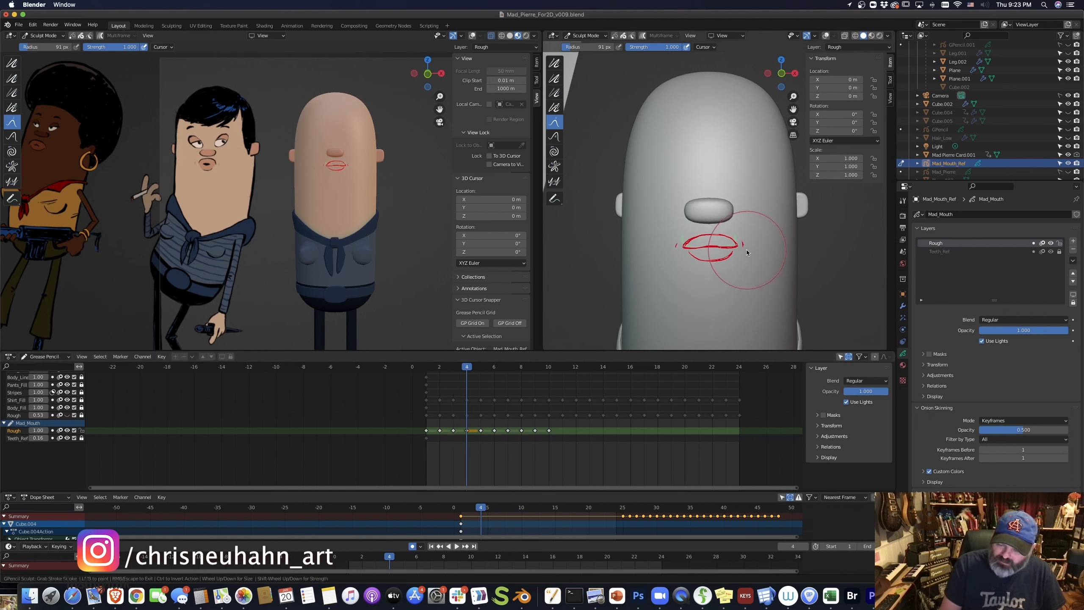
- Sculpt the frame 4 mouth narrower by pushing both corners inward toward its centre
left_click_drag(749, 270, 751, 239)
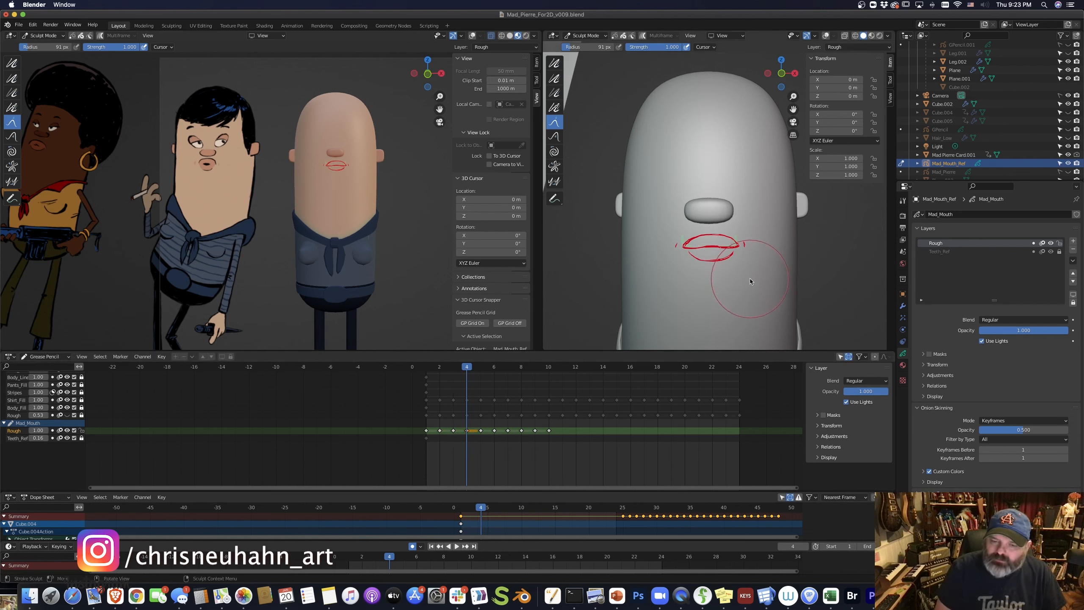
left_click(725, 35)
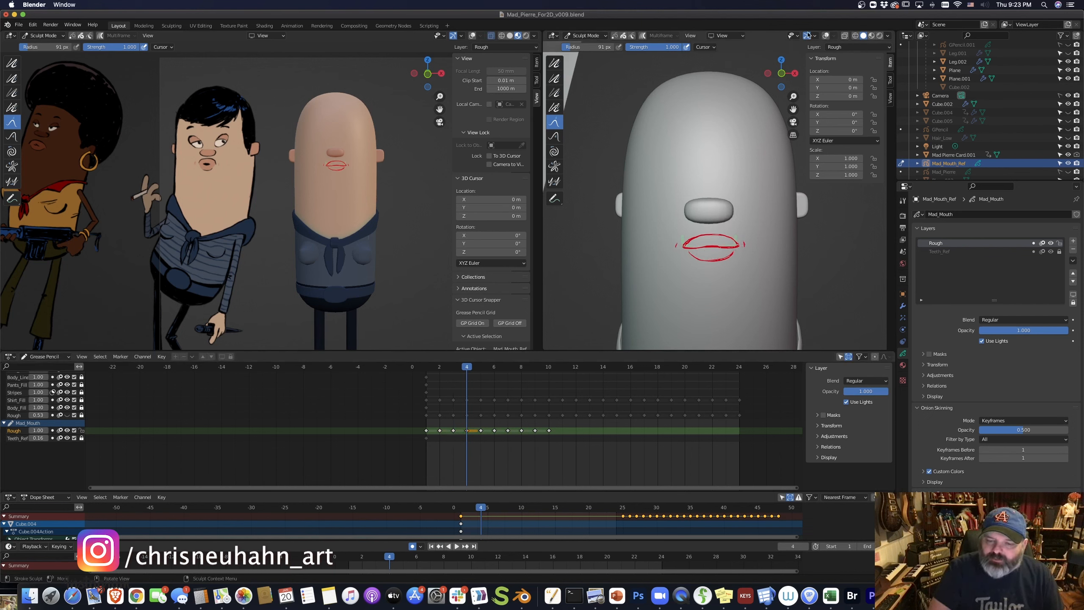
left_click_drag(735, 255, 679, 243)
mouse_move(760, 258)
middle_mouse_down()
mouse_move(834, 288)
mouse_move(747, 277)
mouse_move(758, 291)
mouse_move(773, 273)
middle_mouse_up()
- Move the rough mouth keyframes from frame 5 onward one frame later
mouse_move(467, 369)
left_mouse_down()
mouse_move(441, 370)
mouse_move(467, 371)
left_mouse_up()
left_click(495, 452, "ctrl")
key("g")
left_click(509, 452)
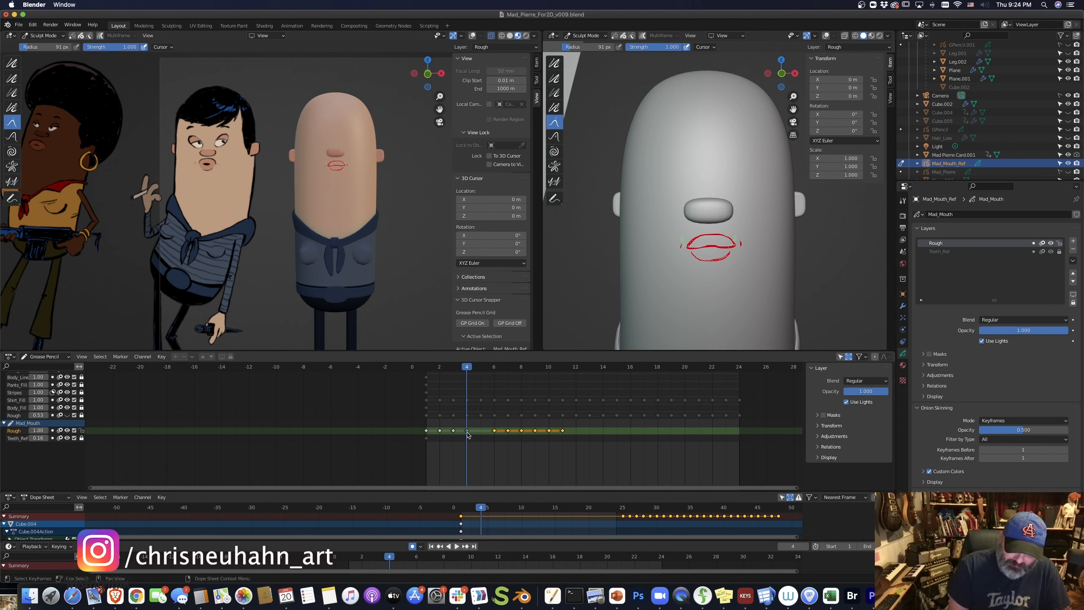
- Reorder the closed mouth keyframes to run narrow, neutral, wide on frames 2, 3 and 4
left_click(454, 433)
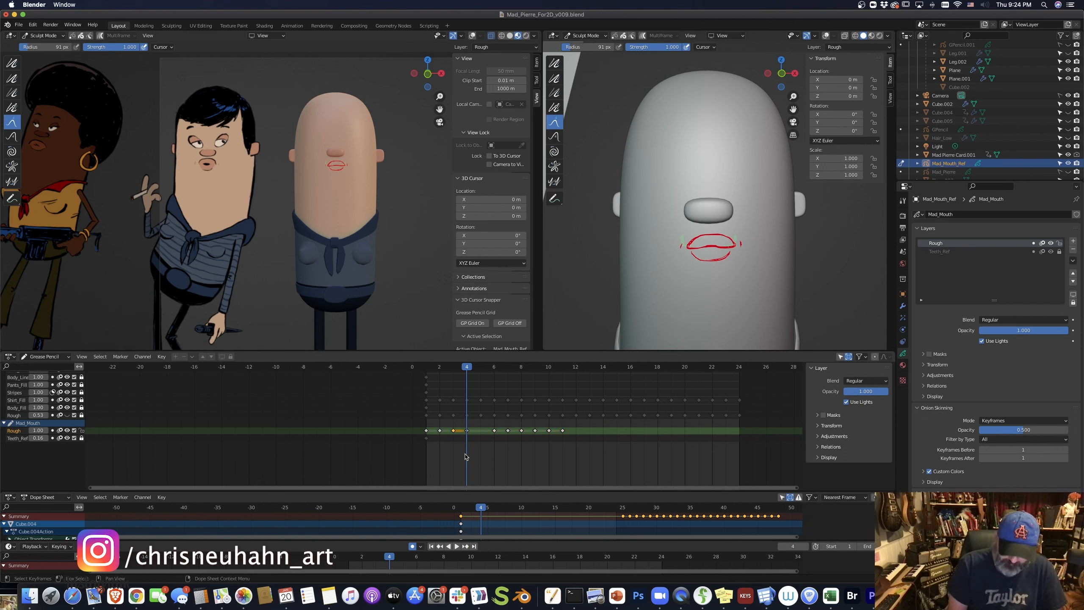
key("g")
left_click(480, 453)
left_click(440, 433)
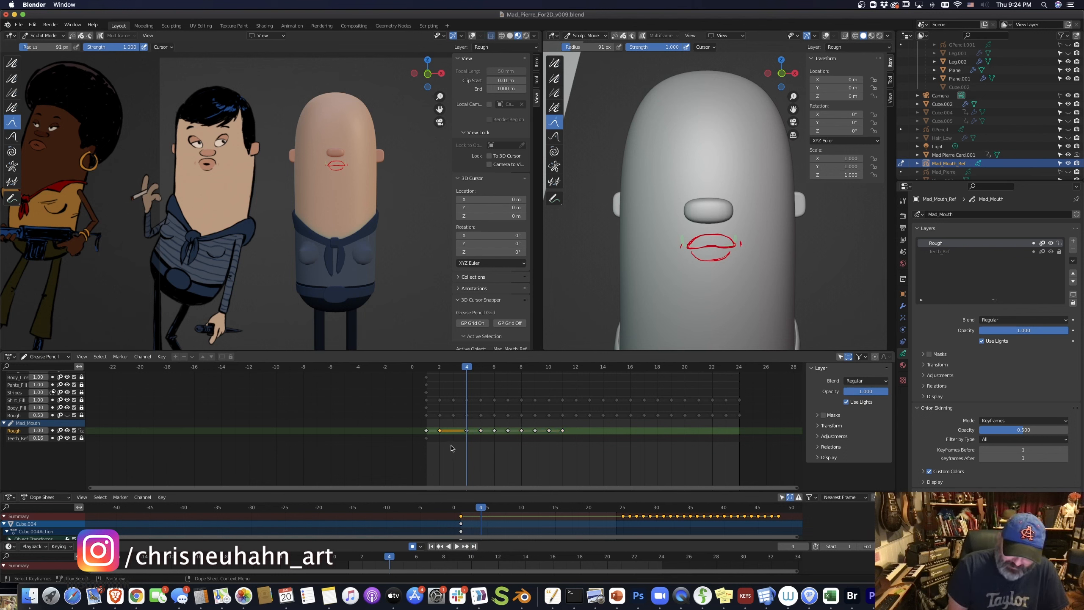
key("g")
left_click(463, 445)
- Scrub back and forth over frames 1 to 5 to check how the closed mouth widens between drawings
key("space")
left_click(442, 368)
mouse_move(443, 369)
left_mouse_down()
mouse_move(432, 370)
mouse_move(453, 375)
left_mouse_up()
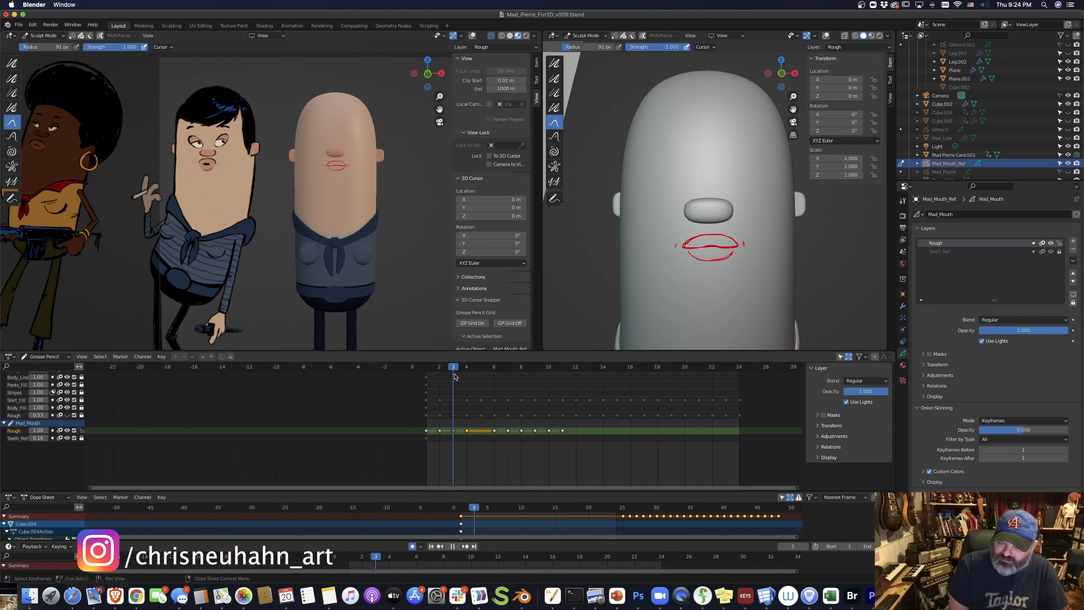
mouse_move(455, 376)
left_mouse_down()
mouse_move(467, 377)
mouse_move(431, 388)
mouse_move(452, 374)
left_mouse_up()
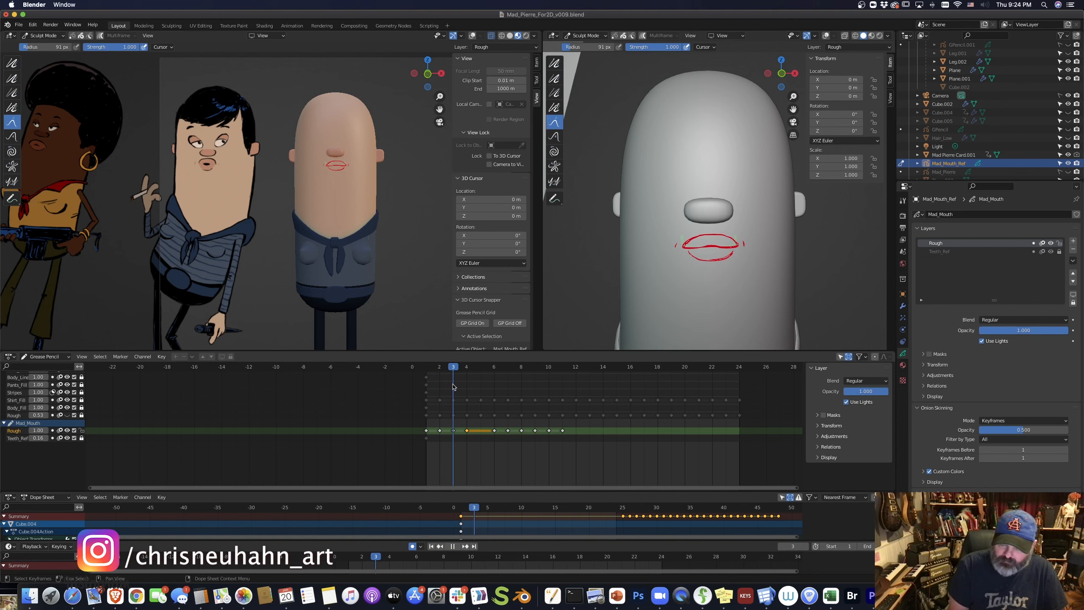
left_click(427, 370)
left_click(451, 370)
left_click(429, 371)
left_click(428, 369)
left_click(452, 370)
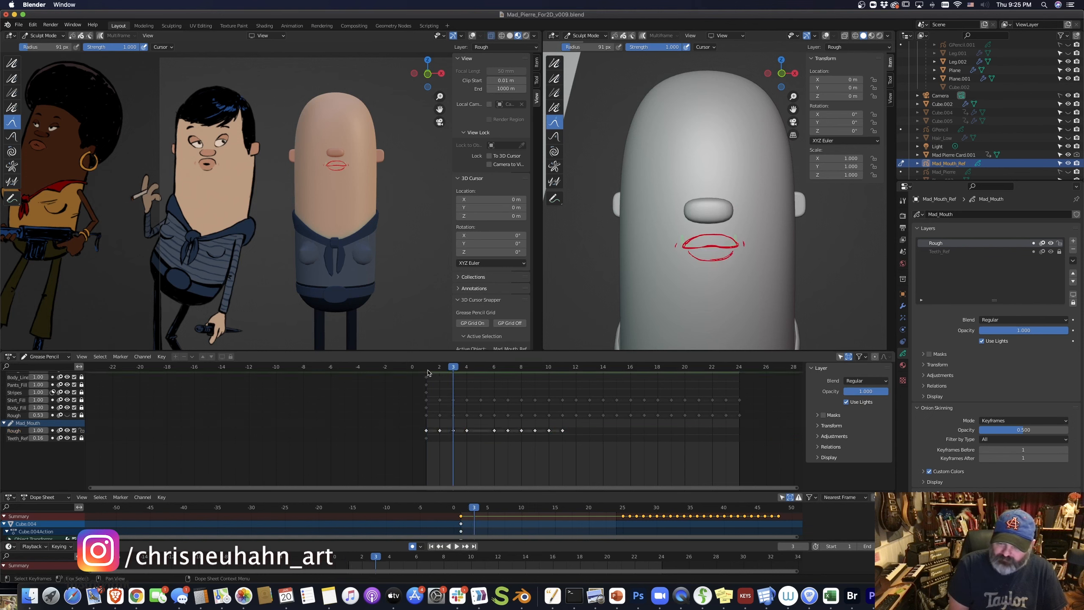
left_click(428, 370)
left_click(451, 370)
left_click(465, 370)
left_click(482, 370)
- Move the open mouth keyframe from frame 6 to frame 5 and advance the playhead to frame 6
left_click(494, 430)
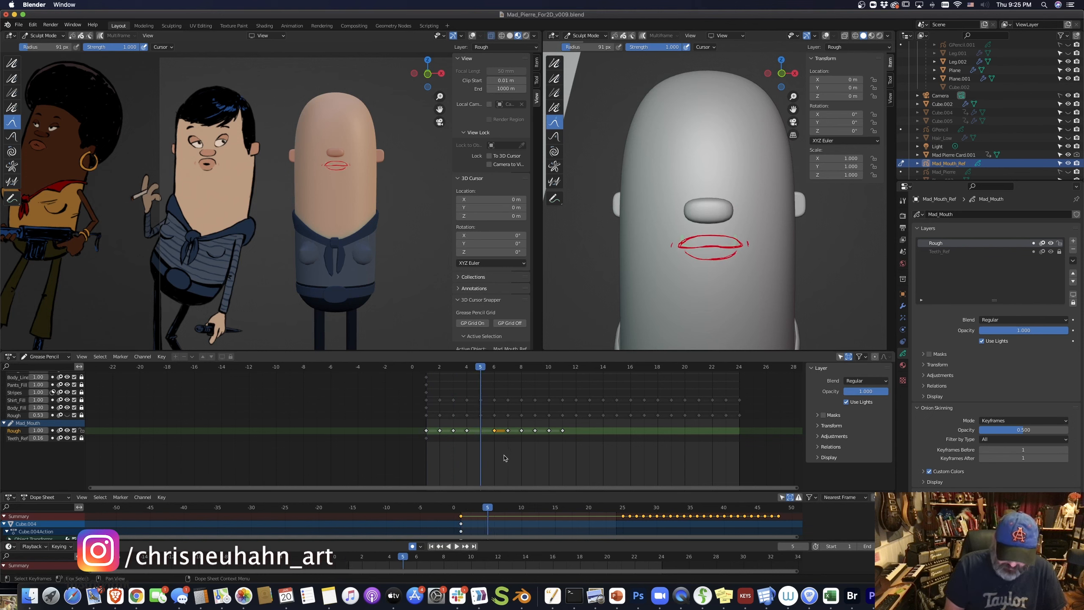
key("g")
left_click(494, 457)
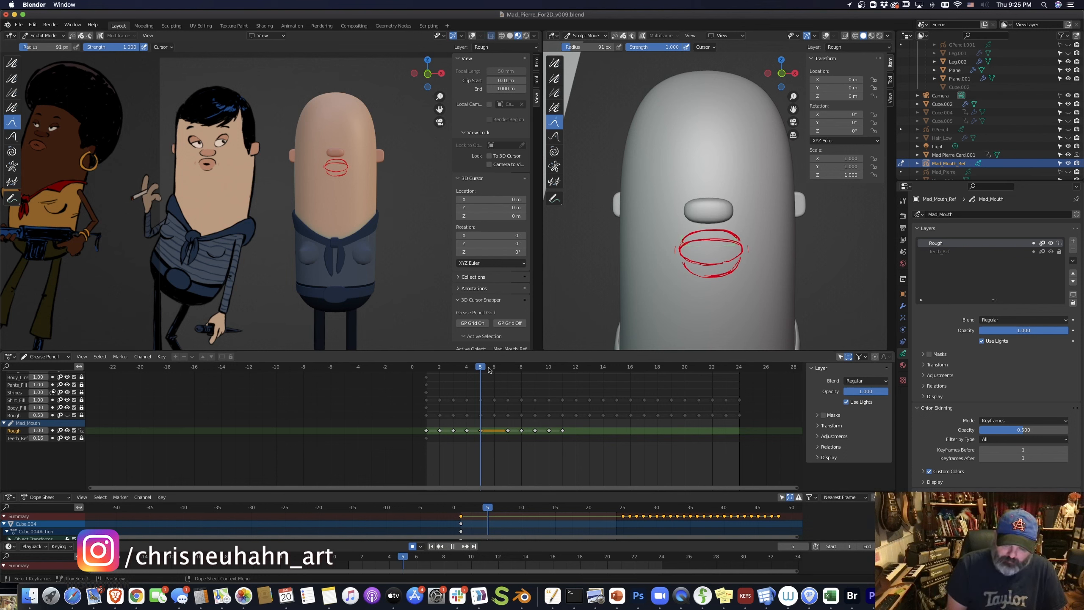
left_click_drag(489, 369, 497, 374)
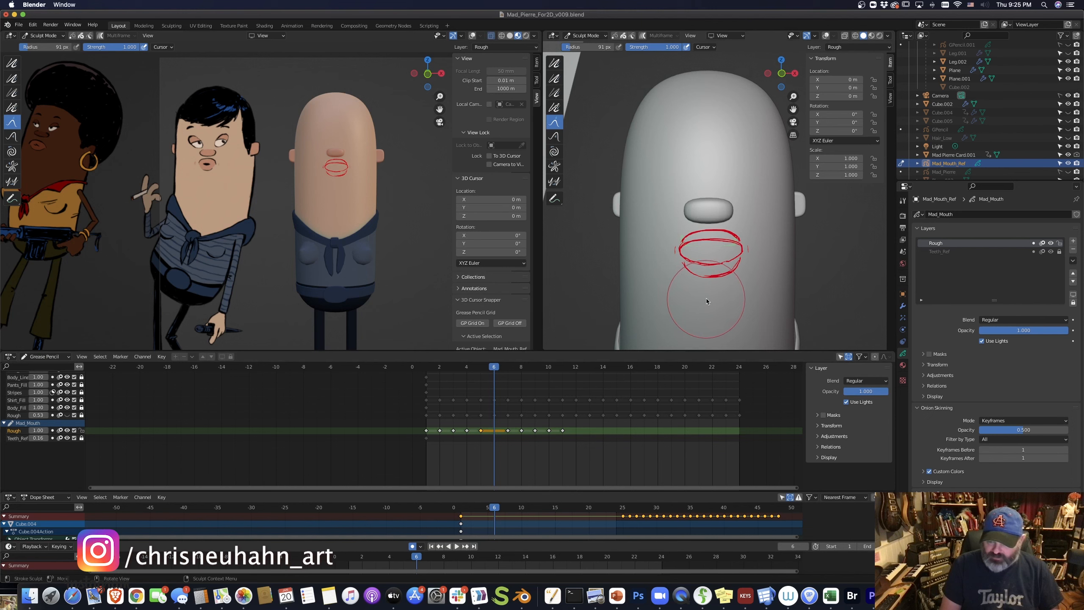
- In Draw Mode with overlays shown, draw a rough open mouth variation with corner ticks on frame 6 and compare it with neighbouring frames
key("ctrl+Tab")
left_click(710, 253)
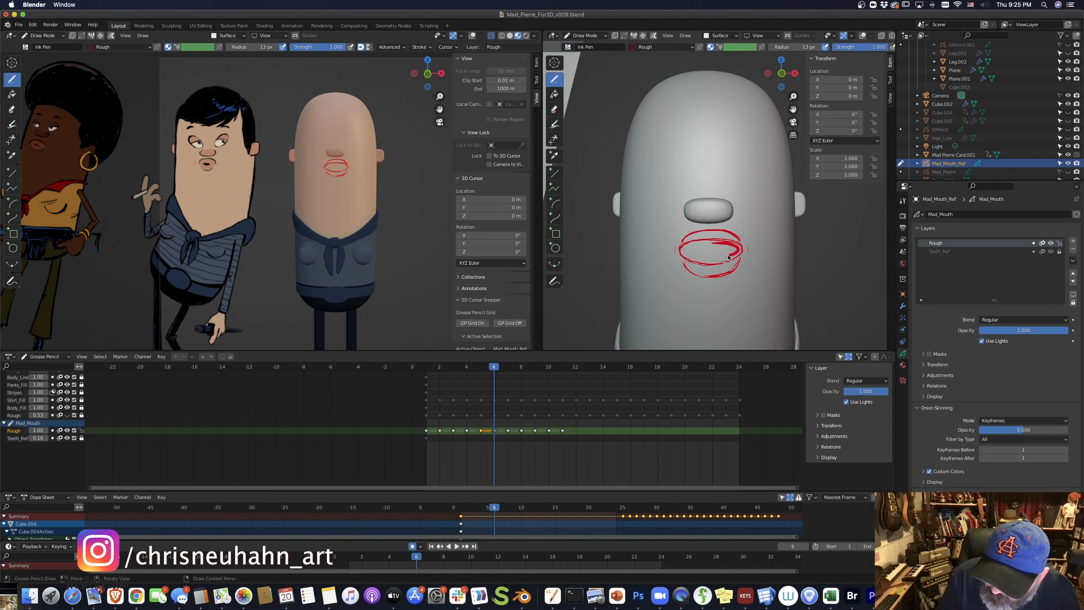
mouse_move(730, 245)
left_mouse_down()
mouse_move(721, 242)
mouse_move(717, 261)
mouse_move(733, 255)
mouse_move(732, 238)
mouse_move(737, 246)
mouse_move(683, 246)
left_mouse_up()
key("shift+alt+z")
mouse_move(709, 234)
left_mouse_down()
mouse_move(738, 246)
mouse_move(737, 257)
mouse_move(688, 259)
mouse_move(744, 249)
left_mouse_up()
left_click_drag(678, 248, 676, 254)
key("Left")
key("Right")
key("Right")
key("Right")
key("Left")
- Move the keyframes from frame 8 onward one frame later and draw a tiny round mouth opening on frame 8
key("g")
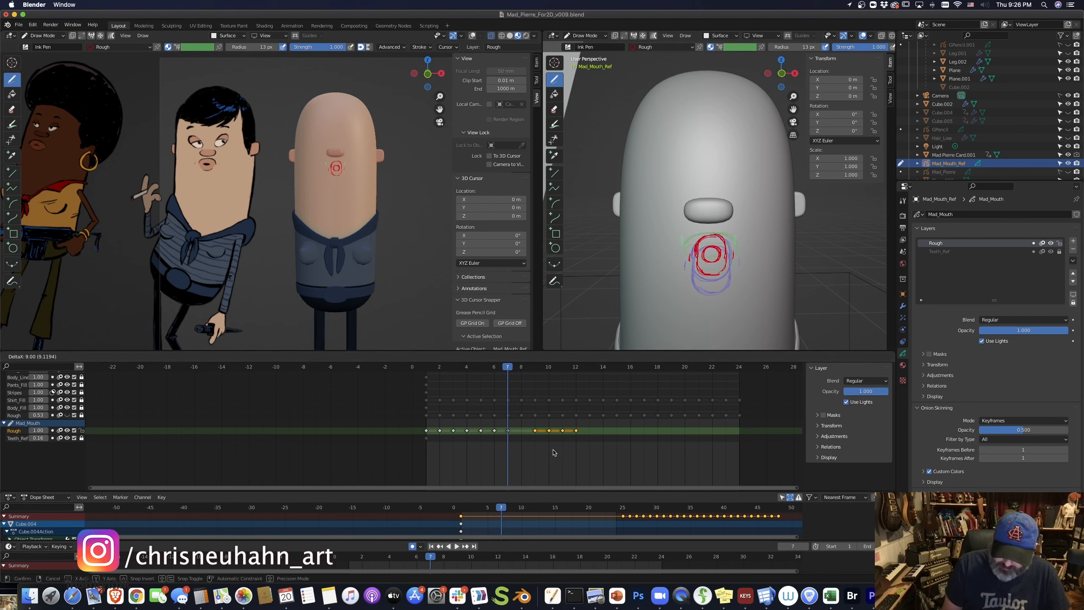
left_click(552, 451)
key("Right")
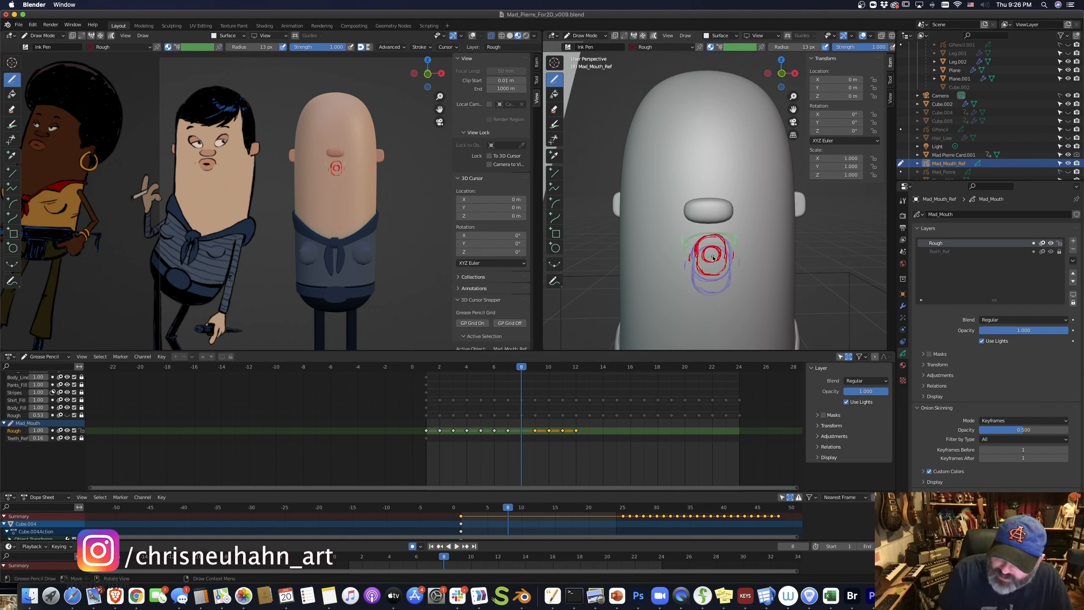
left_click_drag(712, 253, 711, 251)
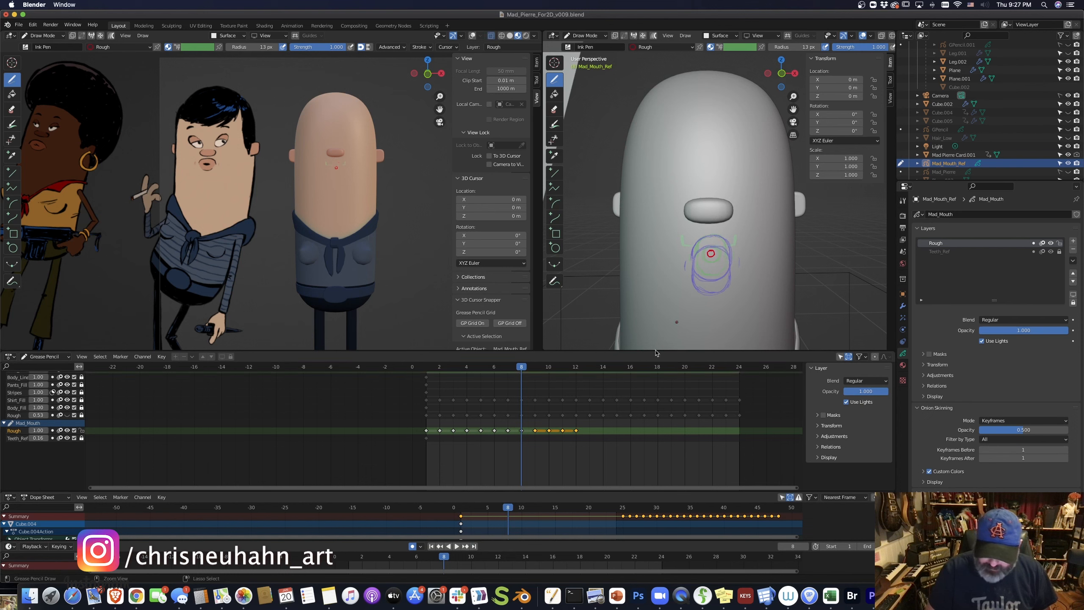
- Delete the tiny round mouth drawing's keyframe on frame 8 of the Rough layer
left_click(521, 430)
key("x")
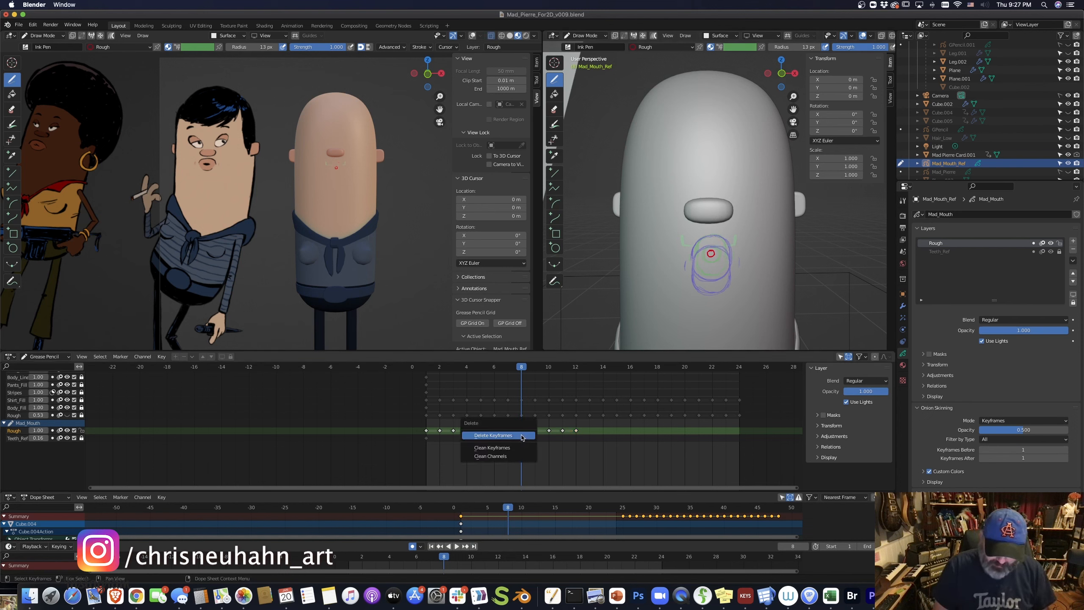
left_click(522, 437)
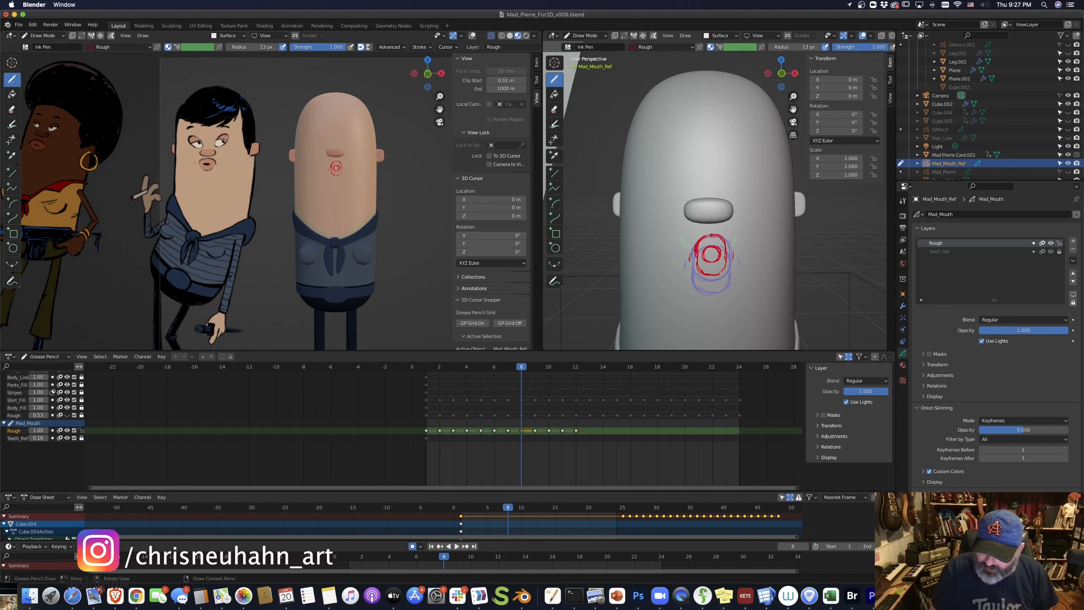
- In Edit Mode, scale the inner mouth circle on frame 8 down to about three quarters of its size
key("Tab")
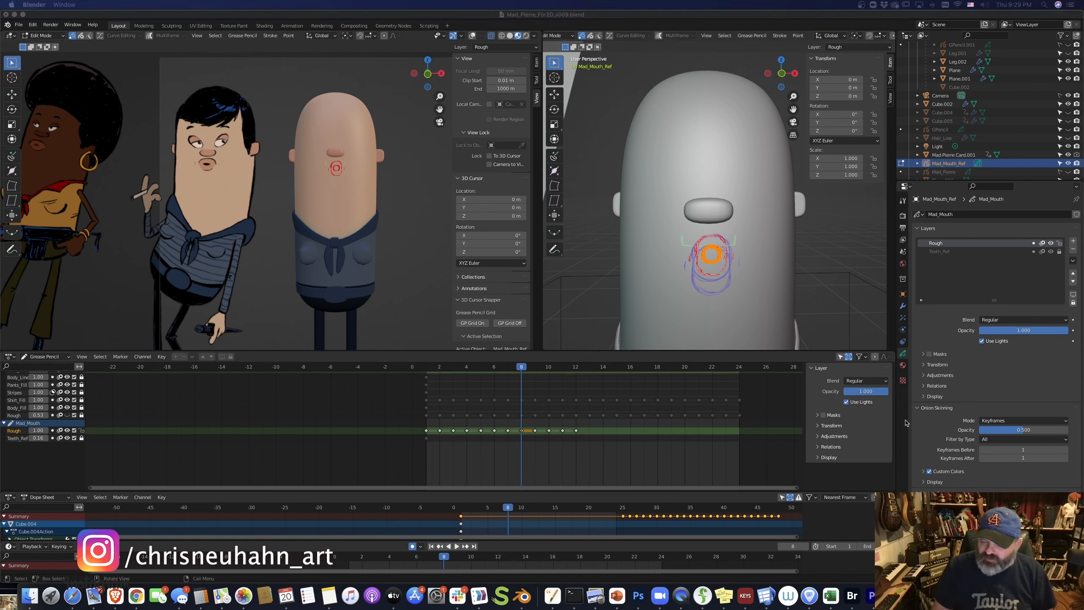
left_click(905, 422)
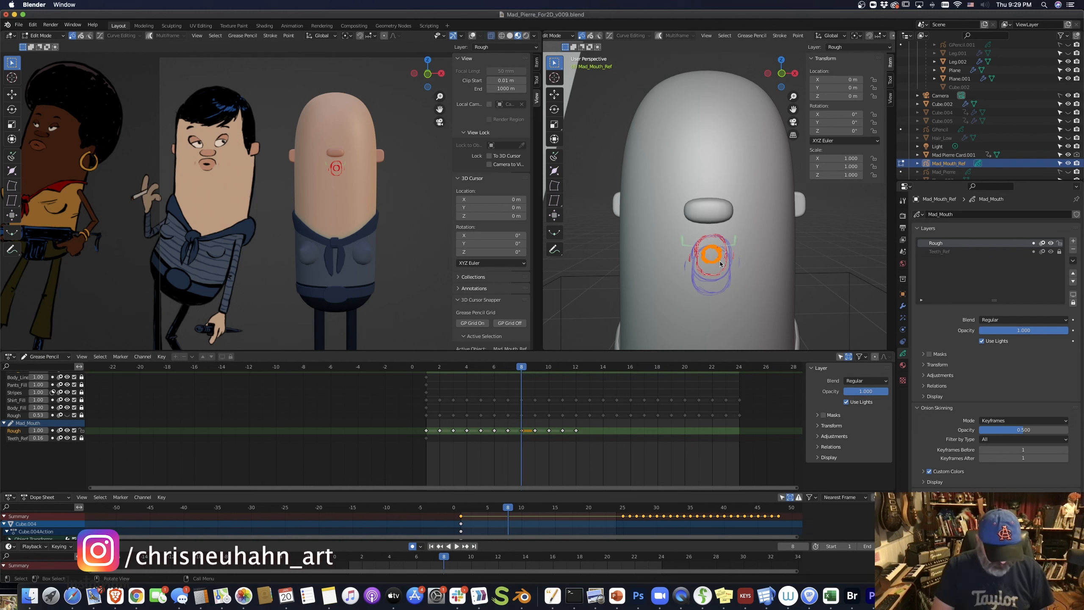
key("s")
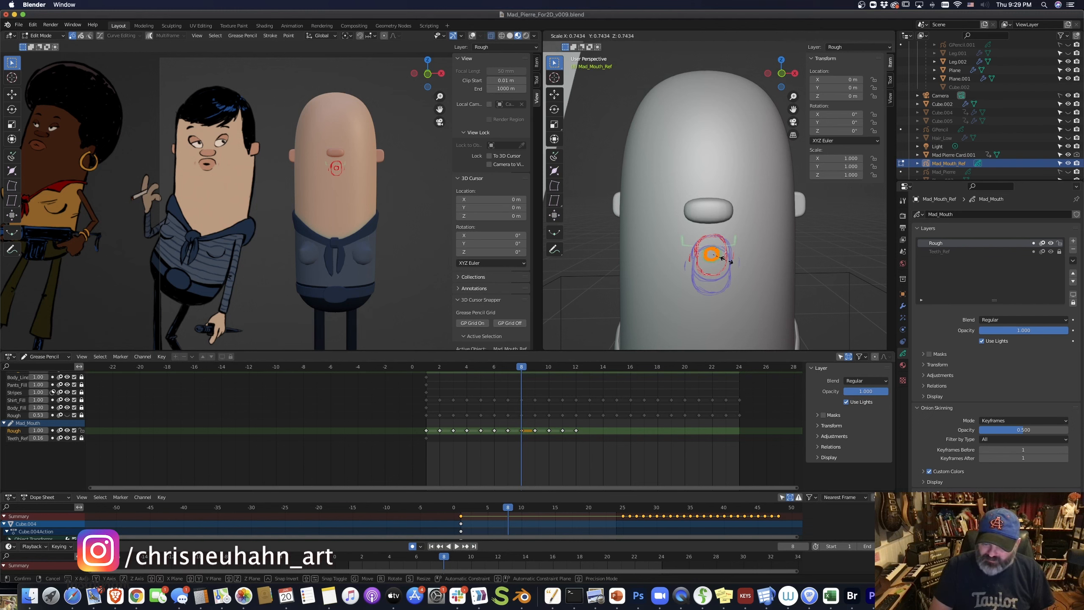
left_click(727, 263)
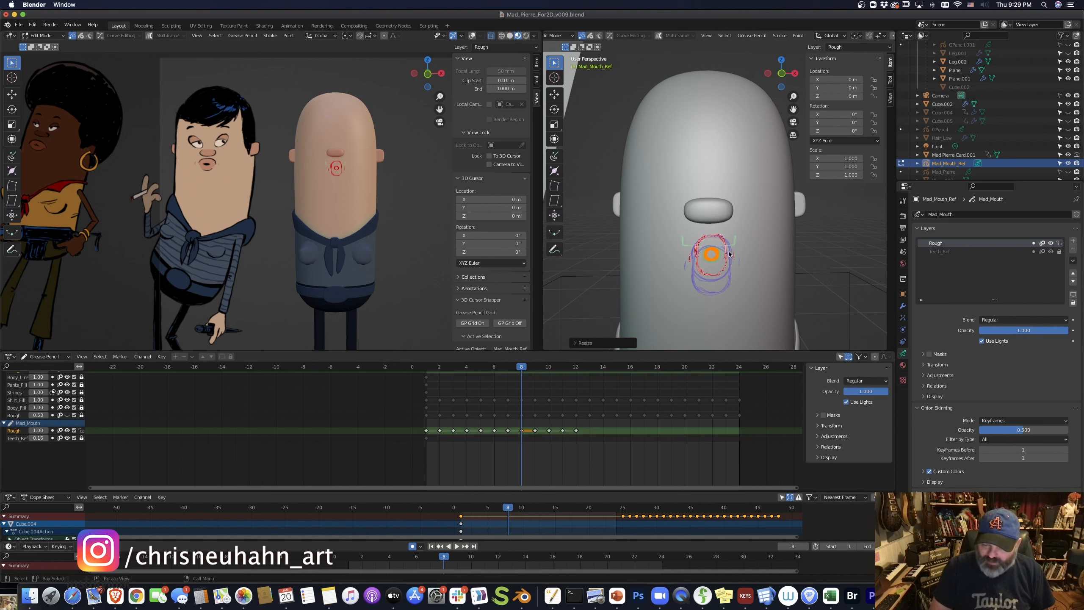
- Select the linked outer lip strokes on frame 8, scale them down around the small opening, and return to Draw Mode
left_click_drag(700, 233, 720, 277)
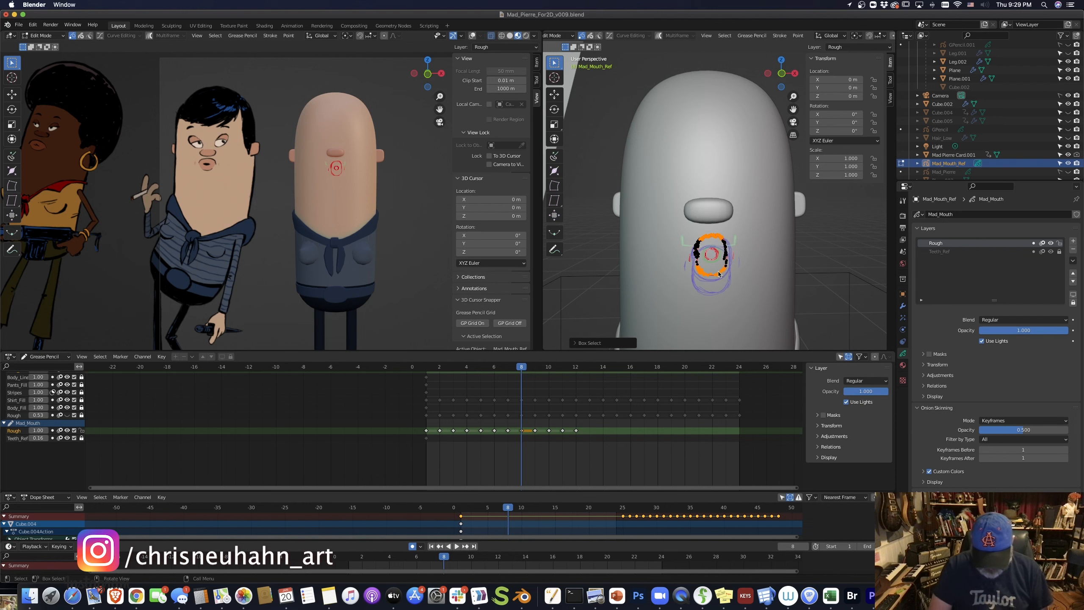
key("ctrl+l")
key("s")
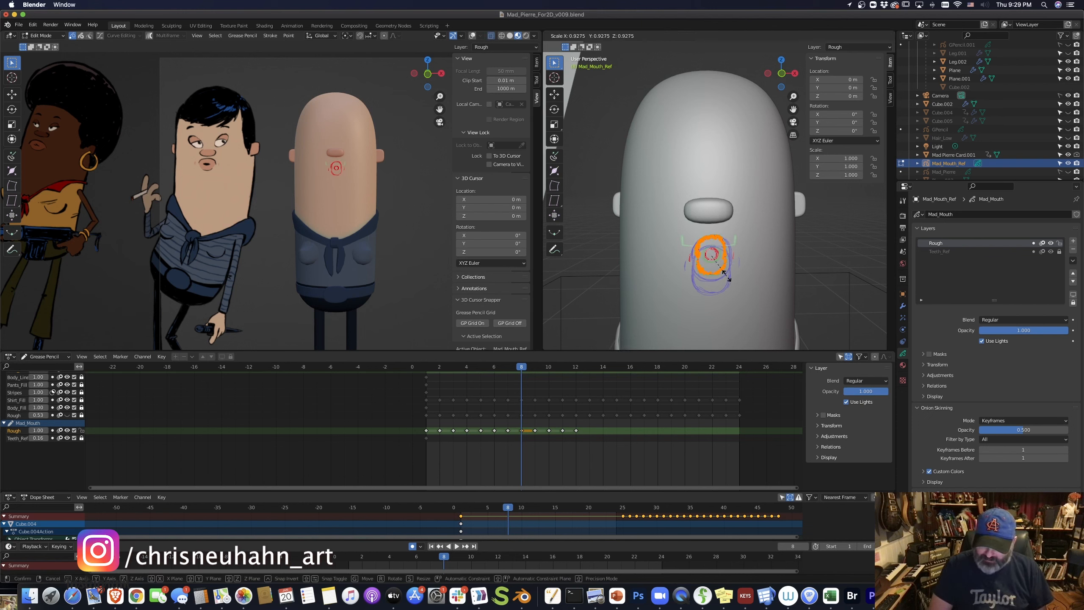
left_click(729, 280)
key("Tab")
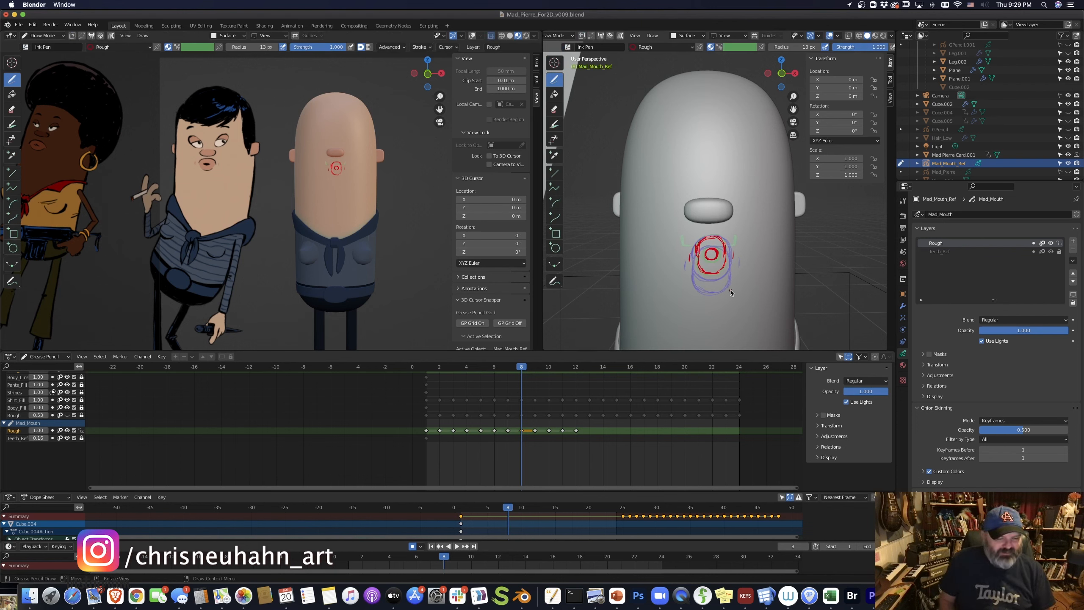
key("Tab")
key("s")
left_click(724, 278)
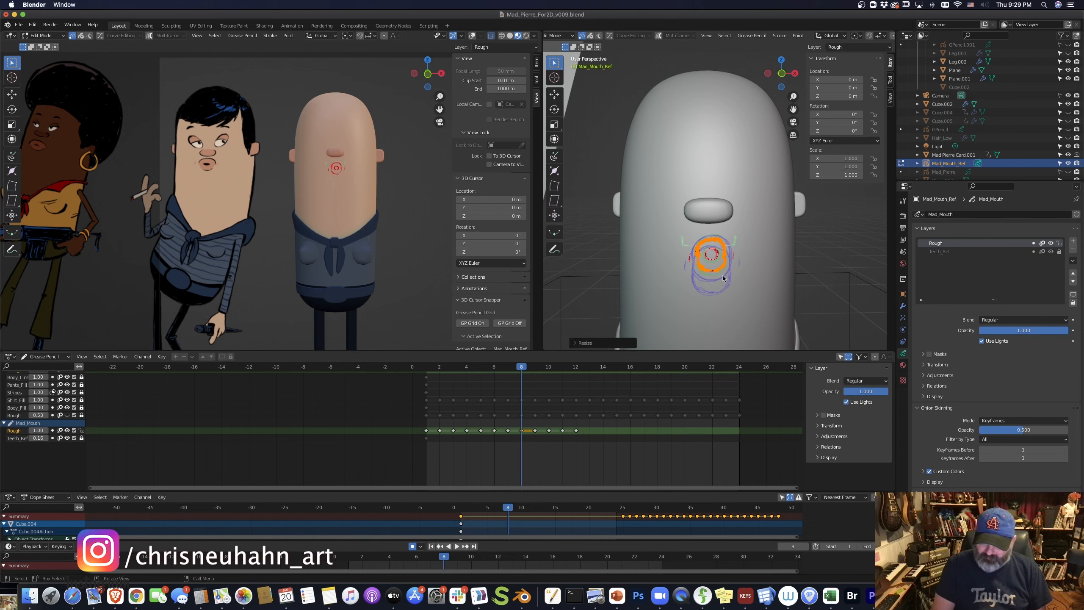
key("ctrl+Tab")
left_click(729, 237)
- Step back and forth through the neighbouring frames to compare the small round mouth on frame 8
key("Left")
key("Right")
key("Left")
key("Left")
key("Right")
key("Right")
key("Right")
key("Right")
key("Left")
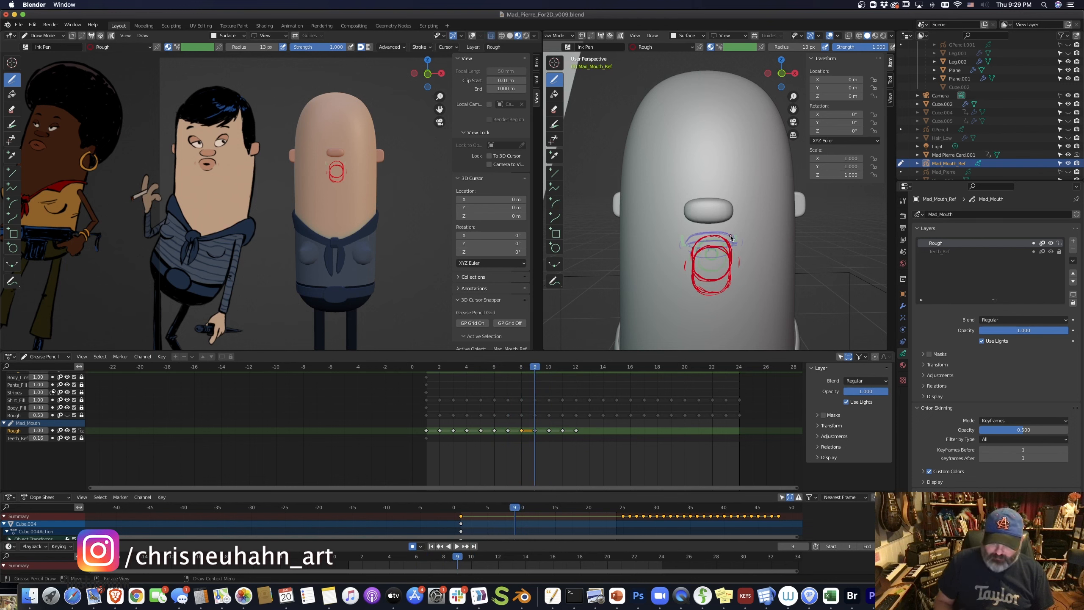
- Move the Rough layer keyframes from frame 10 onward one frame later and advance the playhead to frame 10
left_click_drag(595, 444, 546, 430)
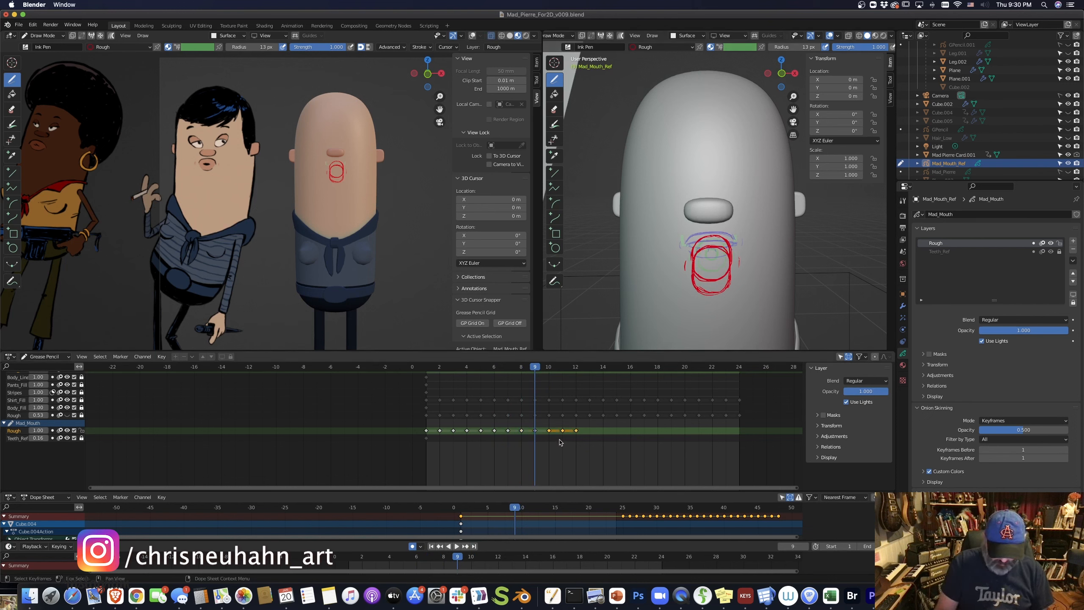
key("g")
left_click(573, 457)
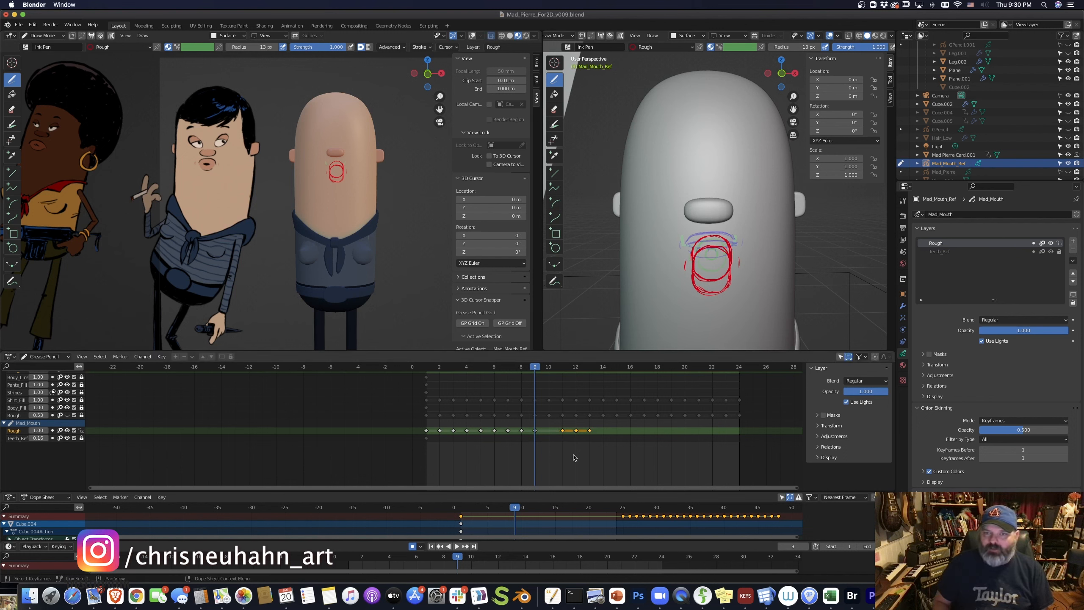
key("Right")
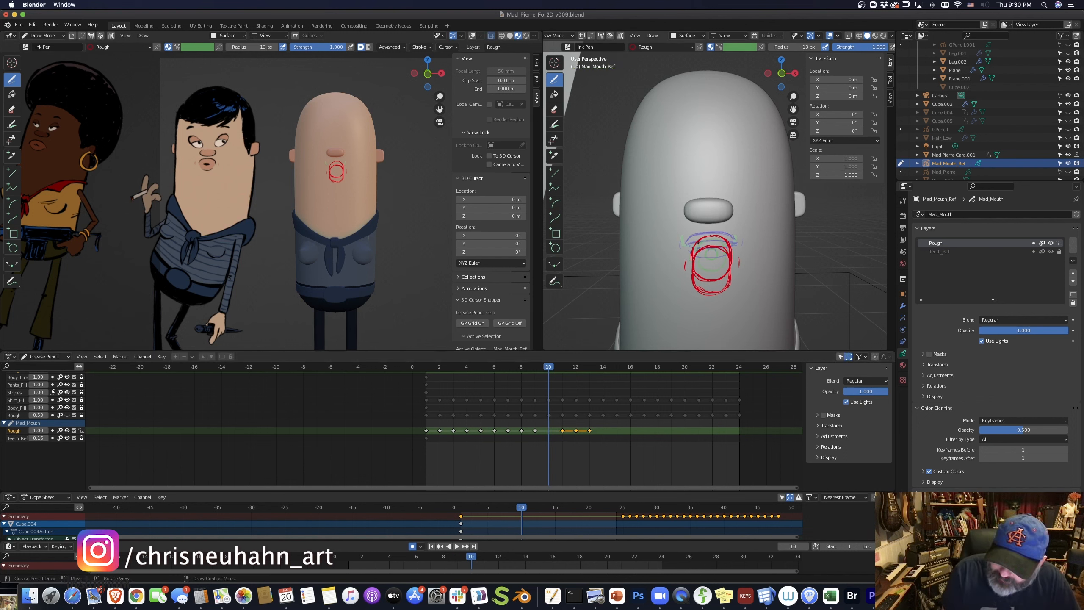
- Draw a large, wide-open oval mouth on frame 10, refine its outline in Sculpt Mode, and return to Draw Mode
mouse_move(722, 241)
left_mouse_down()
mouse_move(713, 239)
mouse_move(739, 300)
mouse_move(695, 297)
left_mouse_up()
key("ctrl+Tab")
left_click(745, 304)
left_click_drag(687, 275, 680, 272)
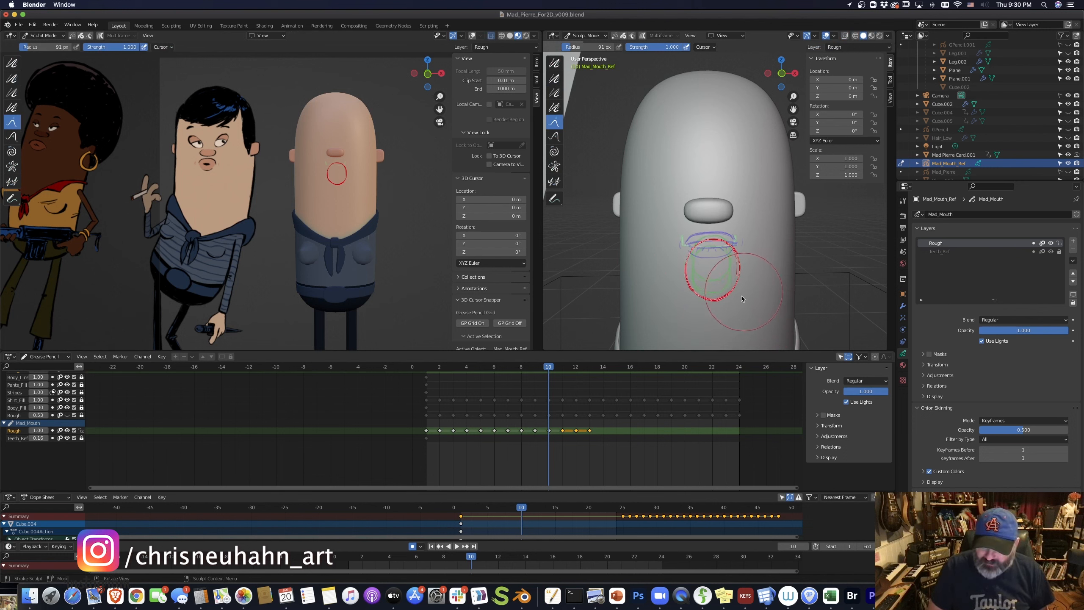
mouse_move(755, 245)
left_mouse_down()
mouse_move(725, 248)
mouse_move(714, 305)
left_mouse_up()
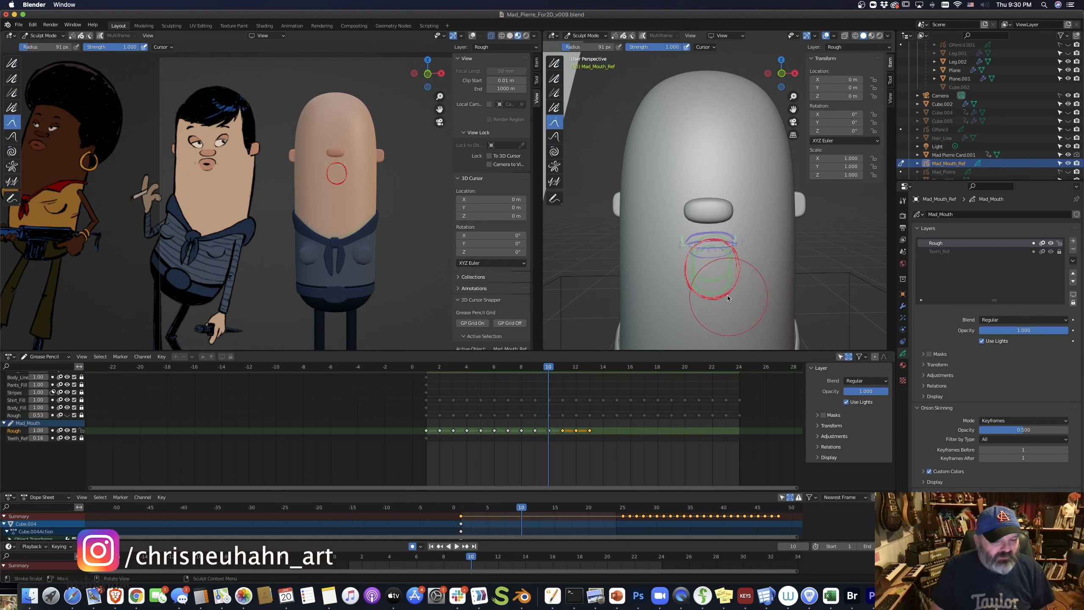
mouse_move(709, 264)
left_mouse_down()
mouse_move(704, 277)
mouse_move(704, 260)
mouse_move(734, 267)
mouse_move(706, 285)
mouse_move(697, 263)
mouse_move(732, 263)
left_mouse_up()
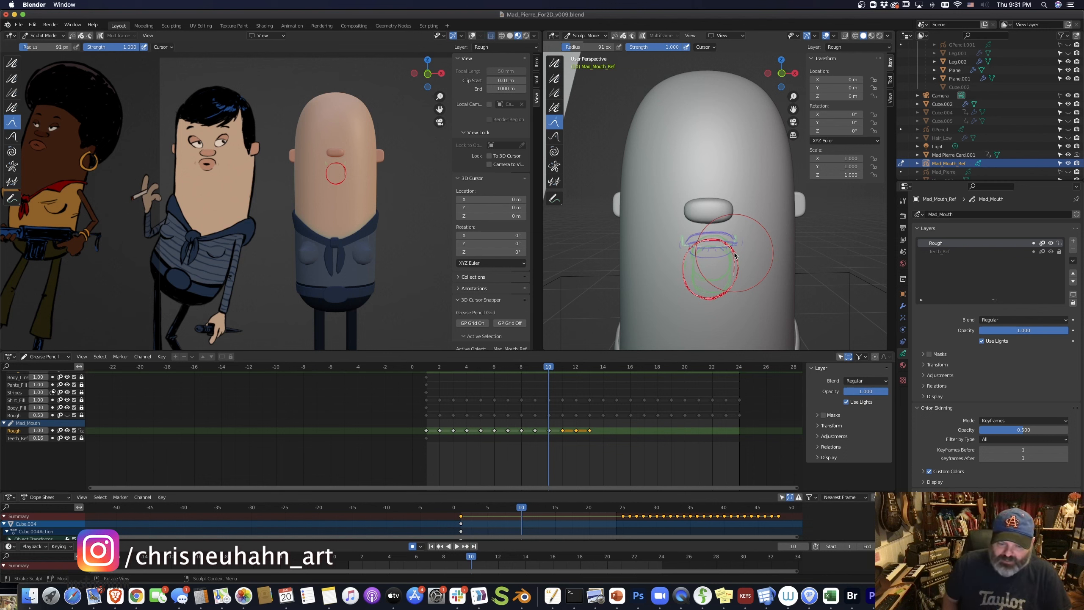
key("ctrl+Tab")
- Step through frames 8 to 14 to compare the open oval mouth with the drawings around it
key("Left")
key("Left")
key("Right")
key("Right")
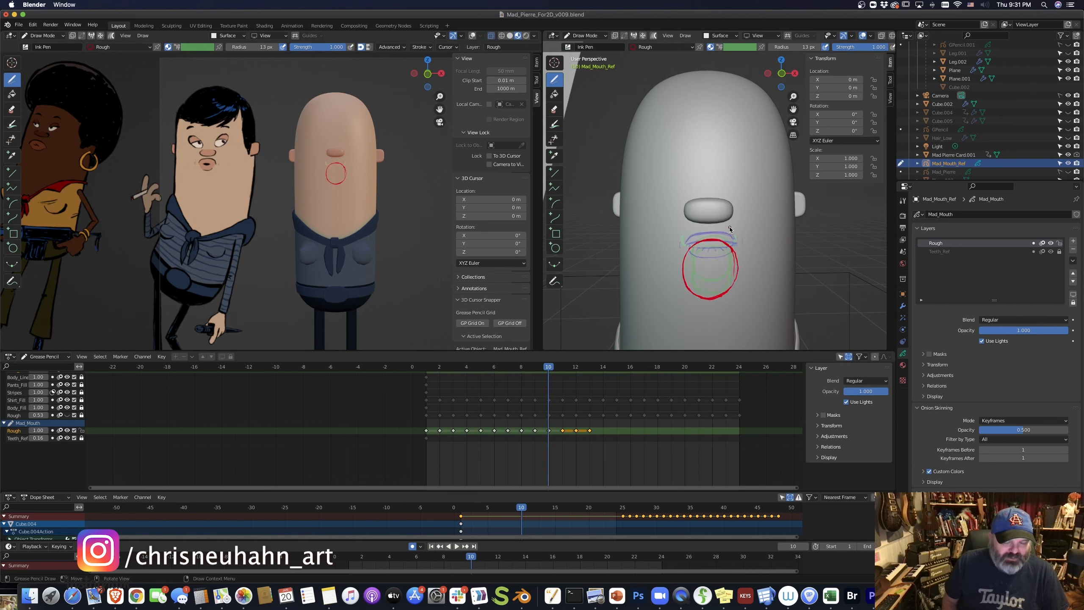
key("Right")
key("Right")
key("Right")
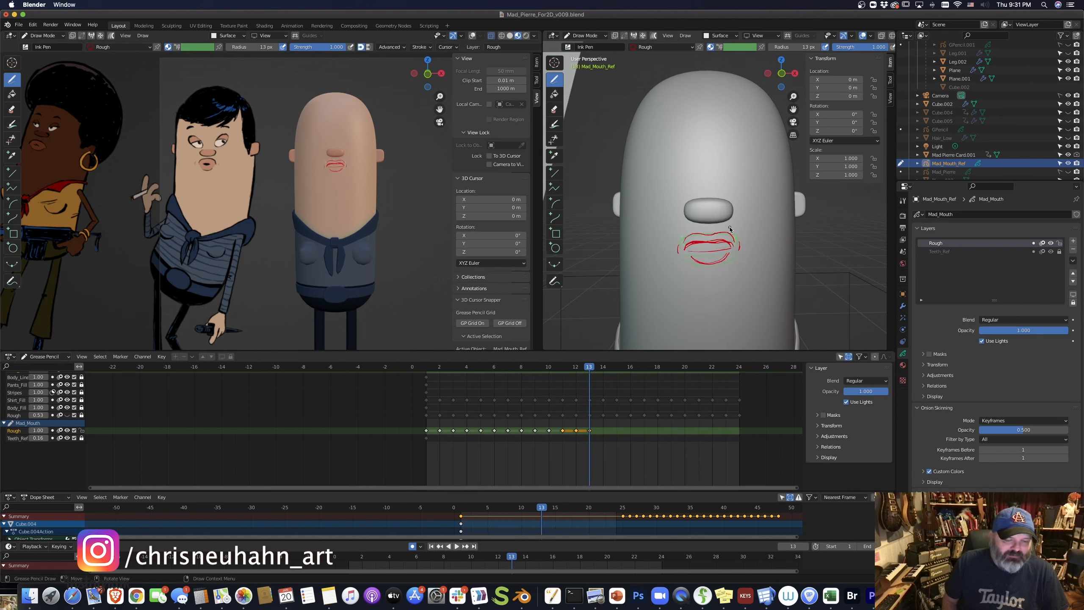
key("Left")
key("Left")
key("Left")
key("Right")
key("Right")
key("Right")
key("Right")
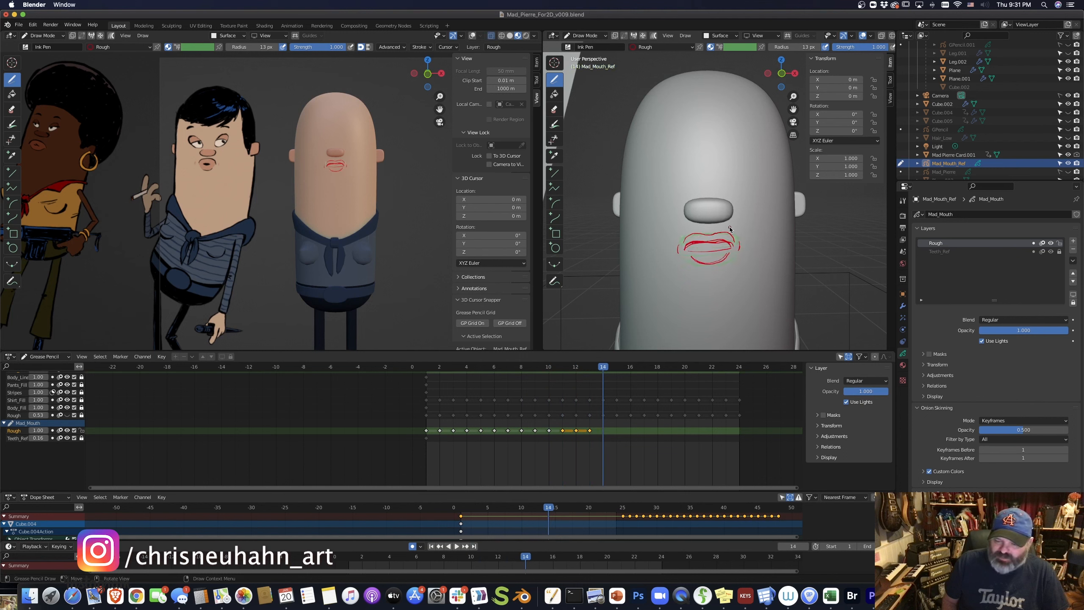
- Return to frame 10 and draw upper and lower lip lines around the large oval mouth
key("Left")
key("Left")
key("Left")
key("Left")
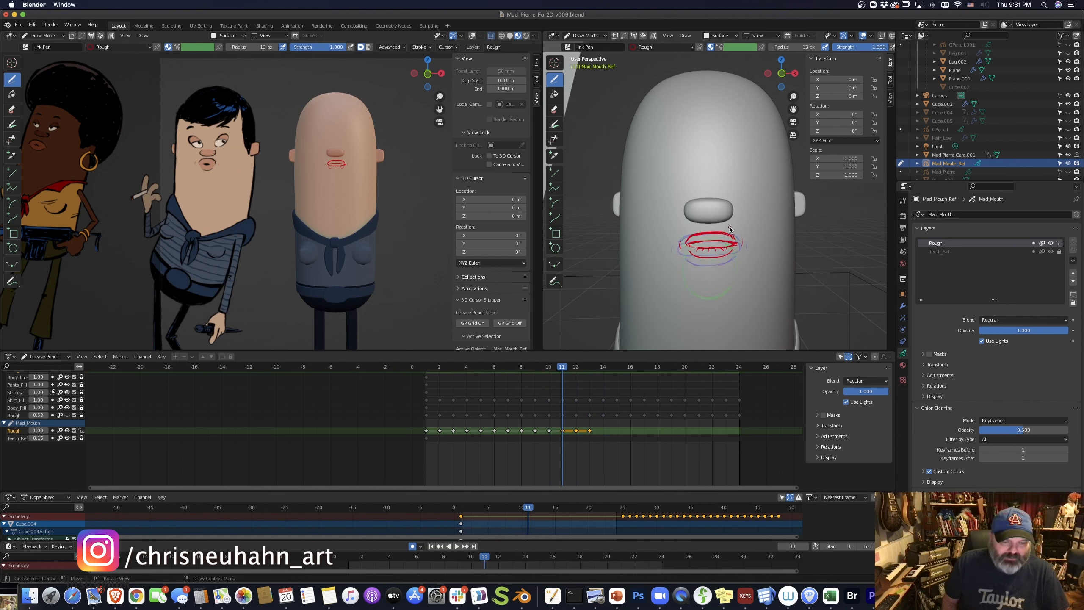
left_click_drag(687, 247, 735, 243)
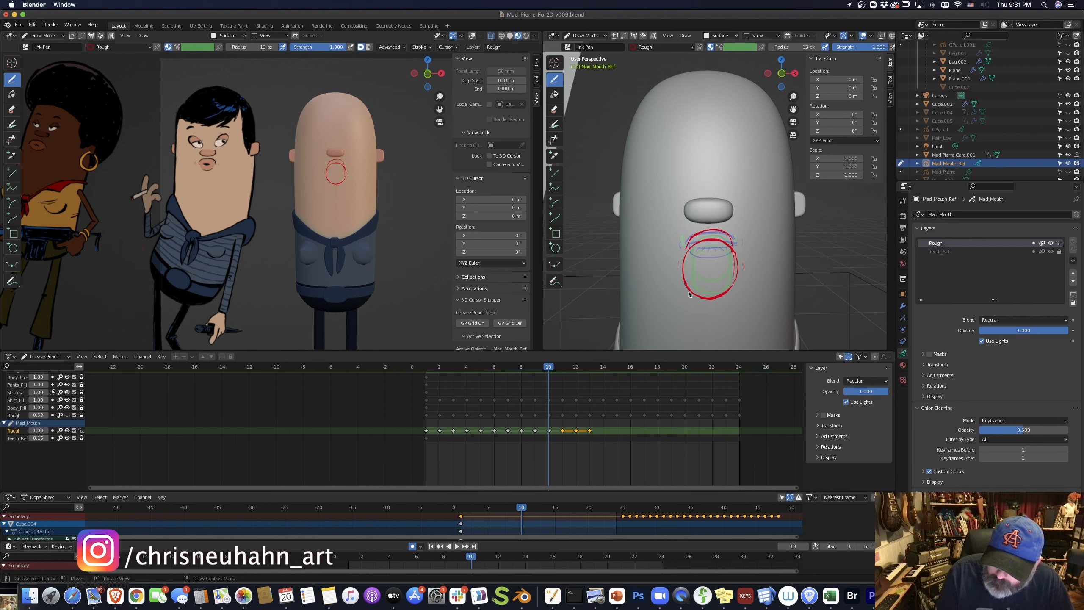
mouse_move(689, 294)
left_mouse_down()
mouse_move(701, 308)
mouse_move(733, 296)
left_mouse_up()
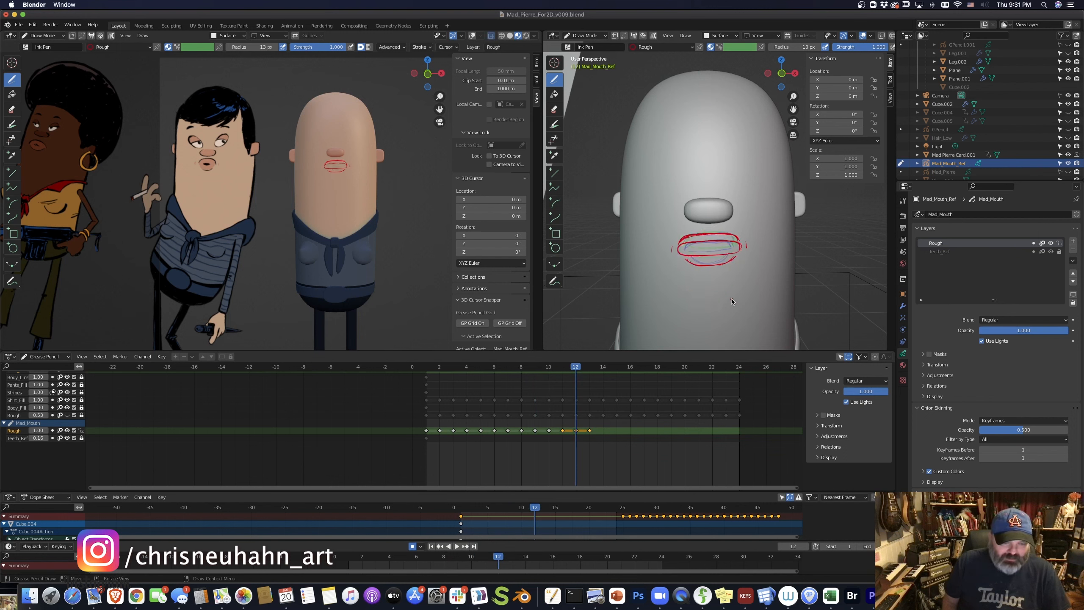
- Move the keyframe on frame 13 to frame 15 and set the playhead to frame 13
key("Right")
left_click(590, 431)
key("g")
left_click(630, 453)
left_click_drag(577, 367, 589, 367)
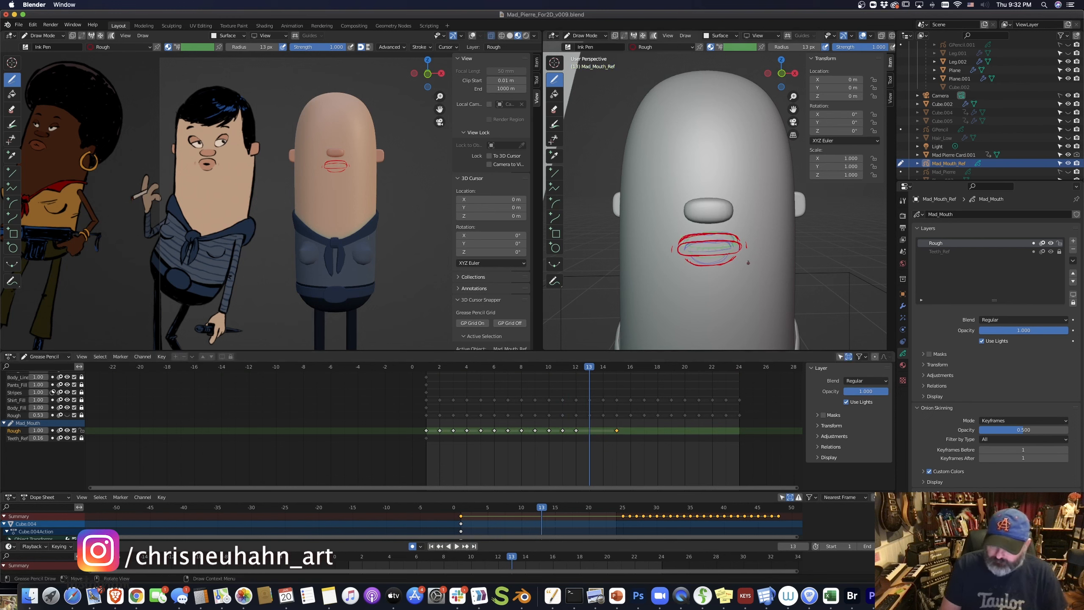
- In Sculpt Mode, pull both mouth corners outward on frame 13 to make a wider variation of the flat mouth
key("ctrl+Tab")
left_click(749, 314)
left_click_drag(741, 250, 755, 250)
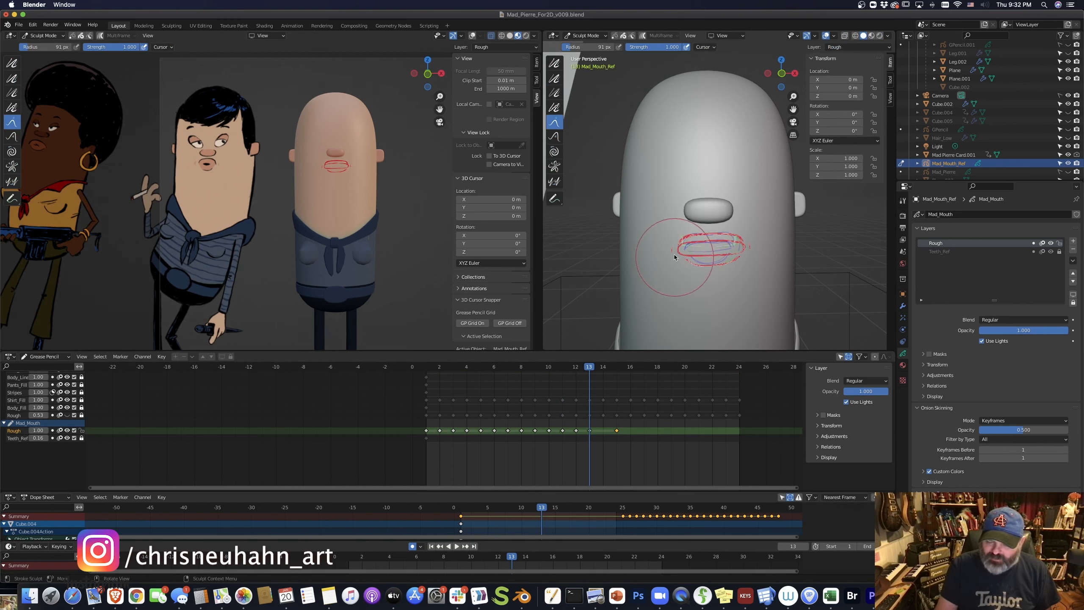
left_click_drag(676, 255, 670, 252)
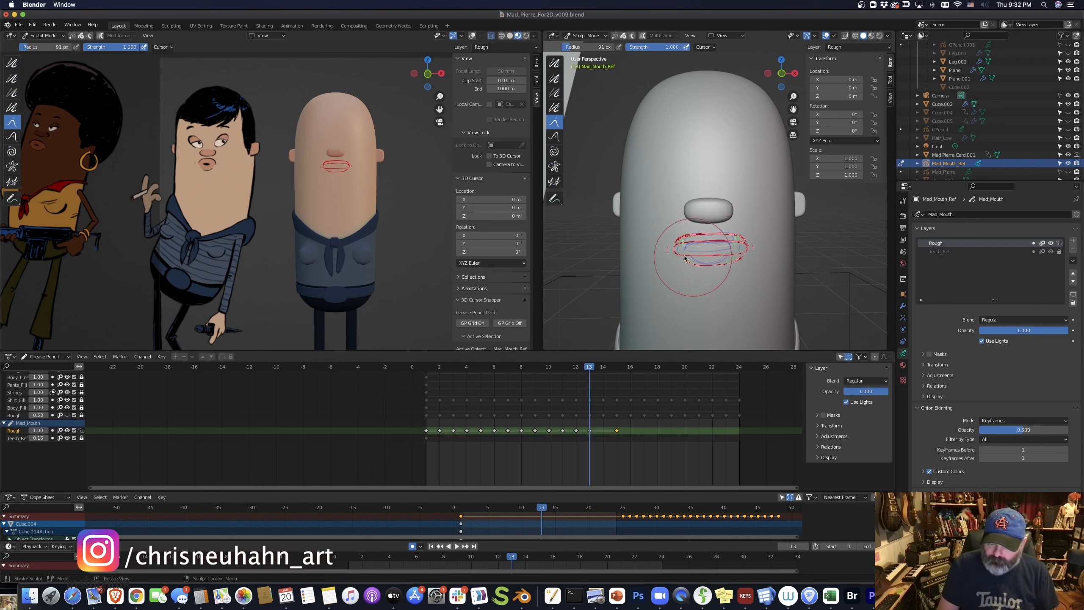
- Step back from frame 13 through the earlier mouth drawings to review how the shapes progress
key("Right")
key("Left")
key("Left")
key("Left")
key("Left")
key("Left")
key("Left")
key("Left")
key("Left")
key("Left")
key("Left")
key("Left")
key("Left")
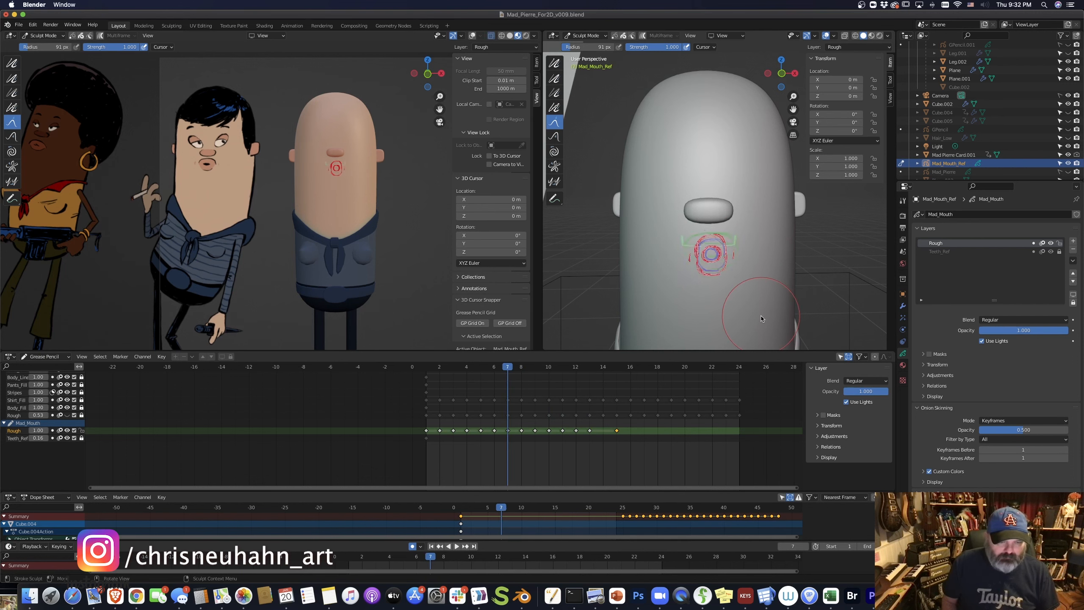
- Move the last mouth keyframe from frame 15 to frame 14 so it directly follows frame 13
key("Right")
key("Right")
key("Right")
key("Right")
key("Right")
key("Right")
key("Right")
key("Right")
key("Right")
key("Right")
key("Right")
key("g")
left_click(609, 444)
- Step back and forth through frames 1 to 14 to review the complete set of mouth drawings
key("Left")
key("Left")
key("Left")
key("Left")
key("Left")
key("Left")
key("Left")
key("Left")
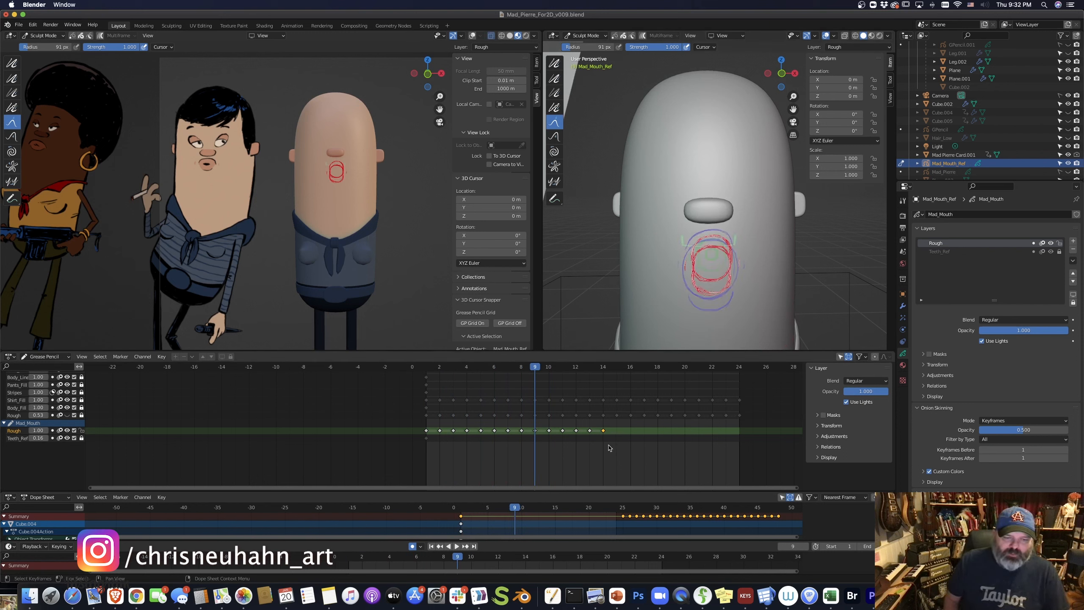
key("Left")
key("Left")
key("Left")
key("Left")
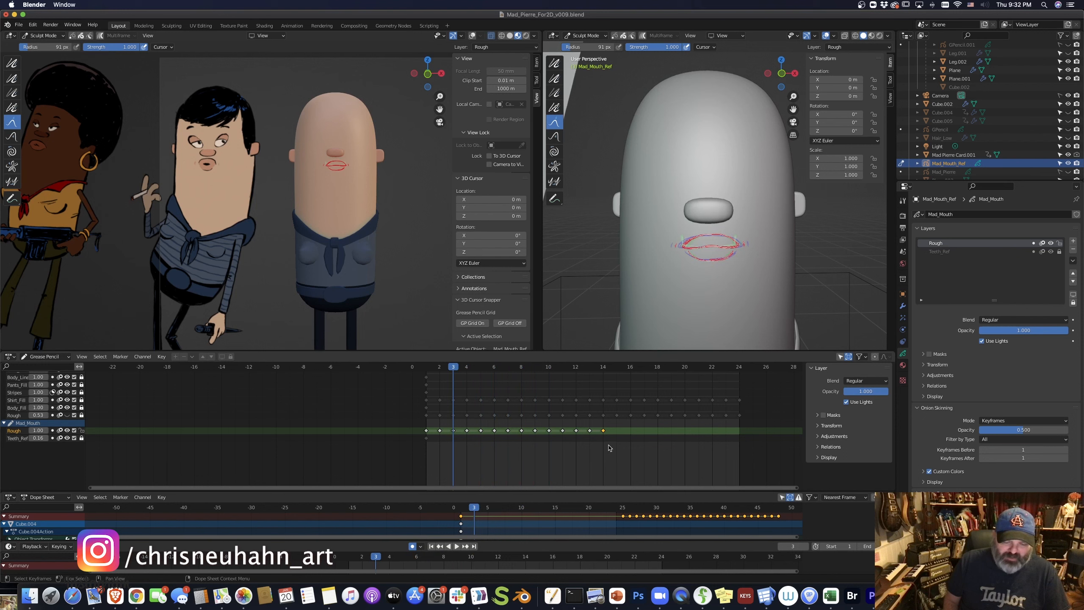
key("Right")
key("Right")
key("Right")
key("Right")
key("Right")
key("Right")
key("Right")
key("Right")
key("Right")
key("Right")
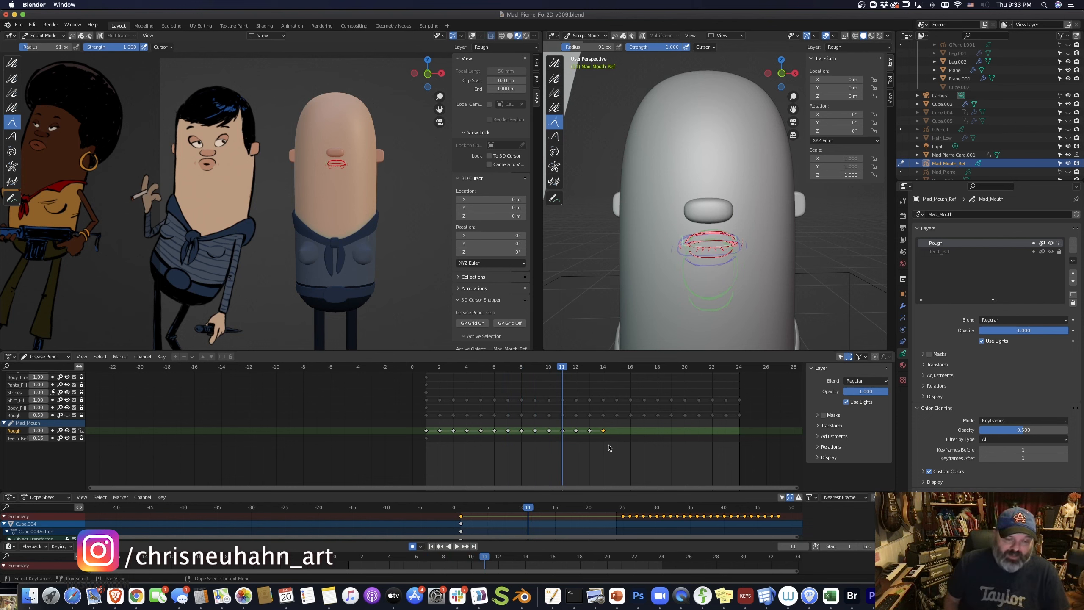
key("Left")
key("Left")
key("Left")
key("Left")
key("Left")
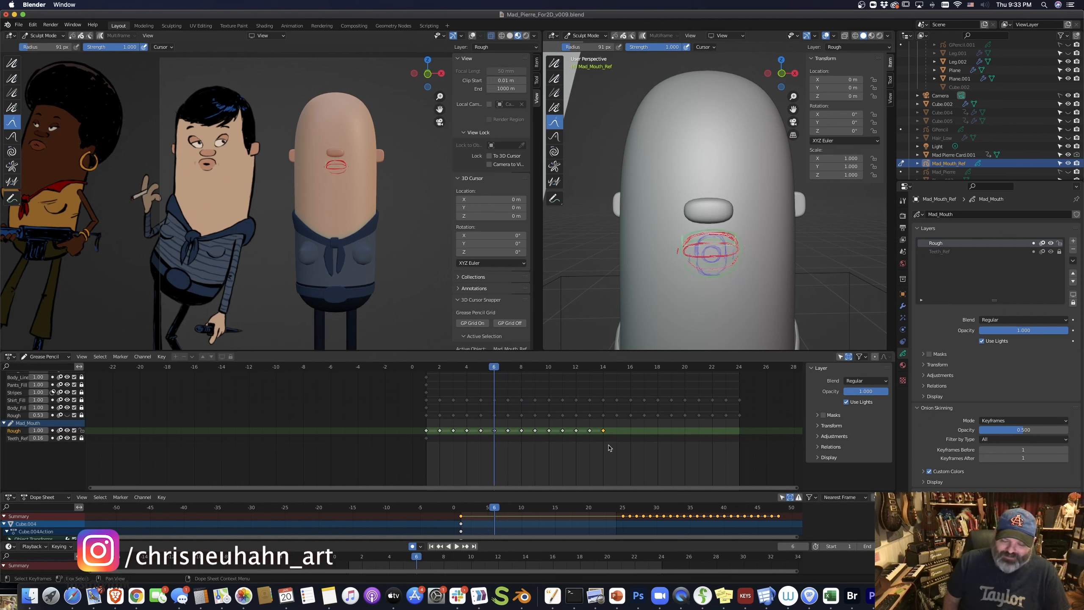
key("Left")
key("Left")
key("Left")
key("Left")
key("Left")
key("Right")
key("Right")
key("Right")
key("Right")
key("Right")
key("Right")
key("Right")
key("Right")
key("Right")
key("Right")
key("Right")
key("Right")
key("Right")
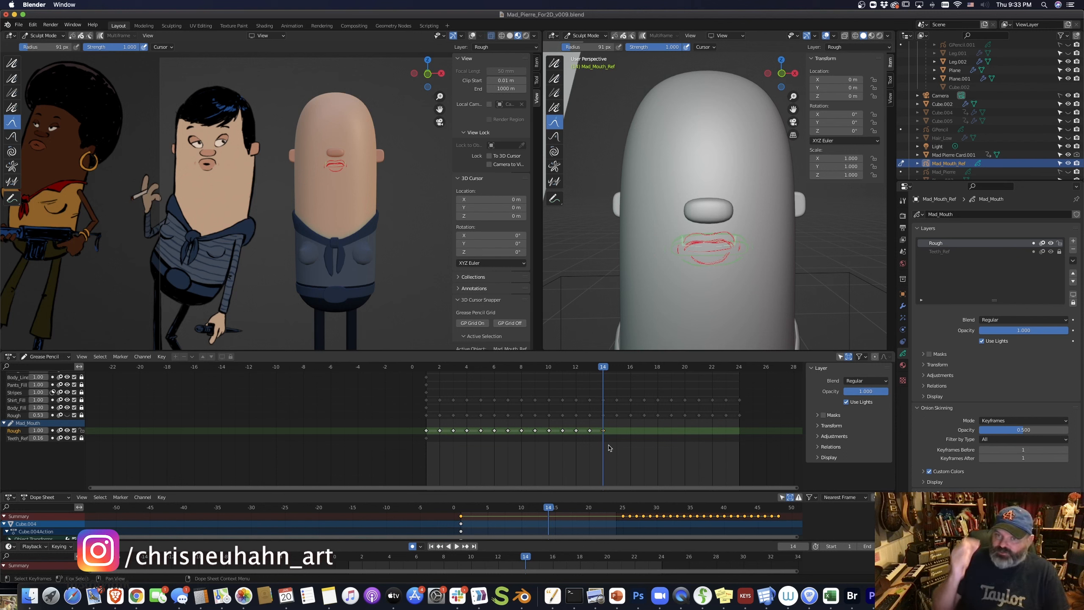
- Step between frames 4 and 10 to compare the closed mouth with the open mouth shapes
key("Left")
key("Left")
key("Left")
key("Left")
key("Left")
key("Left")
key("Left")
key("Left")
key("Left")
key("Left")
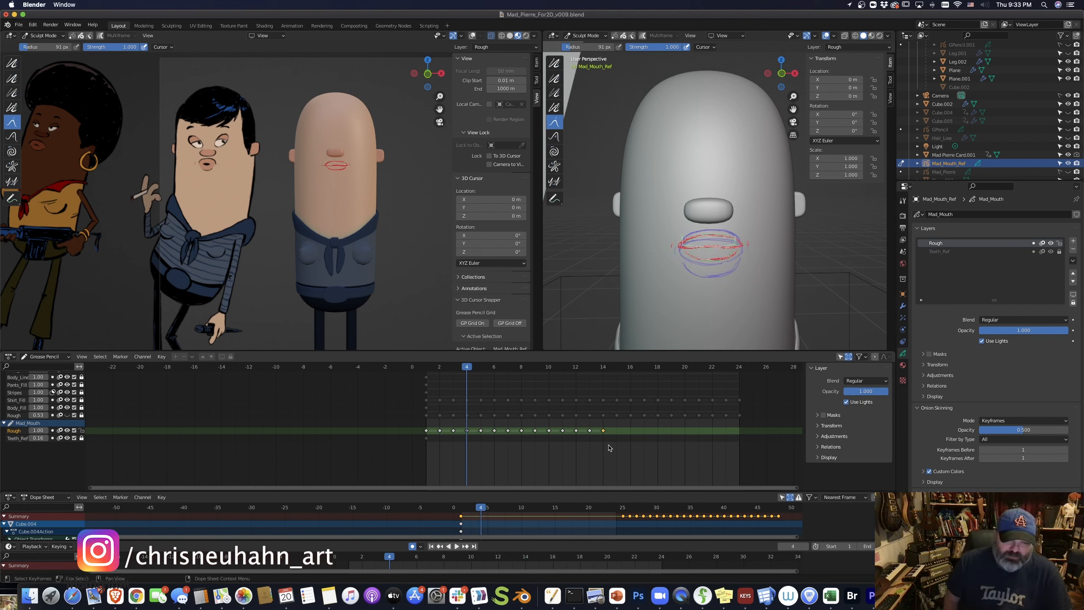
key("Right")
key("Right")
key("Right")
key("Right")
key("Right")
key("Right")
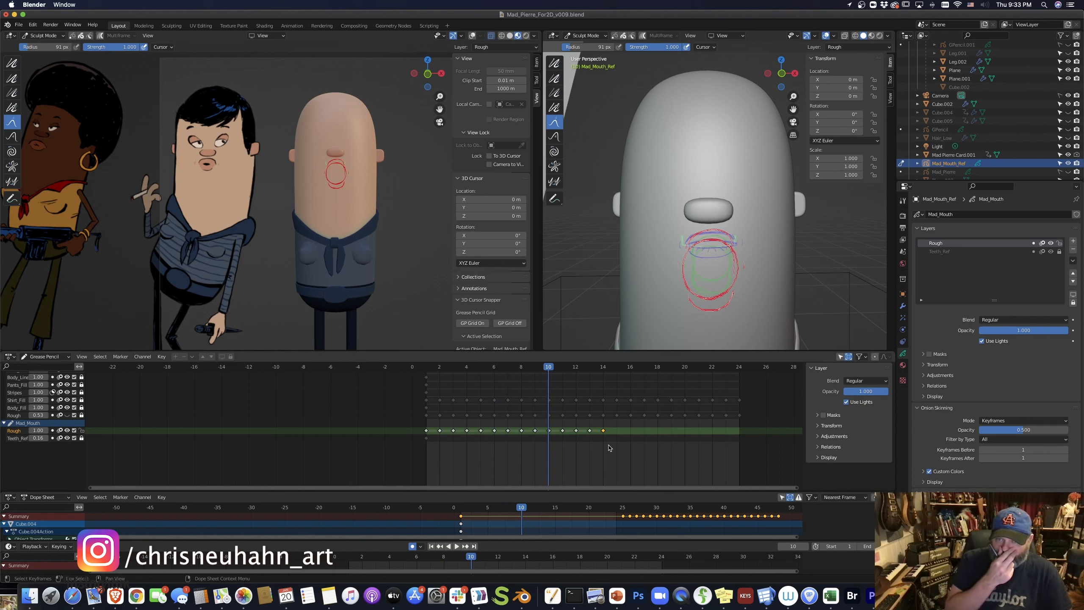
key("Left")
key("Left")
key("Left")
key("Left")
key("Left")
key("Left")
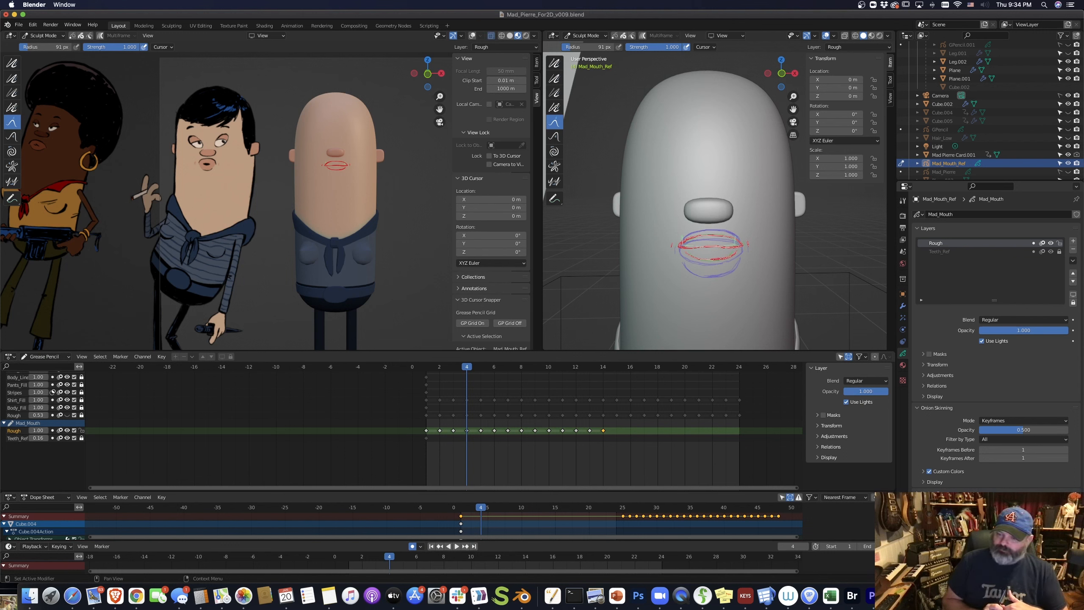
- Rename the Rough layer of the mouth object as Neu_Rough
double_click(940, 243)
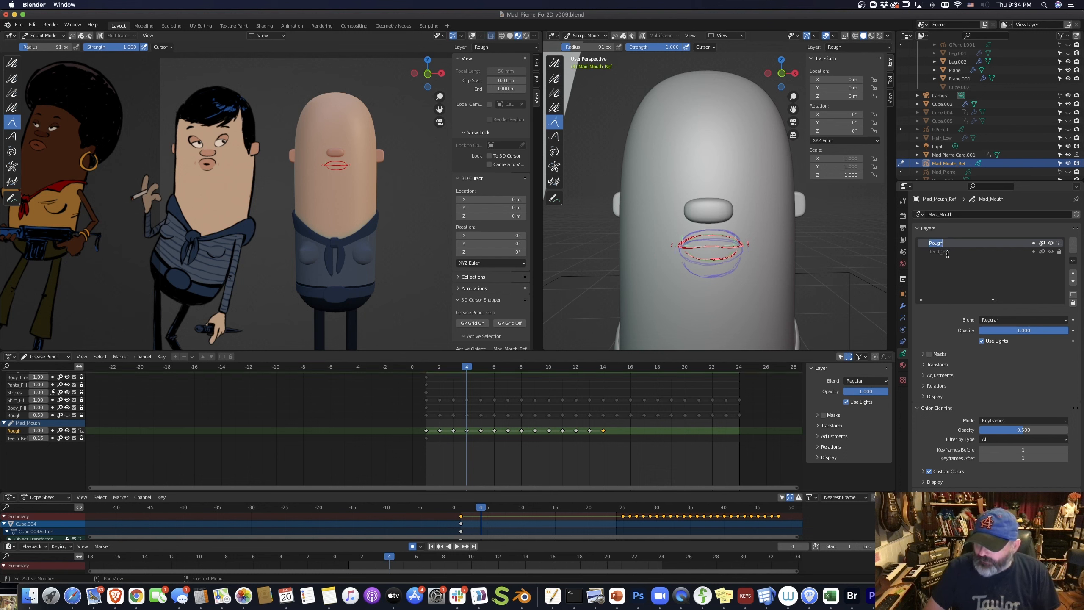
left_click(944, 243)
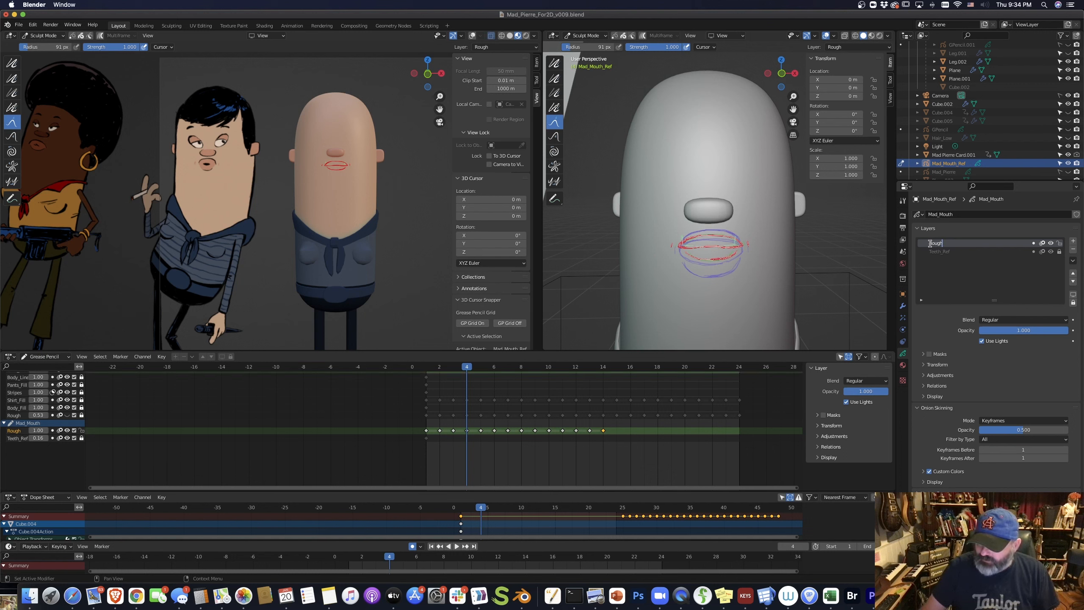
type("N")
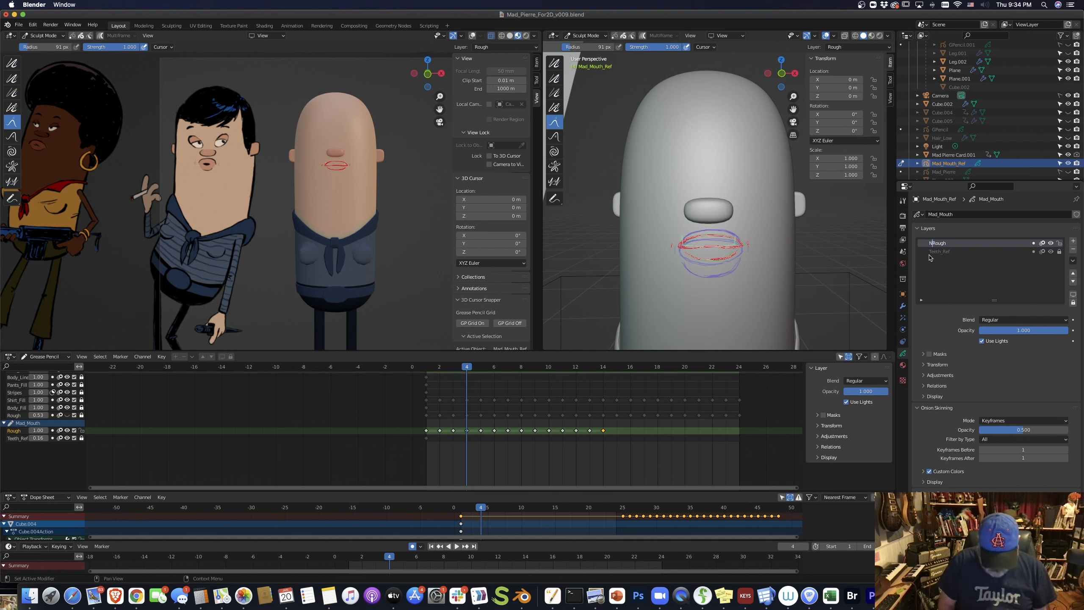
type("eu")
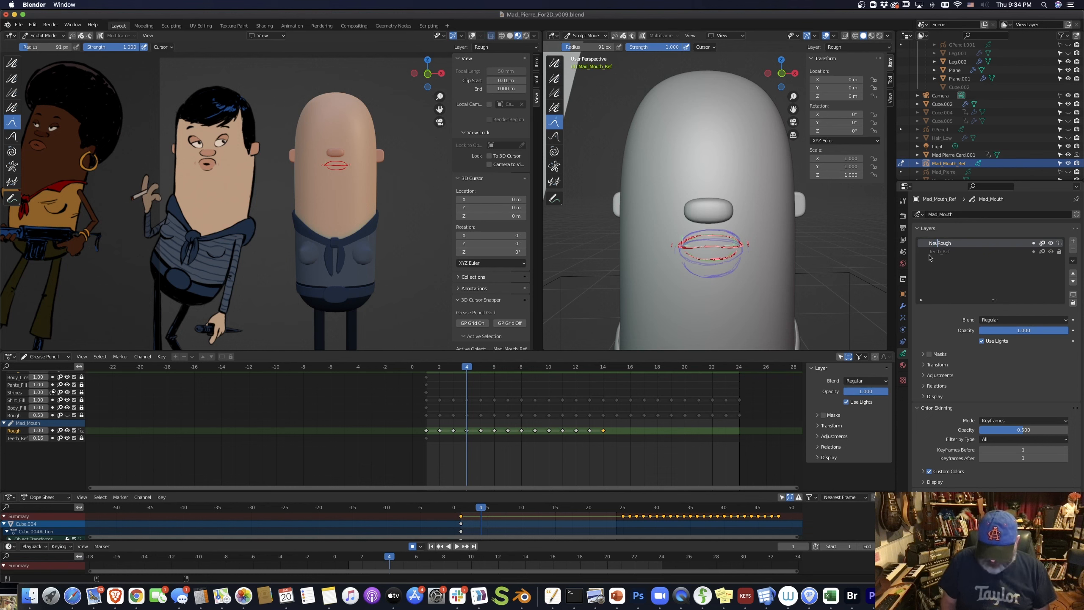
type("_")
key("Return")
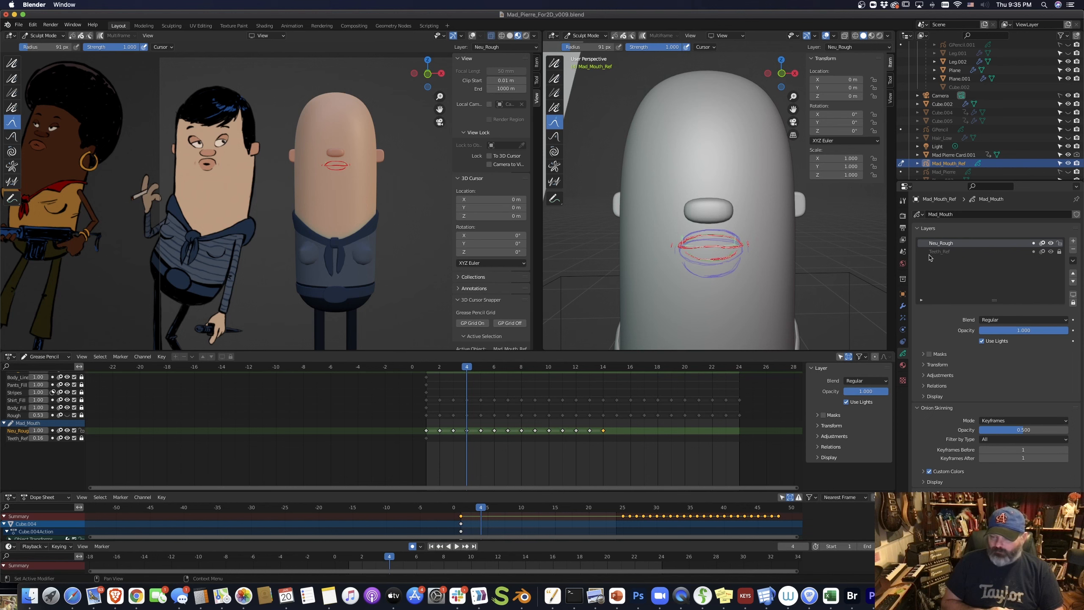
- Add a new grease pencil layer named Smile_Rough to the mouth object and return to frame 1
left_click(1073, 241)
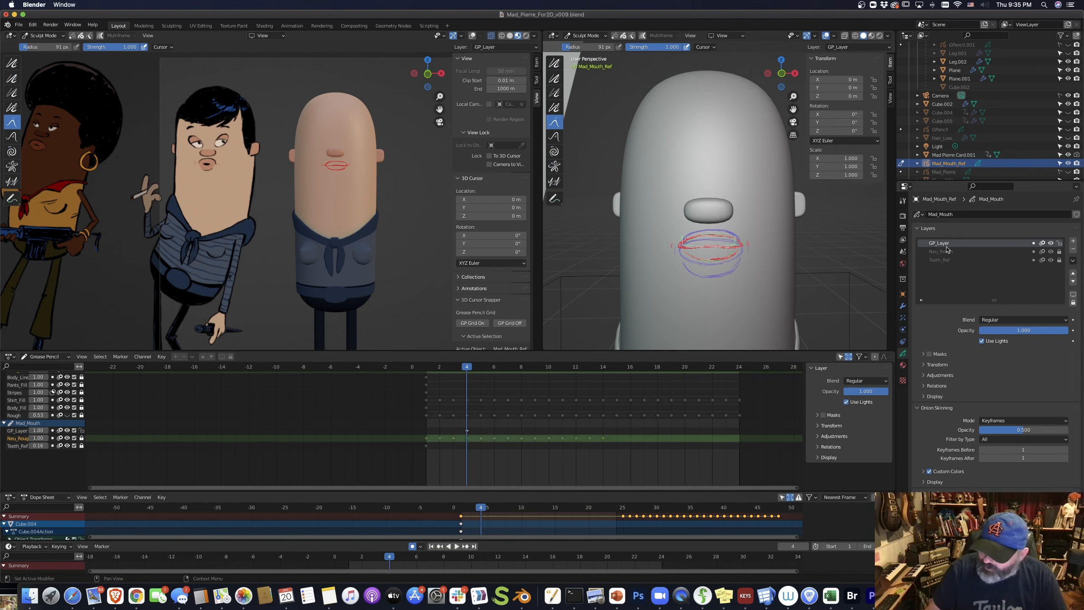
double_click(945, 246)
type("Smile")
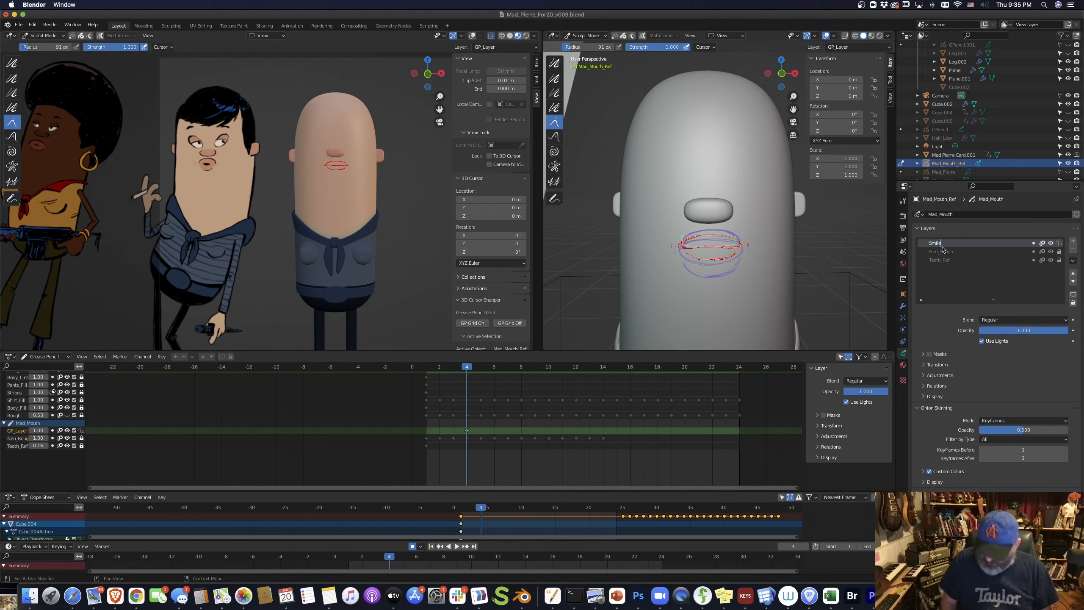
type("_Rough")
key("Return")
key("shift+Left")
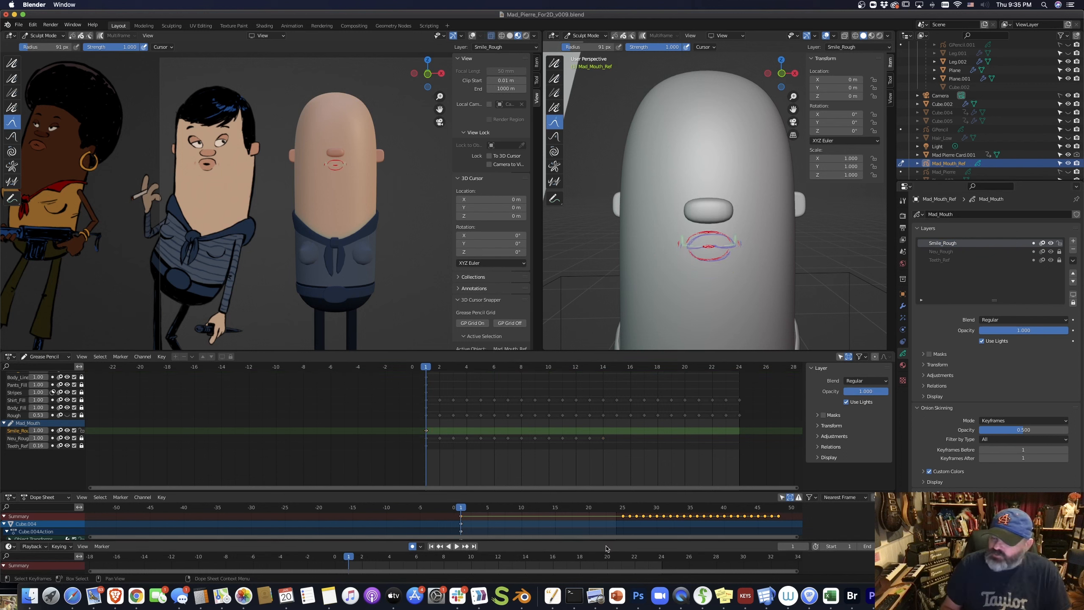
- Hide the Teeth_Ref layer and dim Neu_Rough to 0.315 opacity with its lights and onion skinning turned off
left_click(1050, 260)
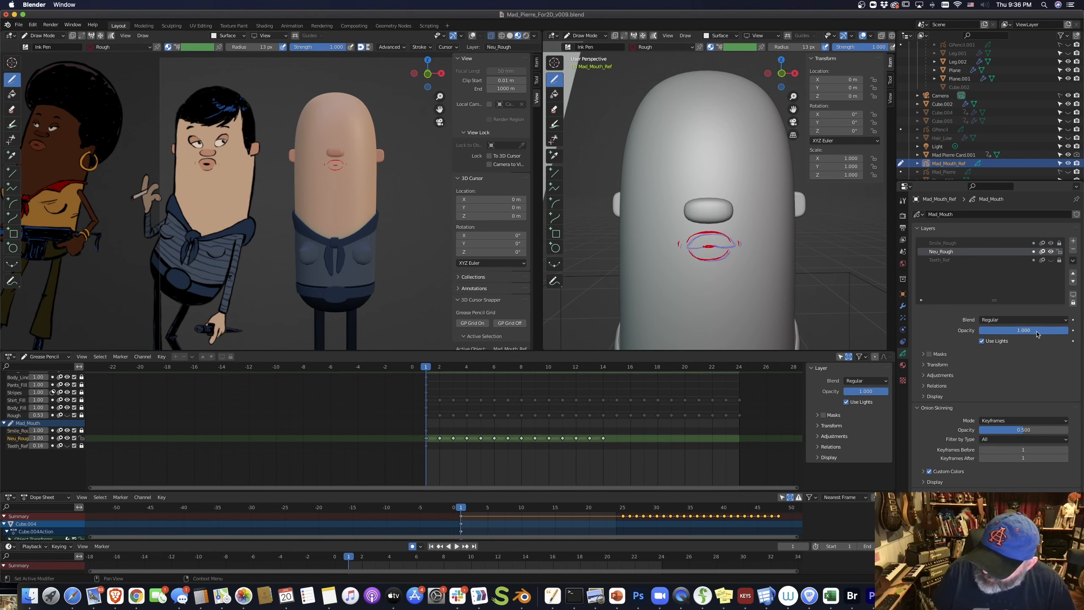
left_click(981, 341)
left_click_drag(1034, 331, 991, 341)
left_click(1050, 251)
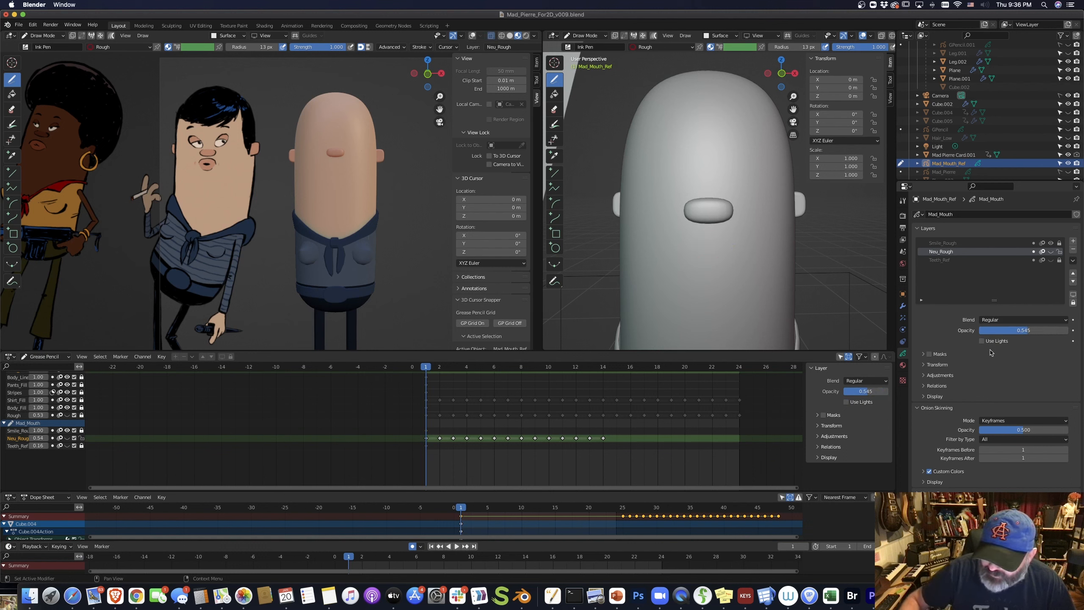
left_click(1051, 252)
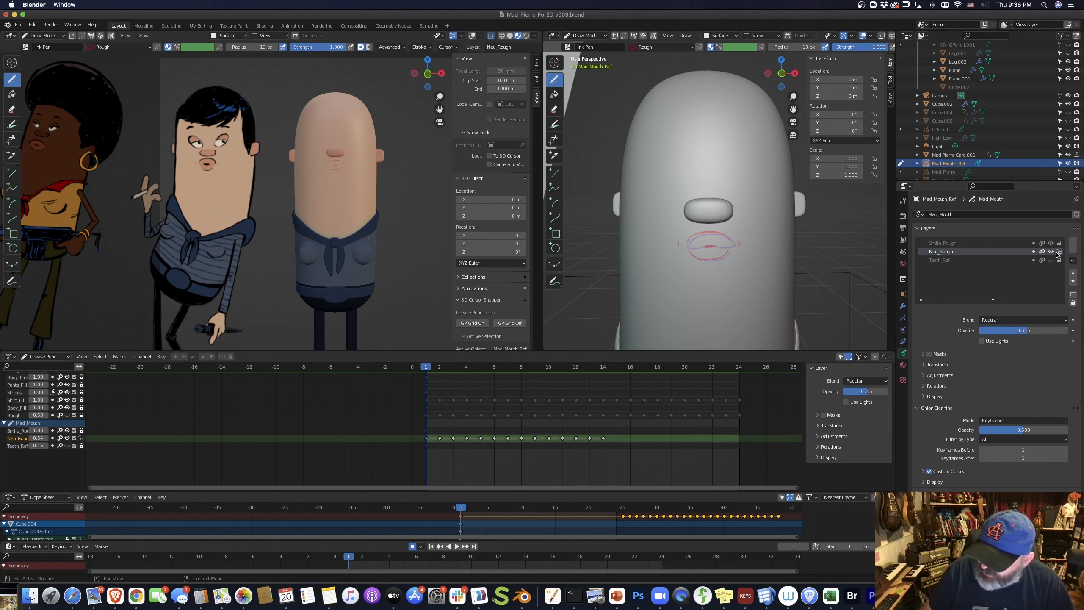
left_click(1042, 251)
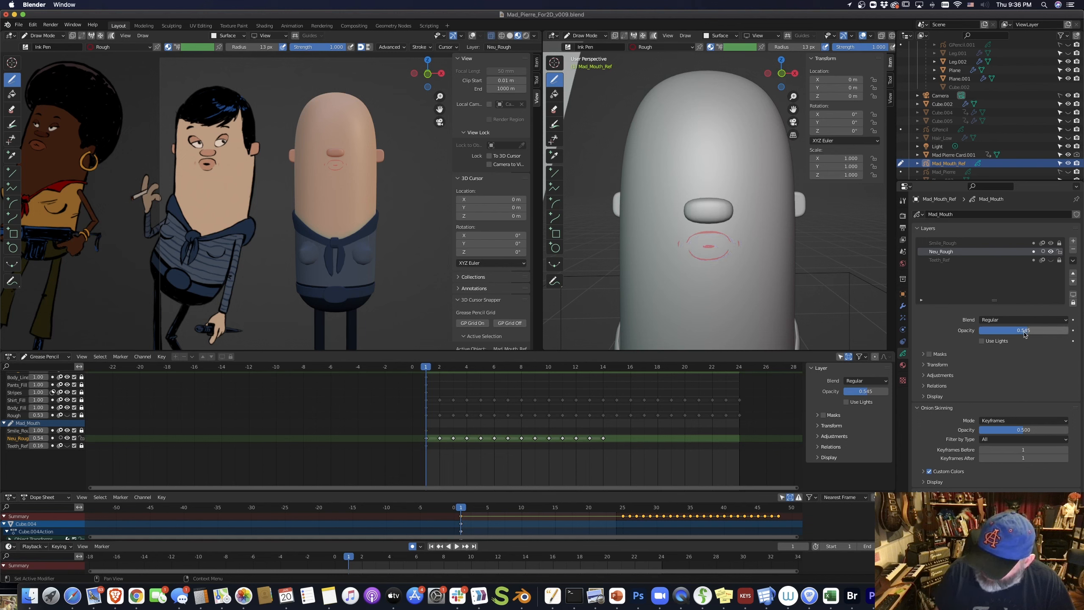
left_click_drag(1017, 331, 995, 333)
- Delete the trial keyframes from the Smile_Rough layer and remove that layer
left_click(949, 243)
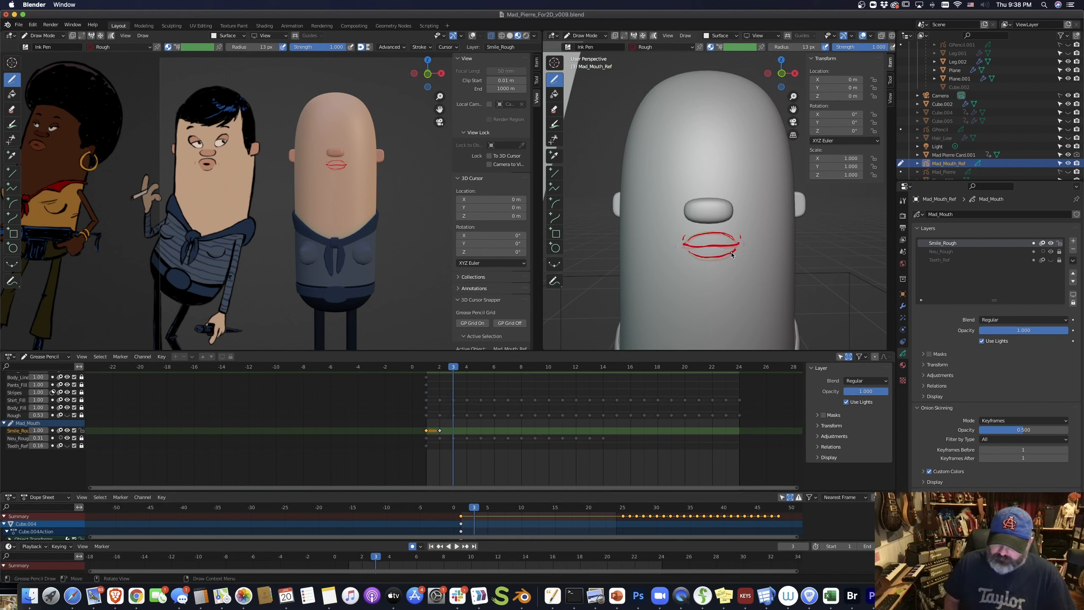
left_click_drag(682, 247, 730, 255)
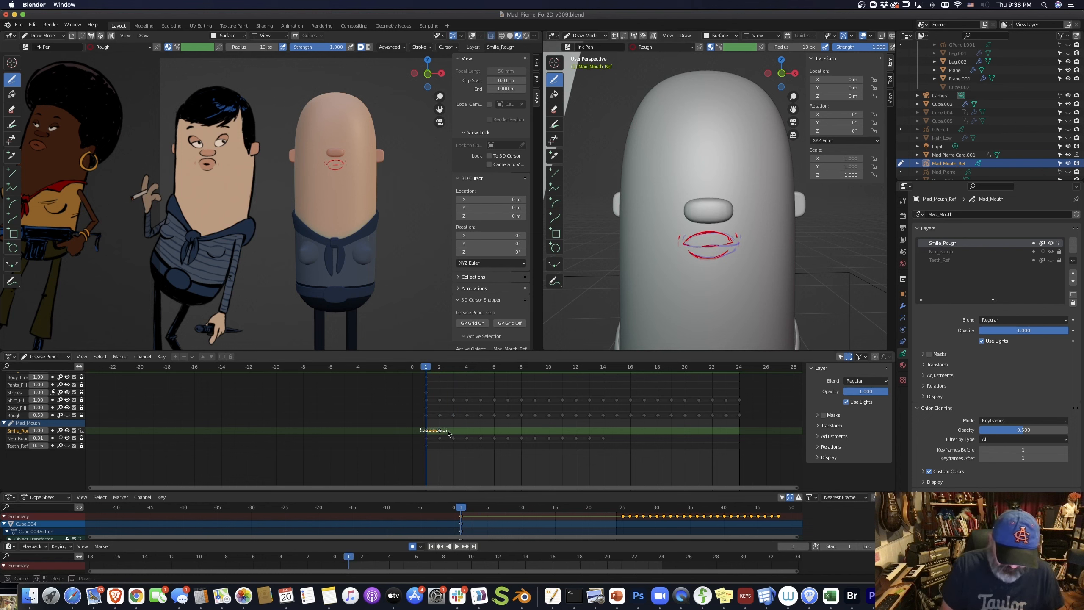
key("x")
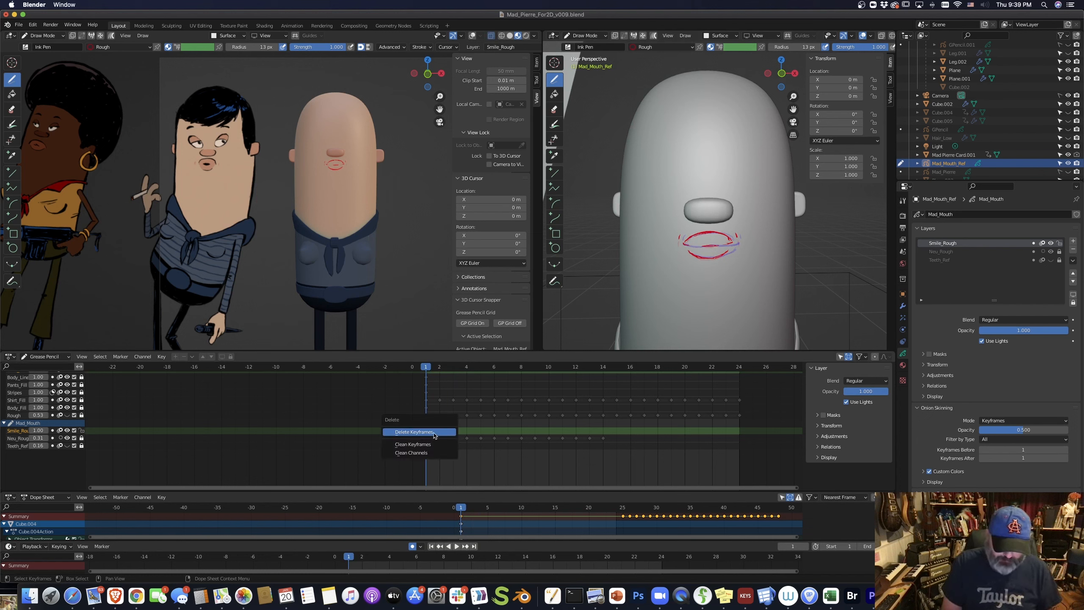
left_click(433, 432)
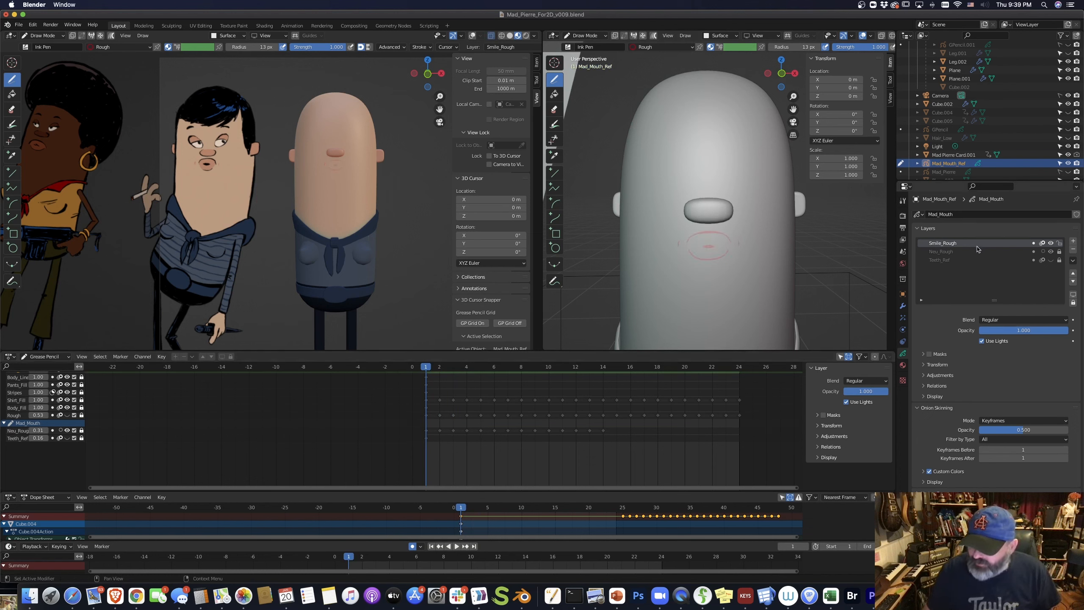
left_click(1073, 250)
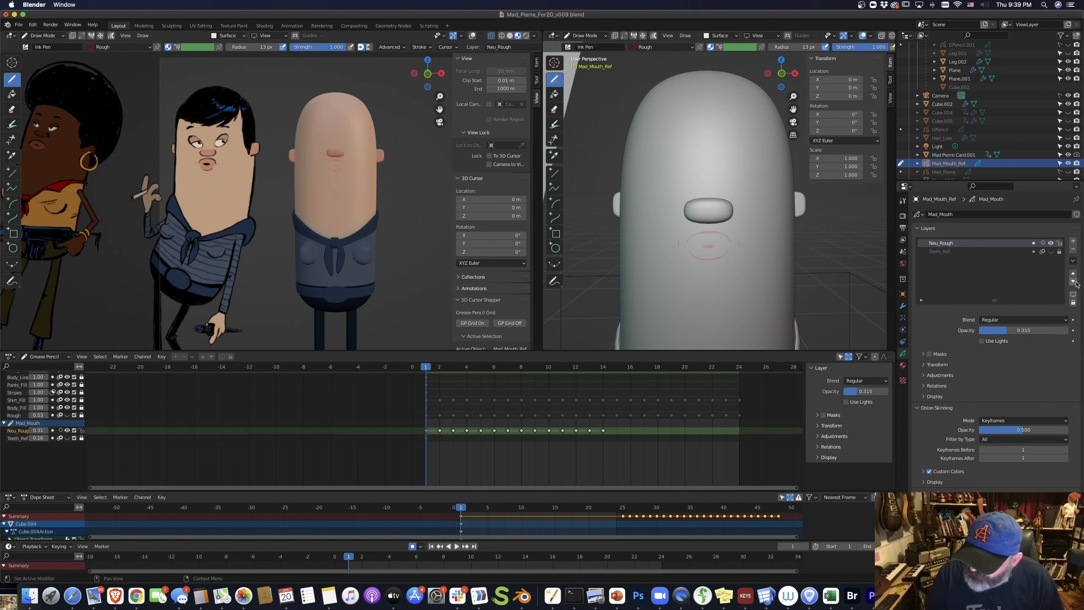
- Duplicate the Neu_Rough layer, name the copy Smile_Rough, and set it to 1.000 opacity with lights enabled
left_click(1073, 262)
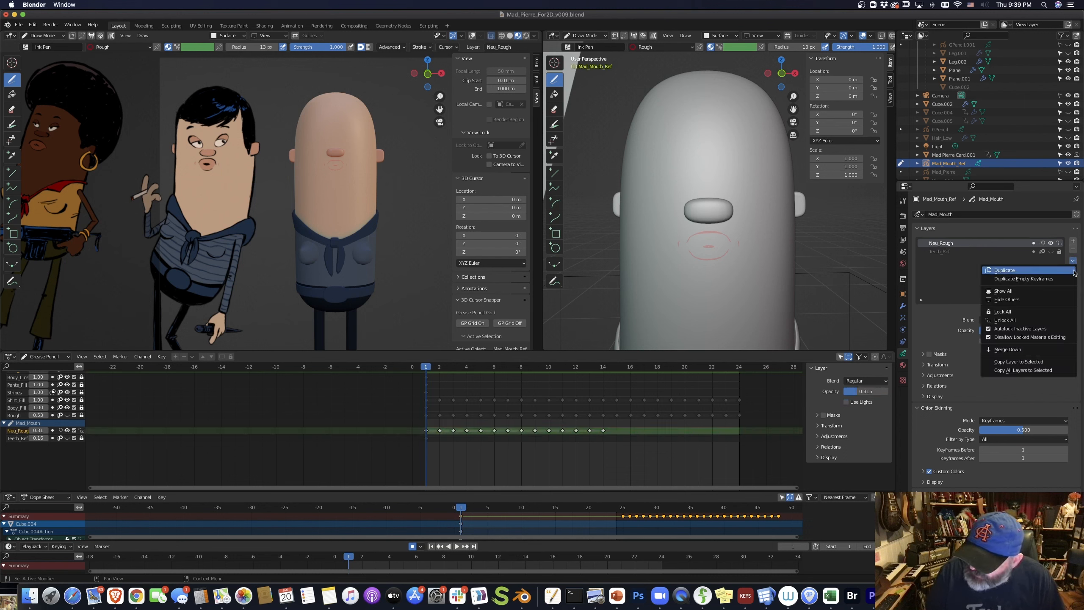
left_click(1042, 274)
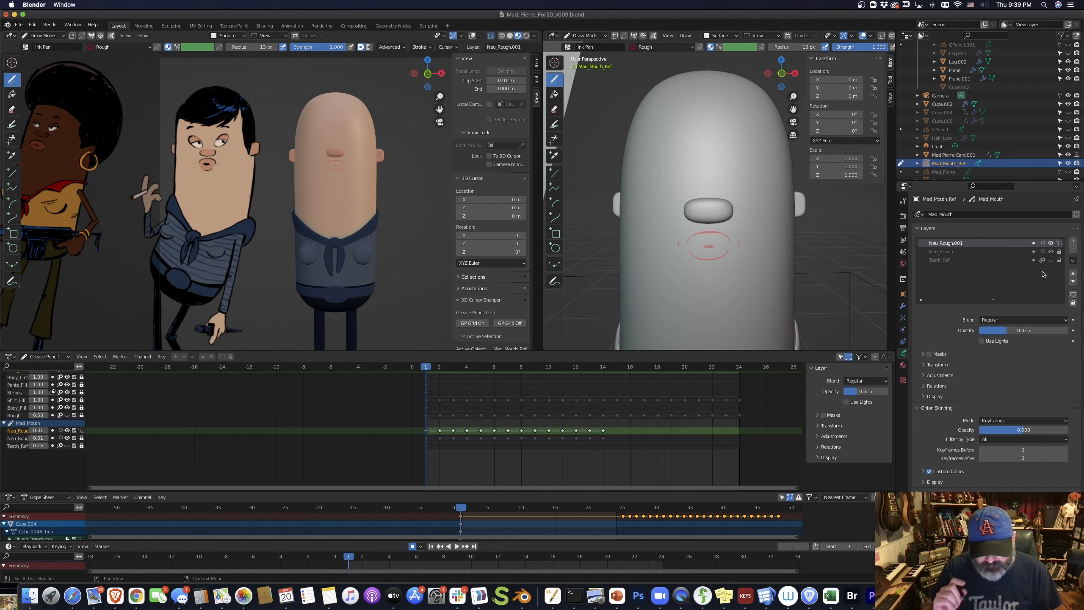
double_click(959, 244)
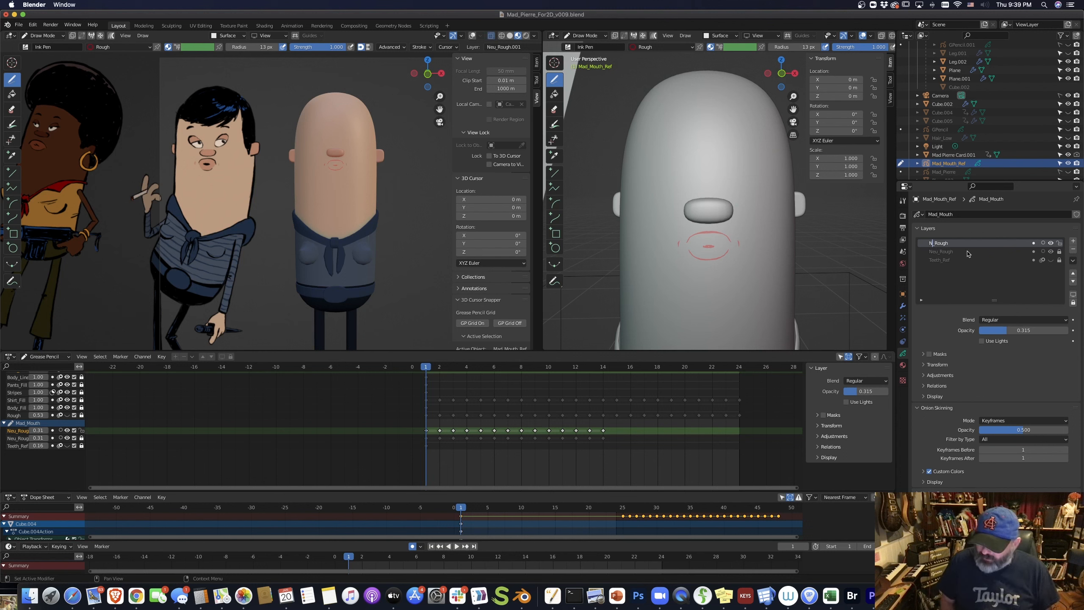
key("BackSpace")
type("Smile")
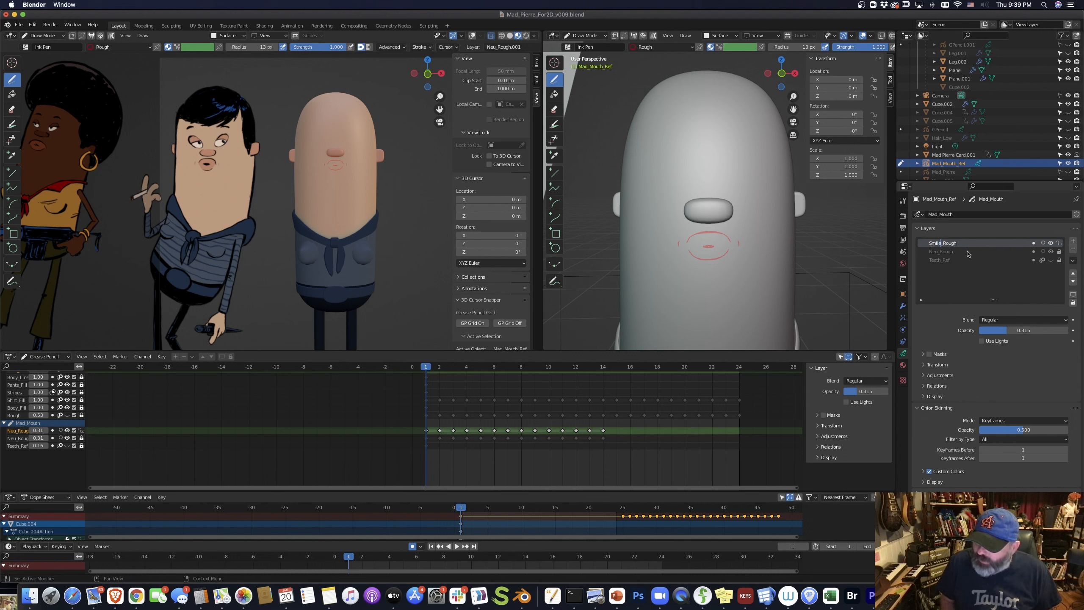
key("Return")
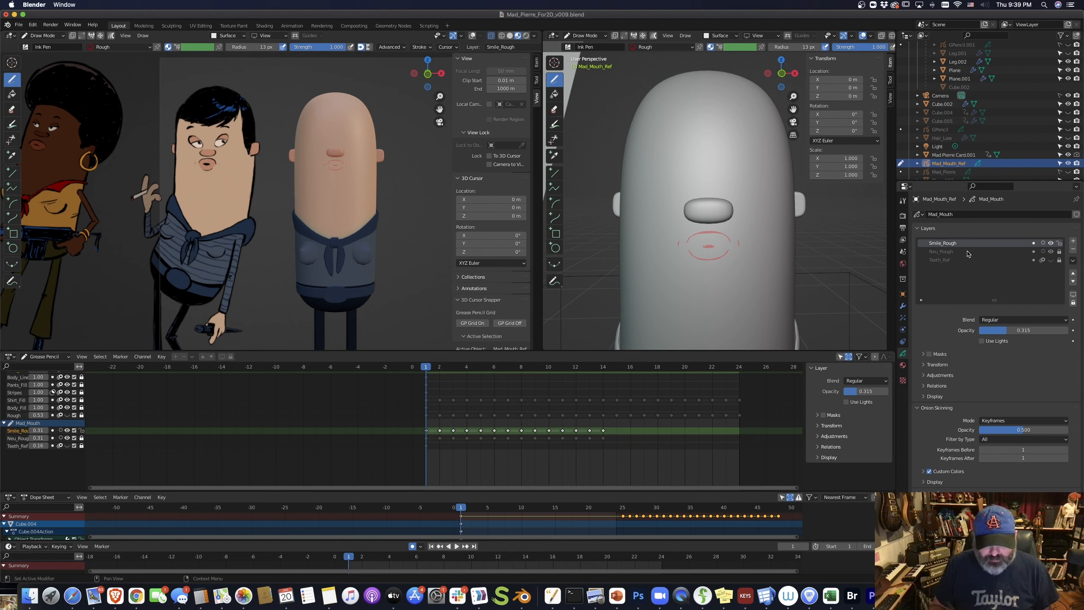
left_click_drag(1020, 330, 1082, 335)
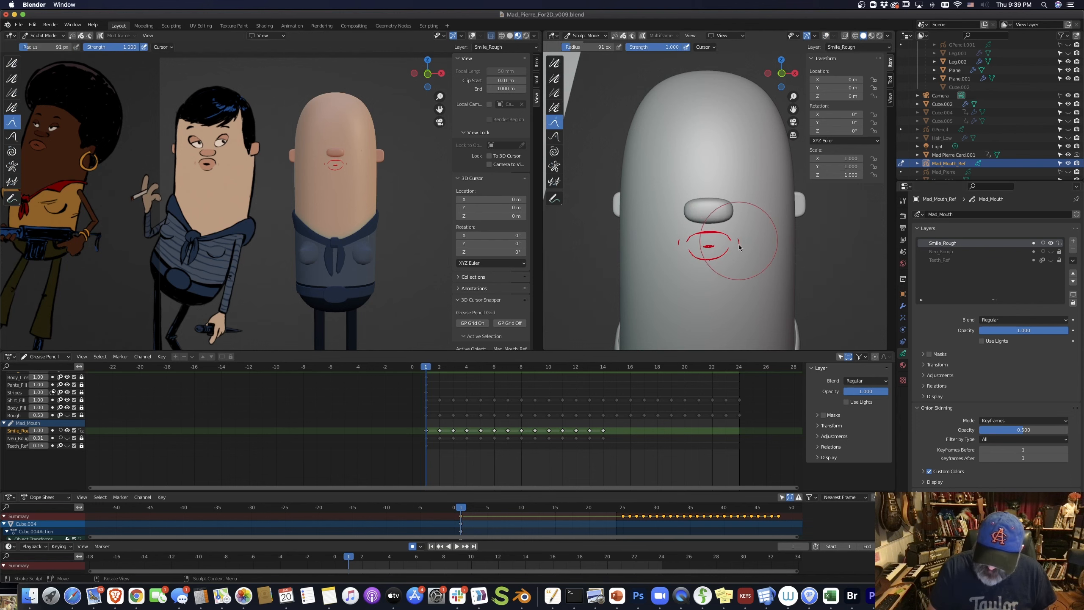
- Sculpt the small pursed mouth on frame 1 with Grab, lifting its right-hand corner into a slight smirk
left_click_drag(742, 249, 740, 242)
left_click_drag(729, 282, 731, 282)
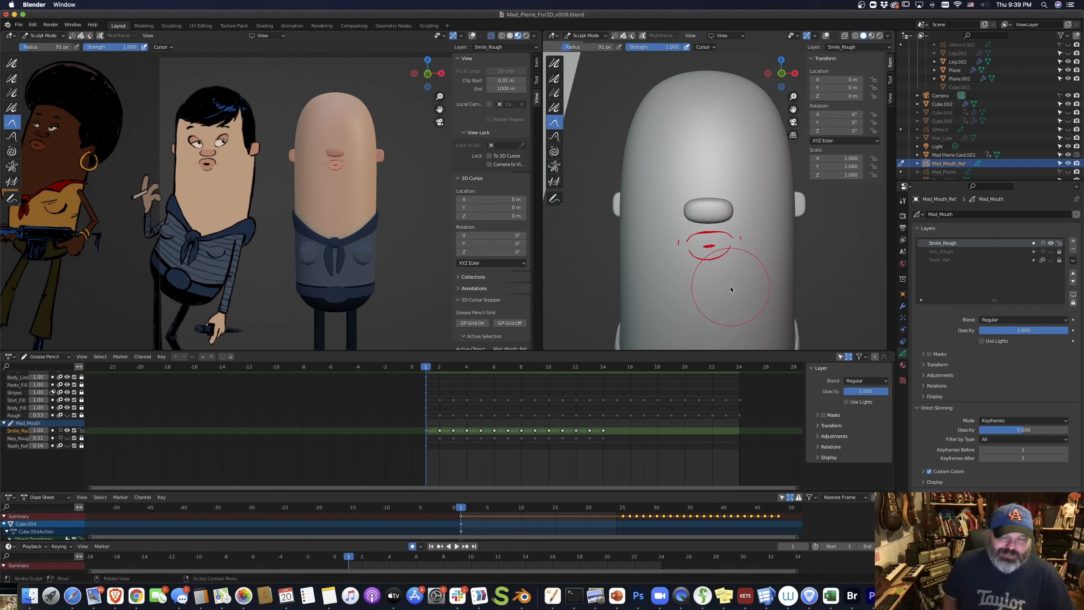
key("Left")
key("Right")
- Grab the corners of the frame 2 mouth into a one-sided smile and compare it with frames 1 and 3
key("Right")
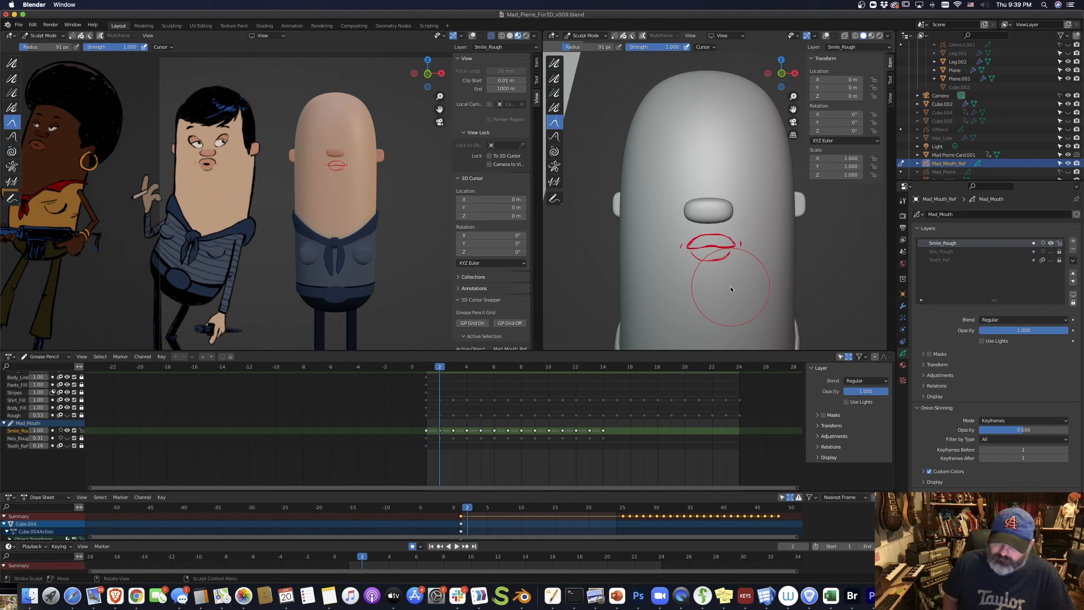
left_click_drag(677, 243, 675, 242)
mouse_move(745, 246)
left_mouse_down()
mouse_move(728, 228)
mouse_move(747, 238)
mouse_move(744, 265)
left_mouse_up()
key("Right")
key("Left")
key("Left")
key("Right")
- Reshape the wide-open mouth on frame 5 into a lopsided smile with Grab and compare it with frame 4
key("Right")
key("Right")
key("Right")
left_click_drag(677, 251, 672, 235)
left_click_drag(754, 282, 743, 296)
left_click_drag(758, 256, 737, 279)
key("Left")
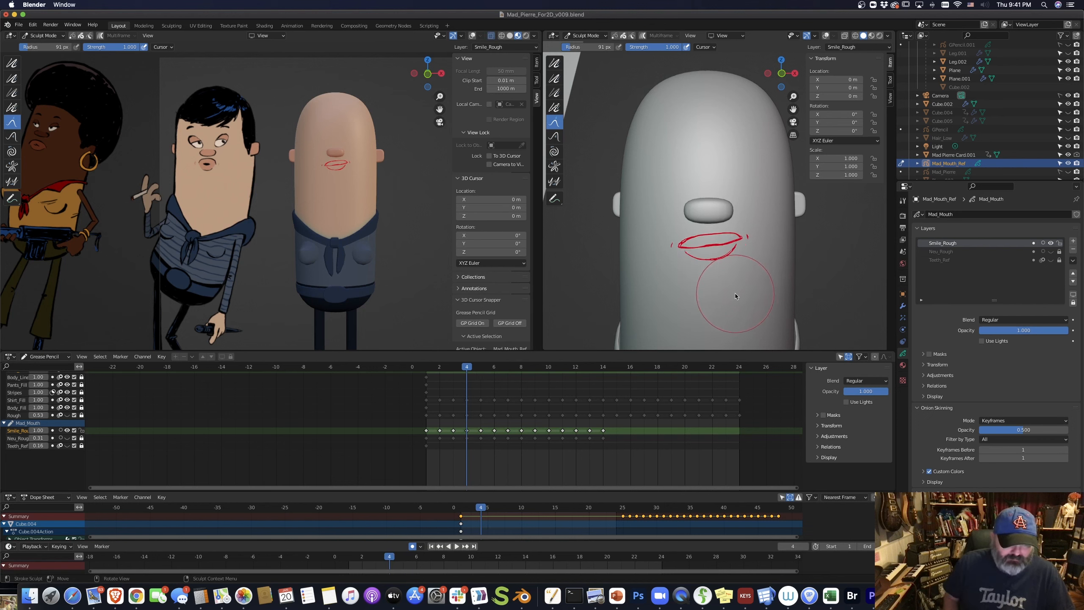
key("Right")
left_click_drag(698, 225, 694, 251)
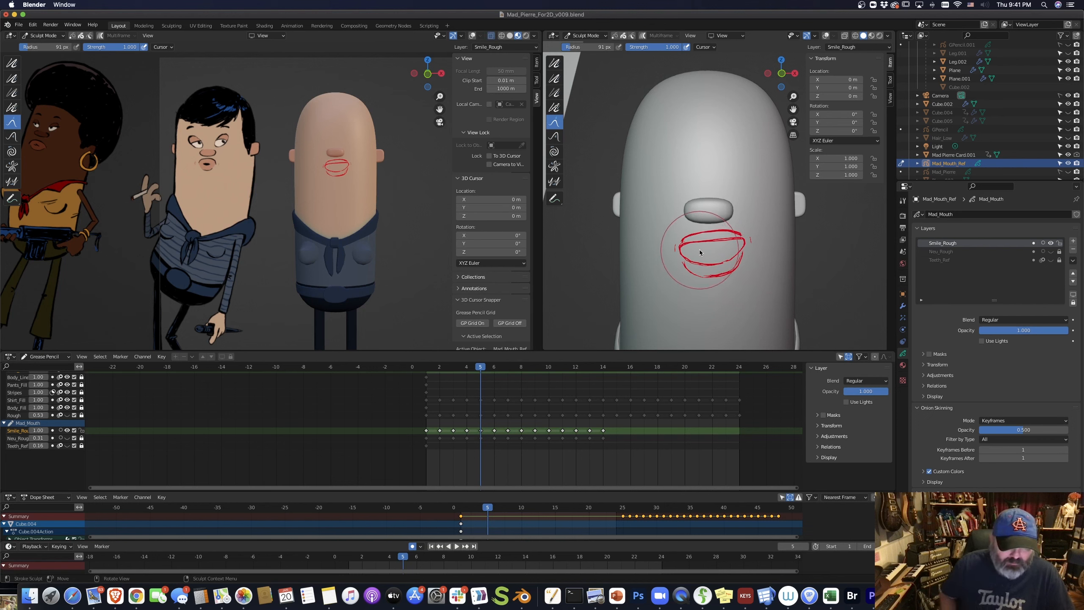
key("Left")
key("Right")
- Tilt the half-open mouth on frame 6 into a smirk by grabbing both corners and raising the right-hand side
key("Right")
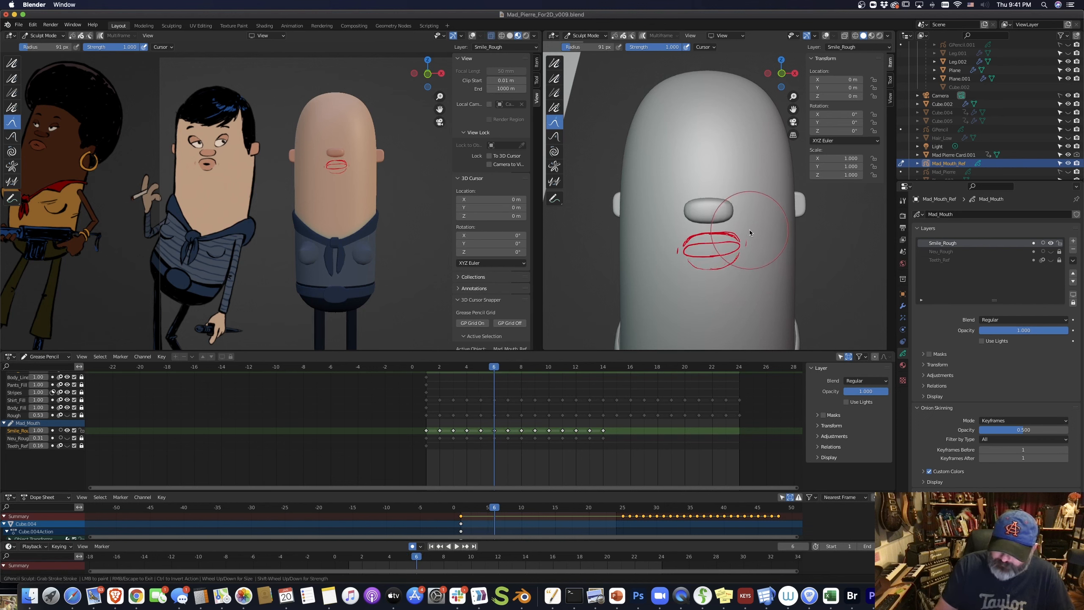
left_click_drag(754, 245, 731, 243)
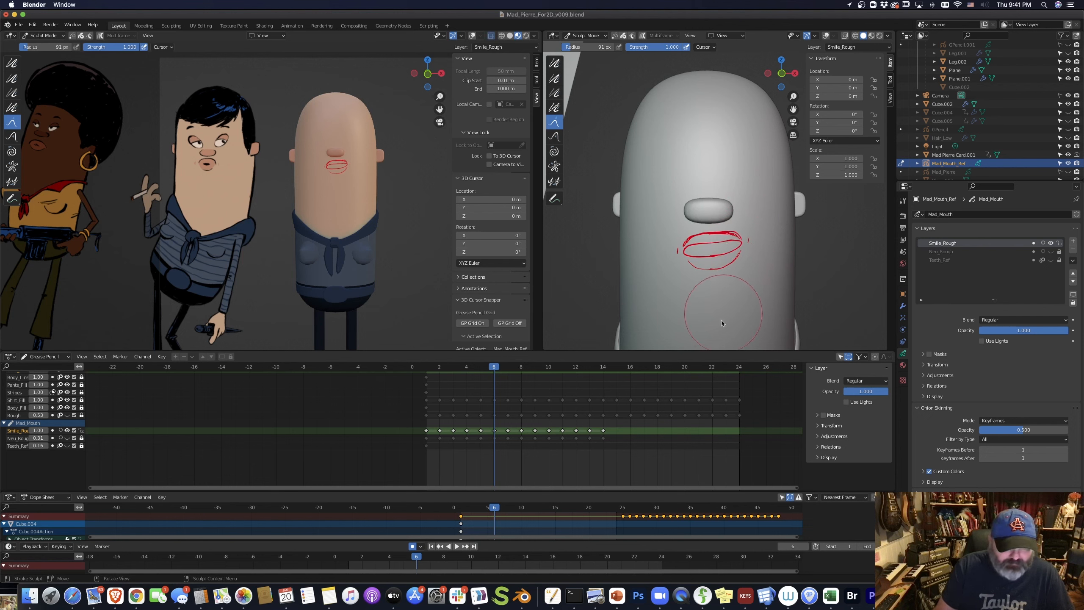
left_click_drag(662, 239, 661, 235)
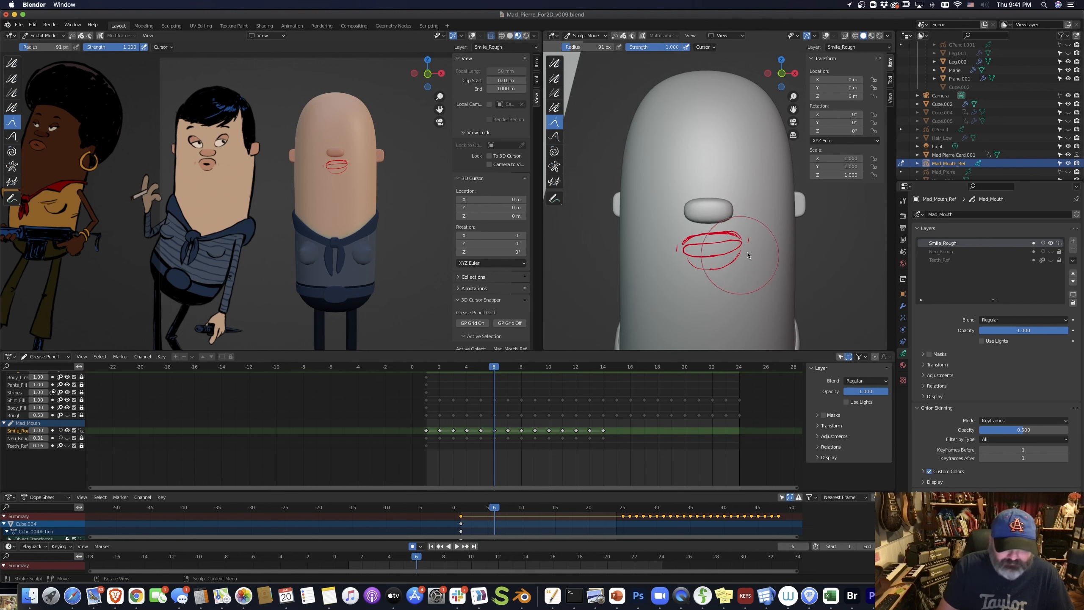
left_click_drag(754, 224, 751, 220)
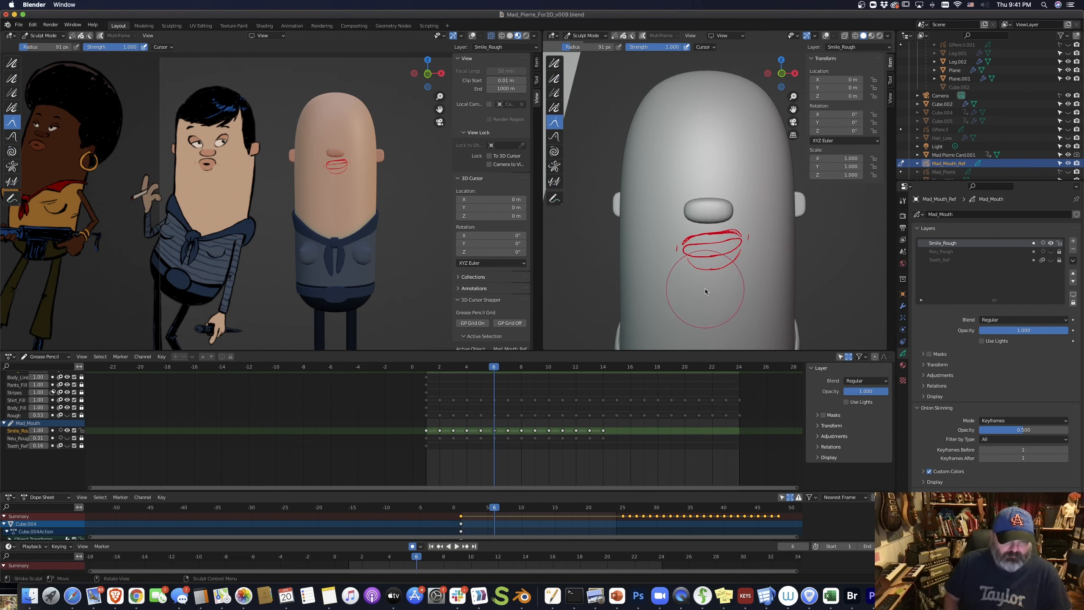
- Raise the right-hand corner of the frame 11 mouth with Grab and compare it with frame 10
key("Right")
key("Right")
key("Right")
key("Right")
key("Right")
left_click_drag(750, 242, 747, 242)
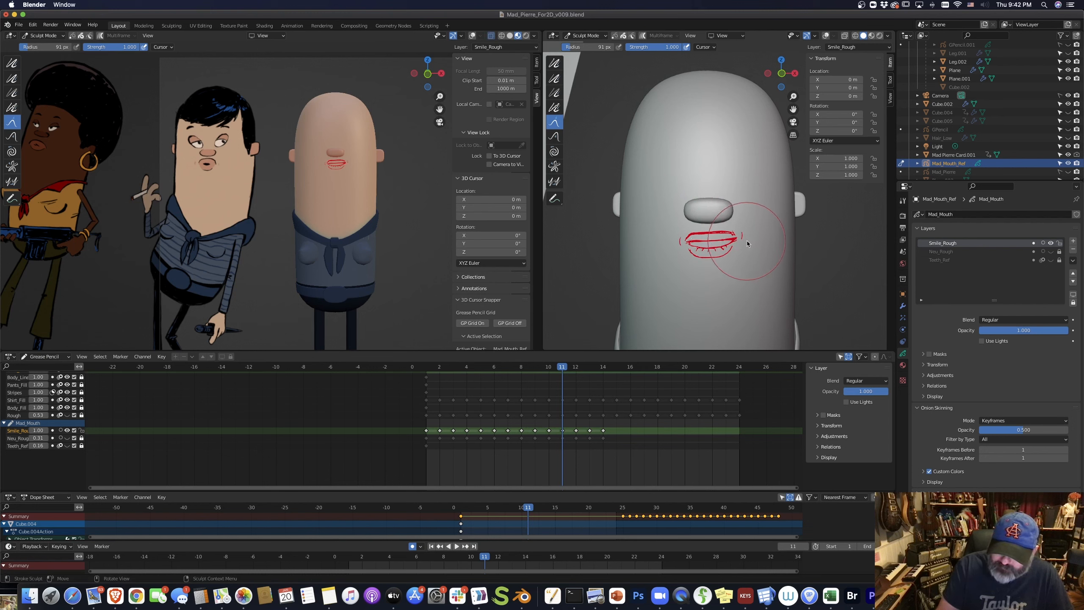
key("Left")
key("Right")
- Pull both corners of the frame 12 mouth into a lopsided smile, compare it with frame 11, and advance to frame 13
key("Right")
mouse_move(749, 247)
left_mouse_down()
mouse_move(661, 245)
mouse_move(704, 240)
mouse_move(721, 194)
mouse_move(757, 235)
left_mouse_up()
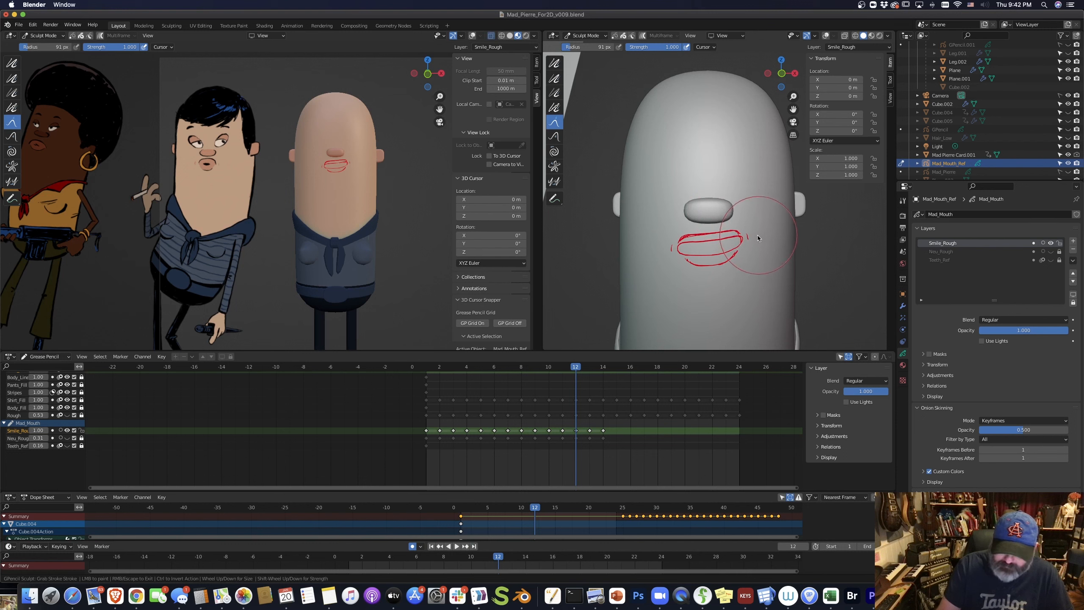
left_click_drag(672, 243, 675, 270)
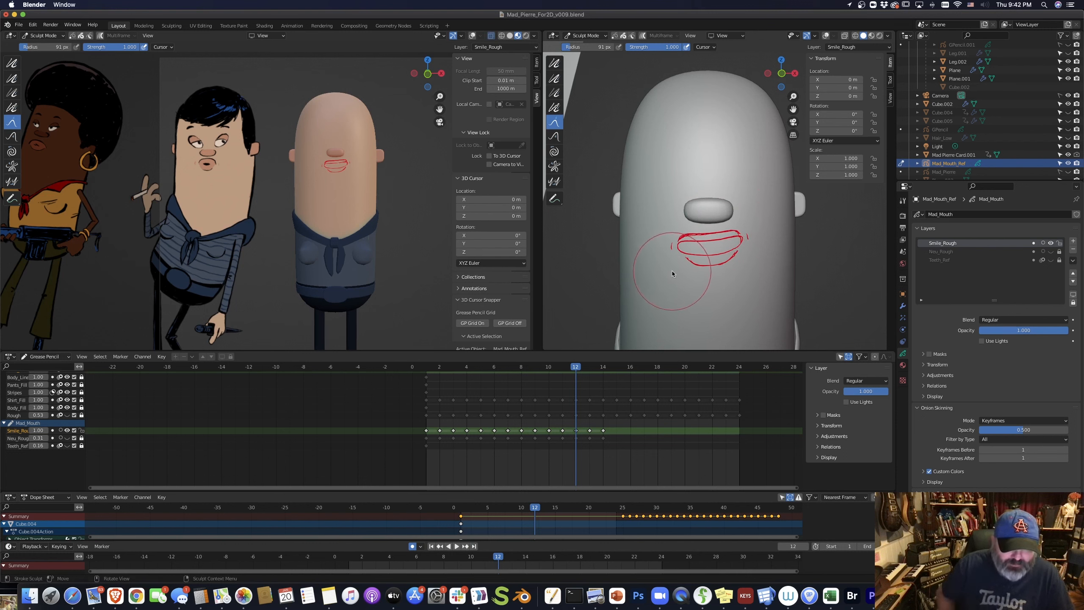
key("Left")
key("Right")
key("Right")
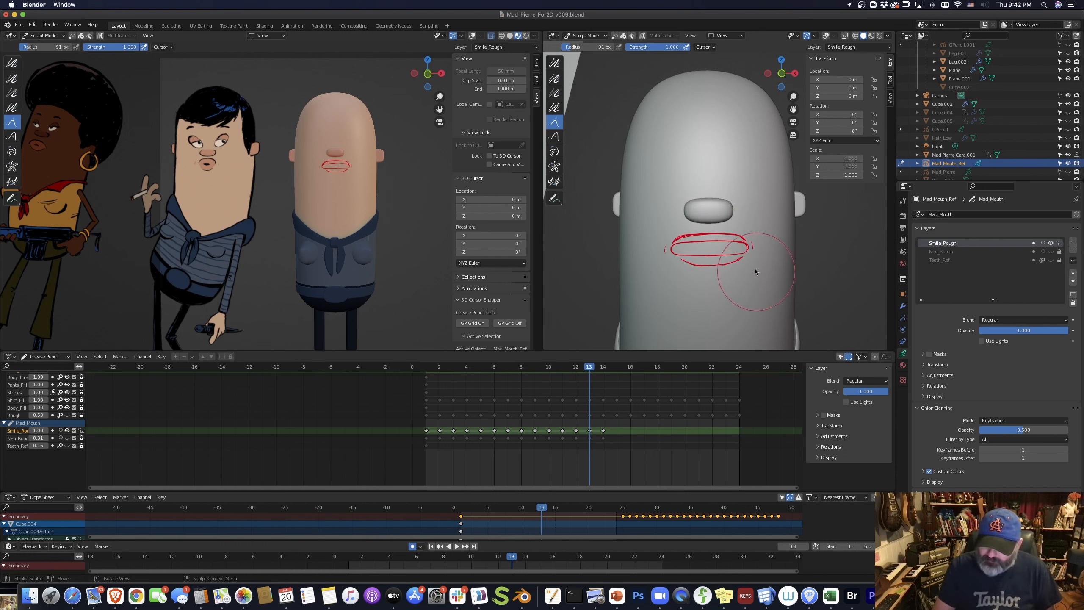
- Raise the right-hand corners of the mouths on frames 13 and 14 with Grab to turn them into lopsided smiles
left_click_drag(762, 259, 761, 244)
left_click_drag(668, 256, 669, 253)
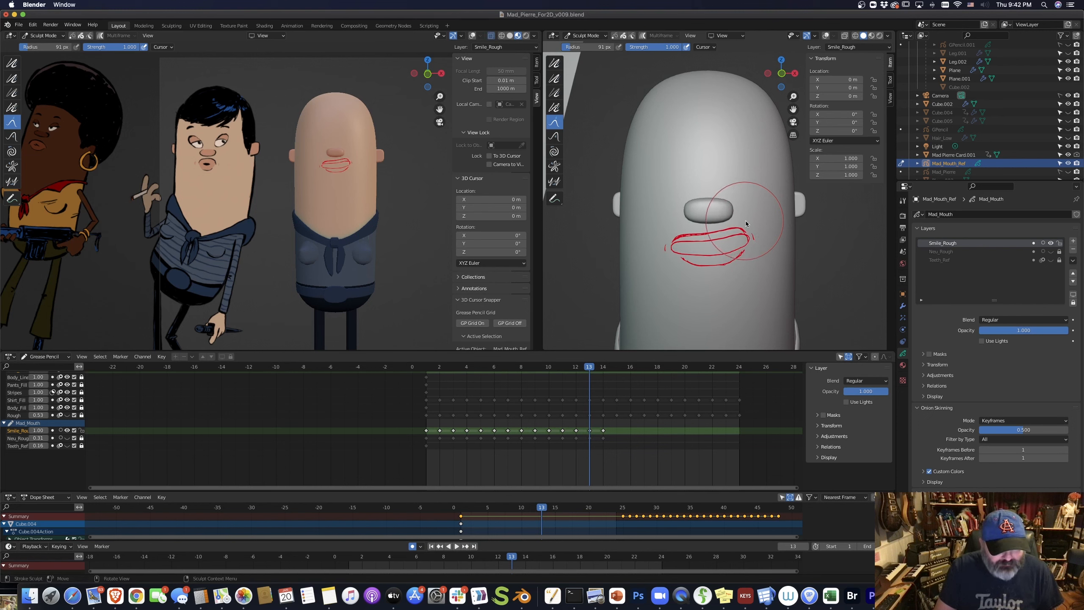
key("Right")
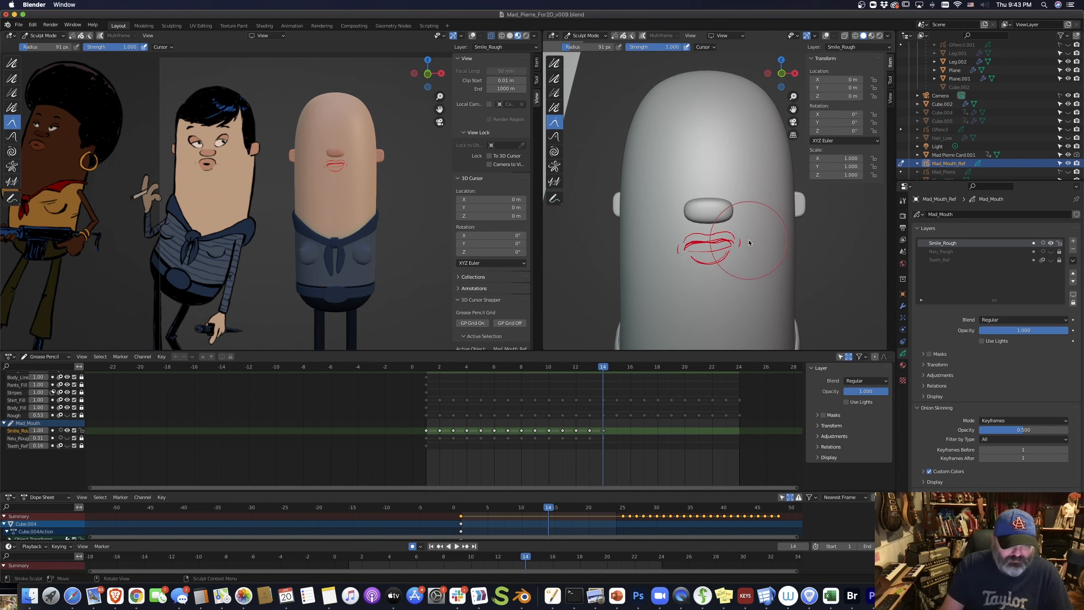
left_click_drag(747, 247, 753, 242)
left_click_drag(739, 286, 740, 281)
- Step back to frame 3 and forward to frame 15 to review the Smile_Rough mouth shapes
key("Left")
key("Left")
key("Left")
key("Left")
key("Left")
key("Left")
key("Left")
key("Left")
key("Left")
key("Left")
key("Left")
key("Left")
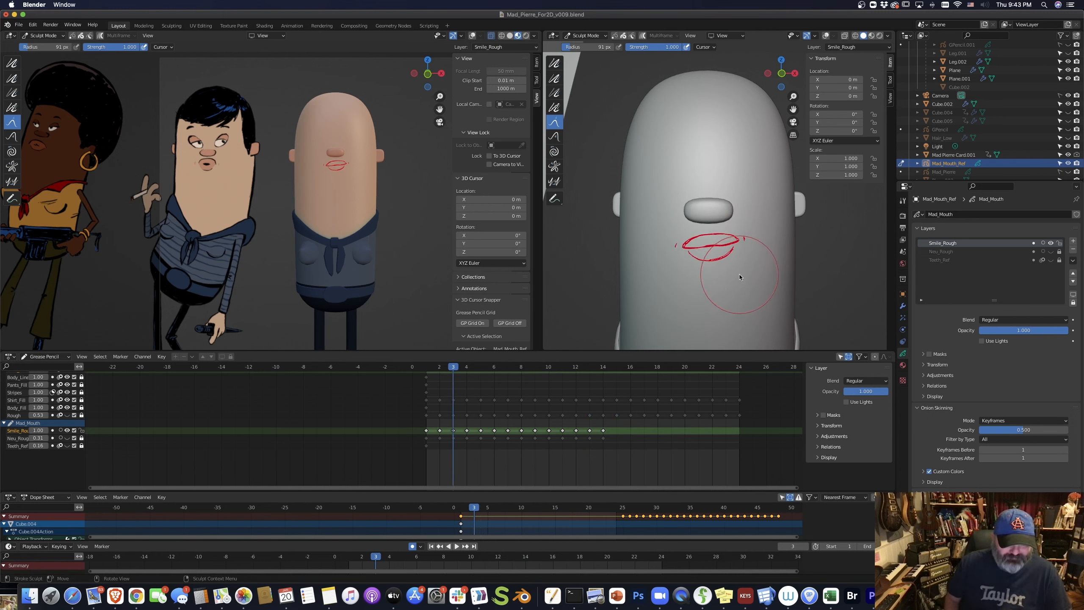
key("Right")
key("Right")
key("Right")
key("Right")
key("Right")
key("Right")
key("Right")
key("Right")
key("Right")
key("Right")
key("Right")
key("Right")
key("Right")
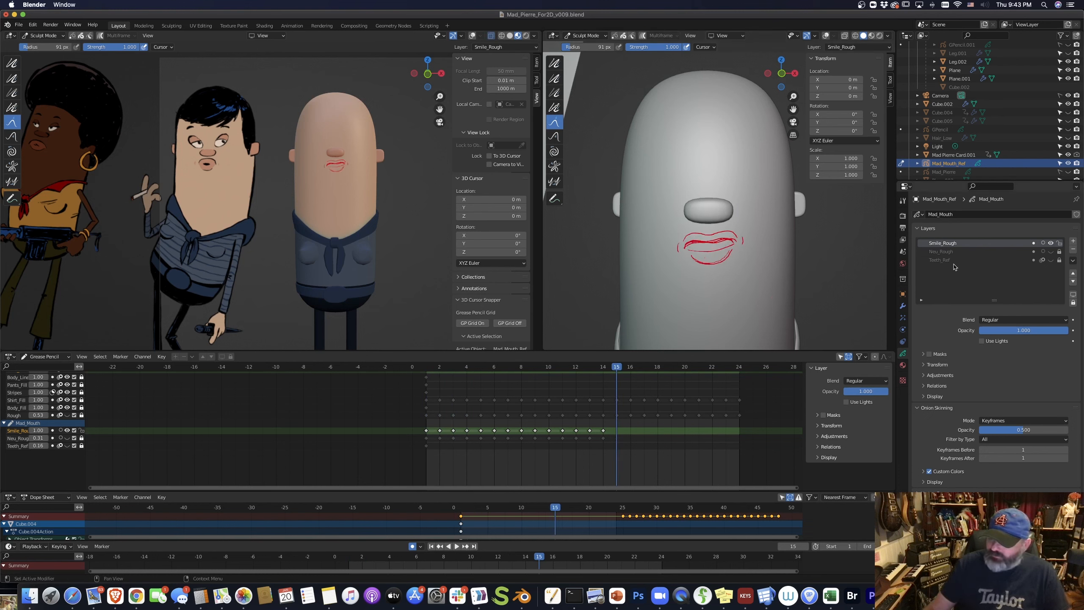
- Duplicate the Neu_Rough layer and rename the copy Frown_Rough
left_click(944, 252)
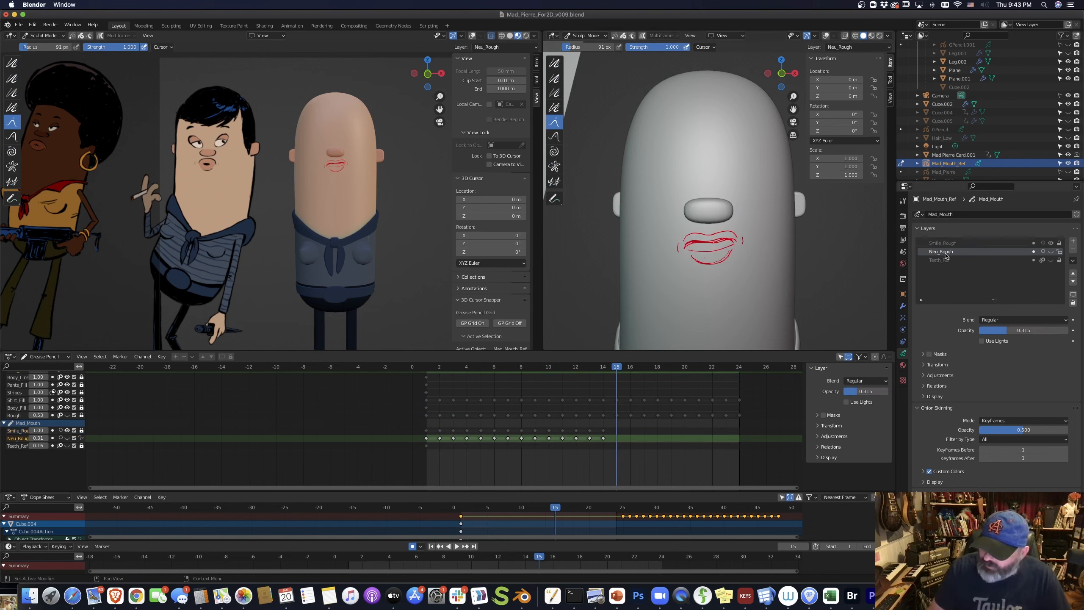
left_click(1074, 261)
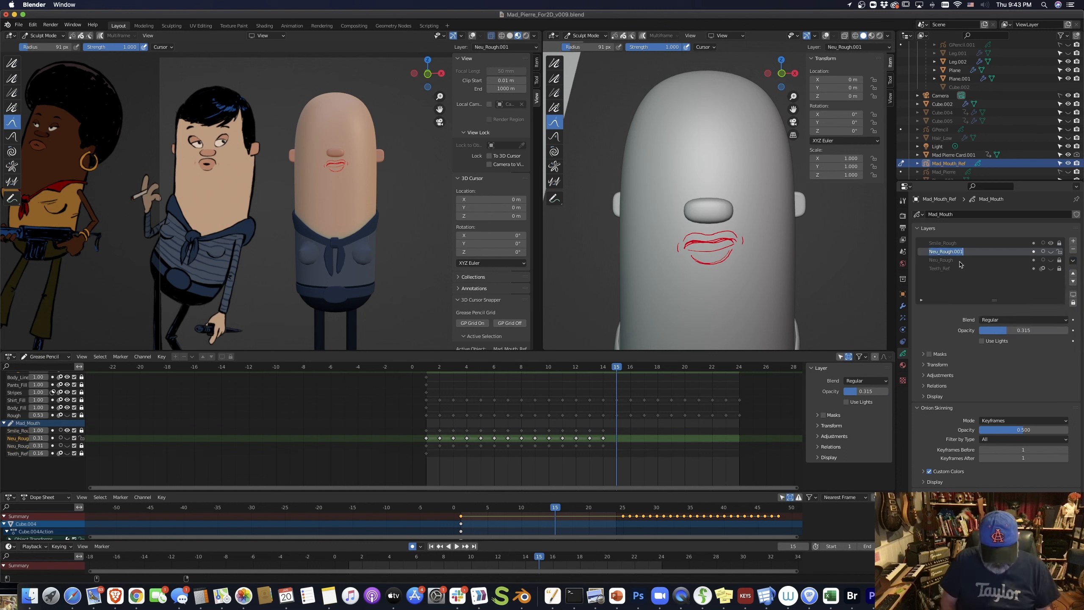
type("Frown_Rough")
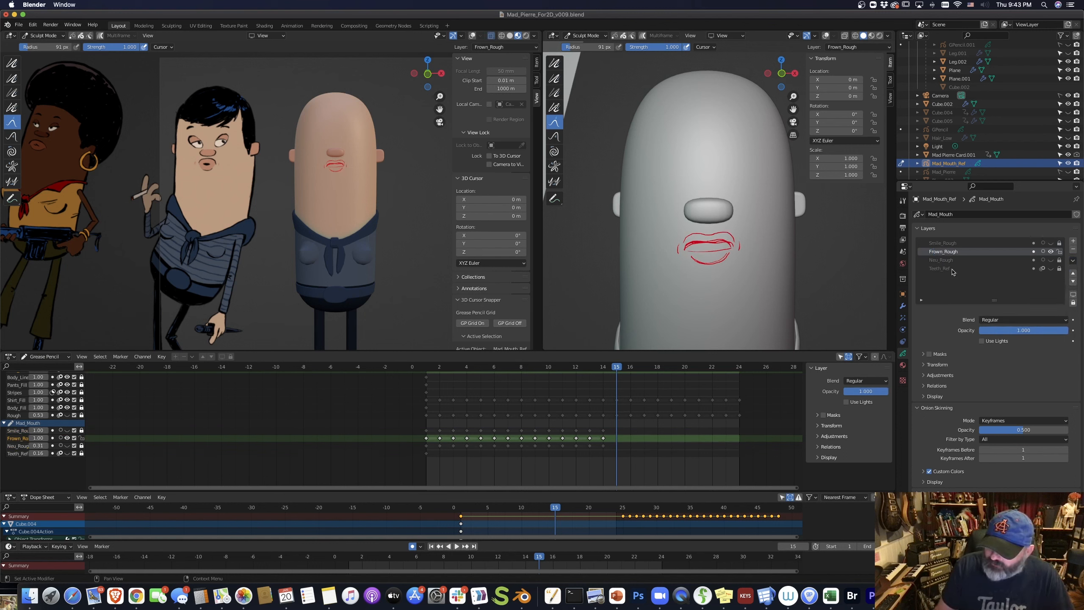
- Pull both corners of the frame 2 mouth on Frown_Rough down into a frown with Grab and compare it with the neighbouring frames
left_click(429, 368)
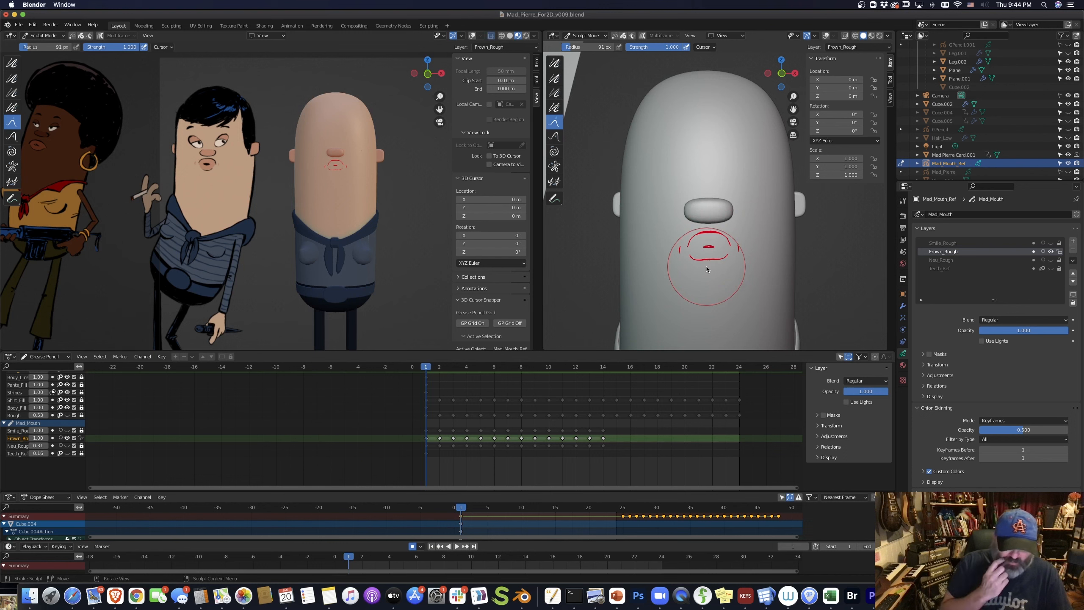
key("Left")
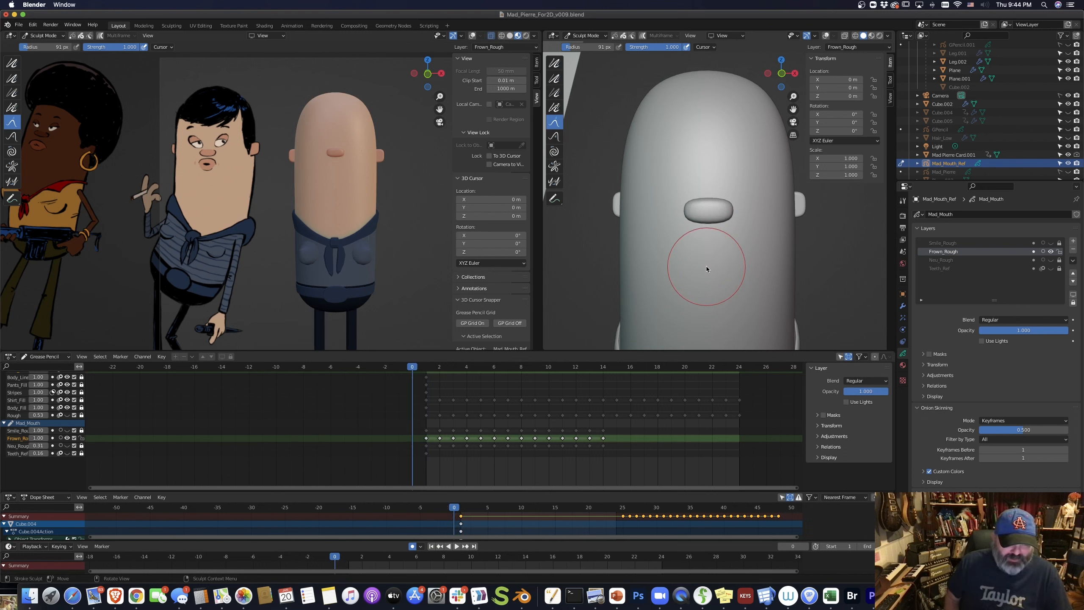
key("Right")
key("Right")
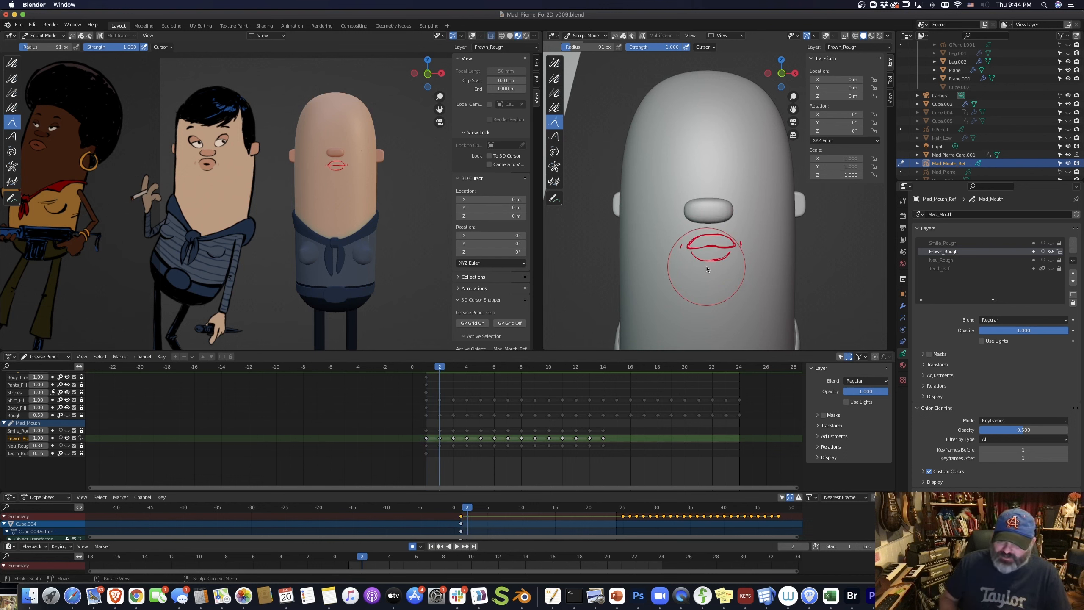
mouse_move(707, 267)
left_mouse_down()
mouse_move(702, 243)
mouse_move(743, 261)
left_mouse_up()
mouse_move(674, 257)
left_mouse_down()
mouse_move(739, 260)
mouse_move(673, 265)
left_mouse_up()
key("Left")
key("Right")
key("Right")
key("Left")
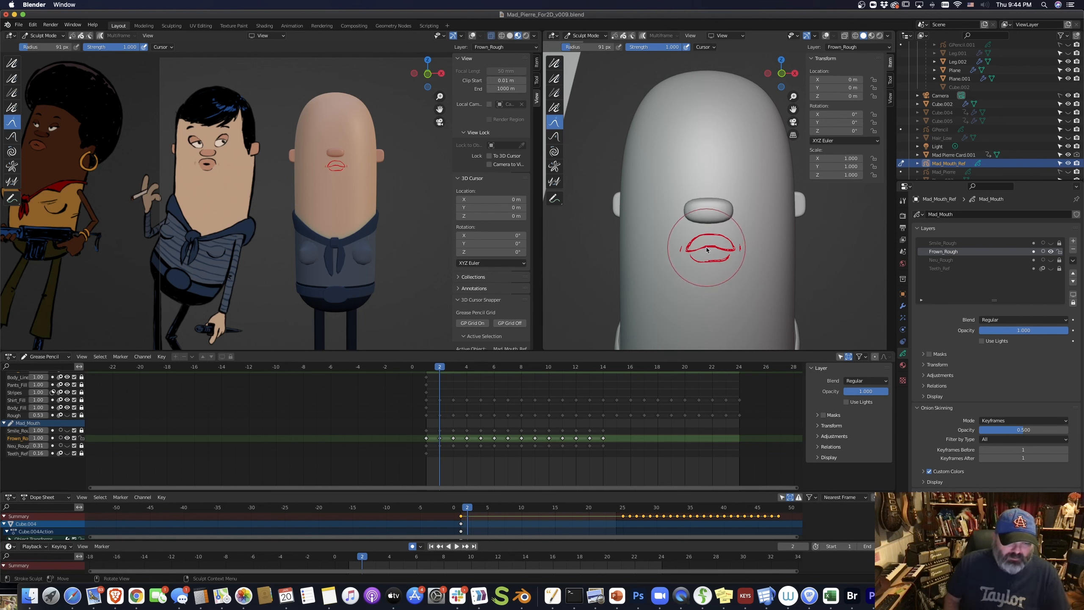
- Pull the corners of the mouths on the following frames, up to frame 5, down into frowns with Grab
key("Right")
key("Right")
key("Right")
left_click_drag(668, 254, 666, 256)
left_click_drag(712, 262, 741, 263)
left_click_drag(668, 257, 667, 259)
left_click_drag(355, 191, 355, 193)
left_click_drag(324, 200, 315, 195)
left_click_drag(366, 154, 362, 158)
- Compare frame 5 with frame 4, pull the frame 6 mouth corners down with Grab, and advance to frame 11
key("Left")
key("Right")
key("Right")
left_click_drag(312, 205, 313, 203)
left_click_drag(372, 172, 370, 171)
mouse_move(301, 189)
left_mouse_down()
mouse_move(338, 196)
mouse_move(308, 193)
mouse_move(302, 162)
left_mouse_up()
key("Right")
key("Right")
key("Right")
key("Right")
key("Right")
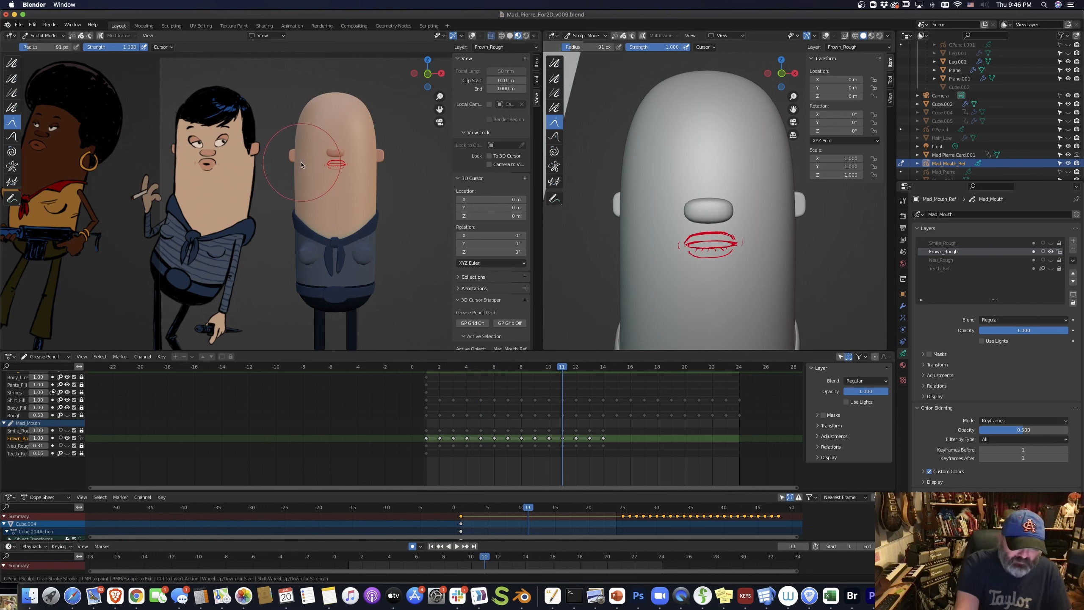
- Switch to Edit Mode and step back and forth between frames 1 and 15 to review the Frown_Rough mouths
key("Tab")
key("Left")
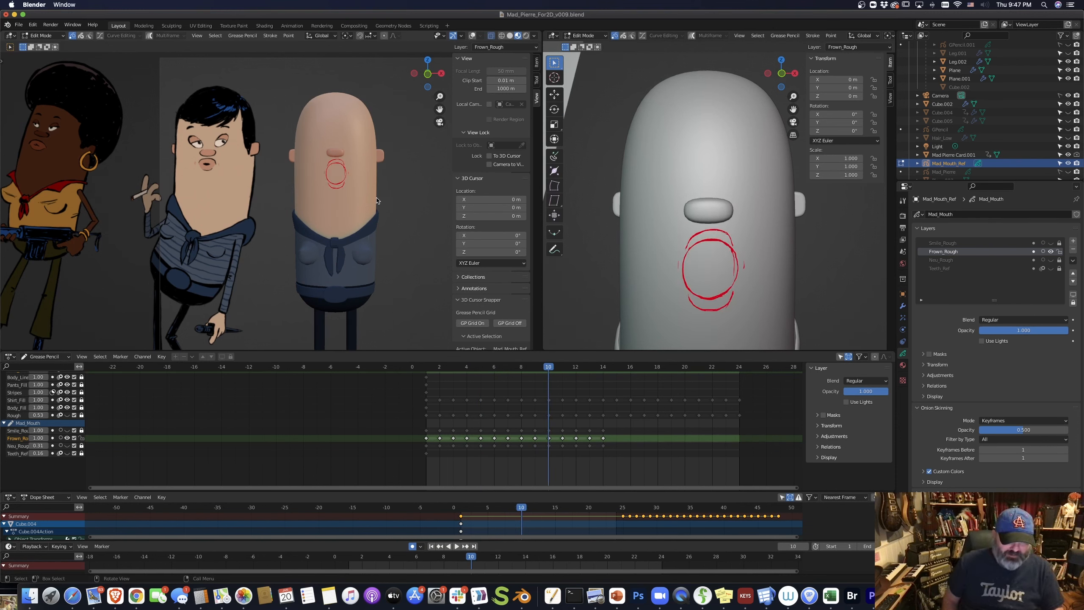
key("Left")
key("Left")
key("Left")
key("Left")
key("Left")
key("Left")
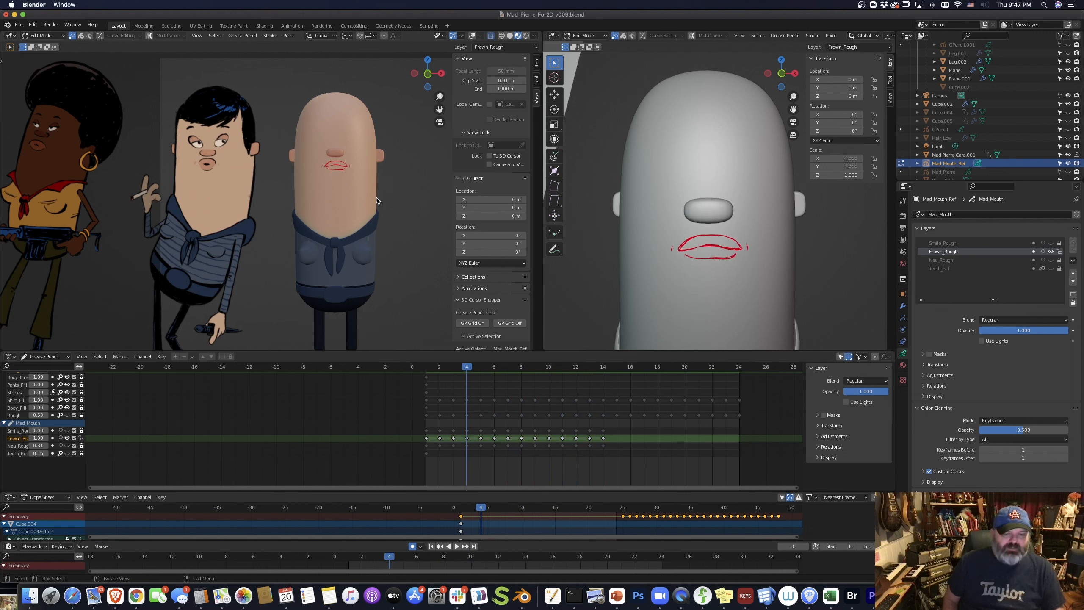
key("Right")
key("Right")
key("Right")
key("Right")
key("Right")
key("Right")
key("Right")
key("Right")
key("Right")
key("Right")
key("Right")
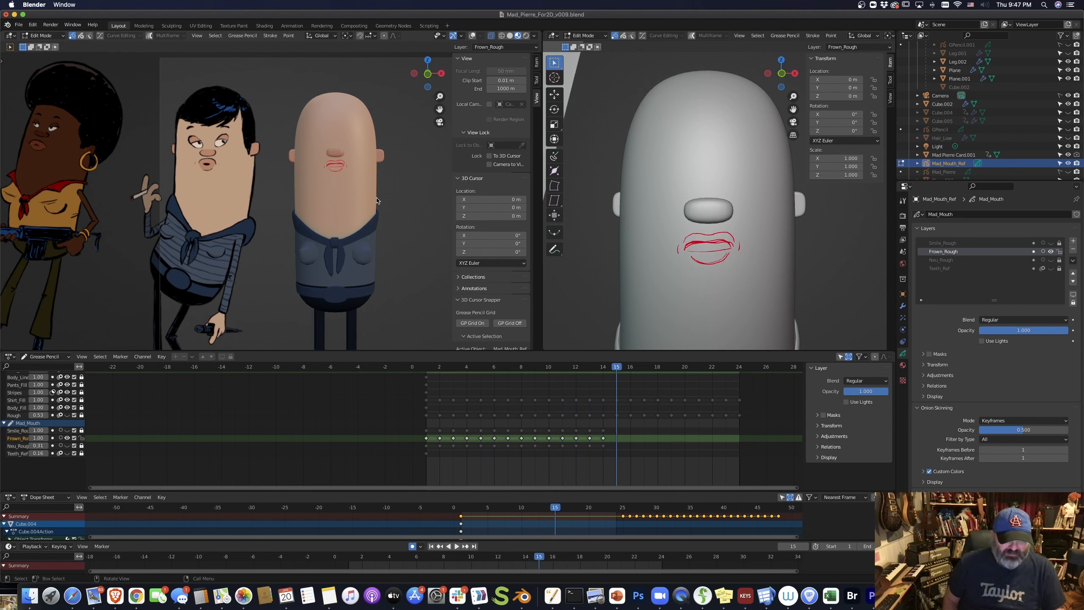
key("Left")
key("Left")
key("Left")
key("Left")
key("Left")
key("Left")
key("Left")
key("Left")
key("Left")
key("Left")
key("Left")
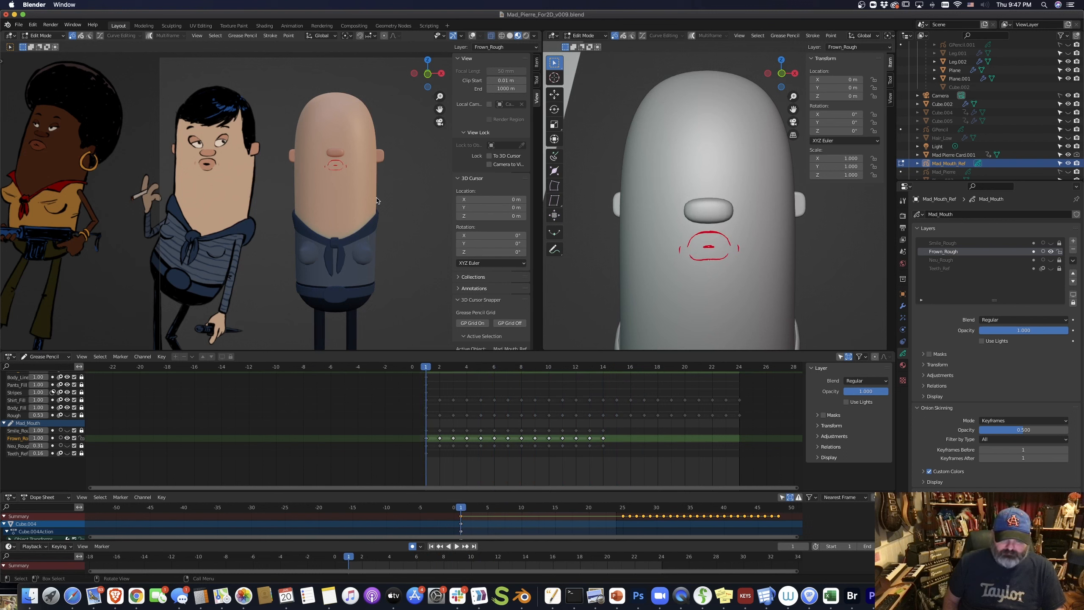
- Check the Frown_Rough mouths from frame 1 up to frame 9 once more and return to frame 1
key("Right")
key("Right")
key("Right")
key("Right")
key("Right")
key("Right")
key("Right")
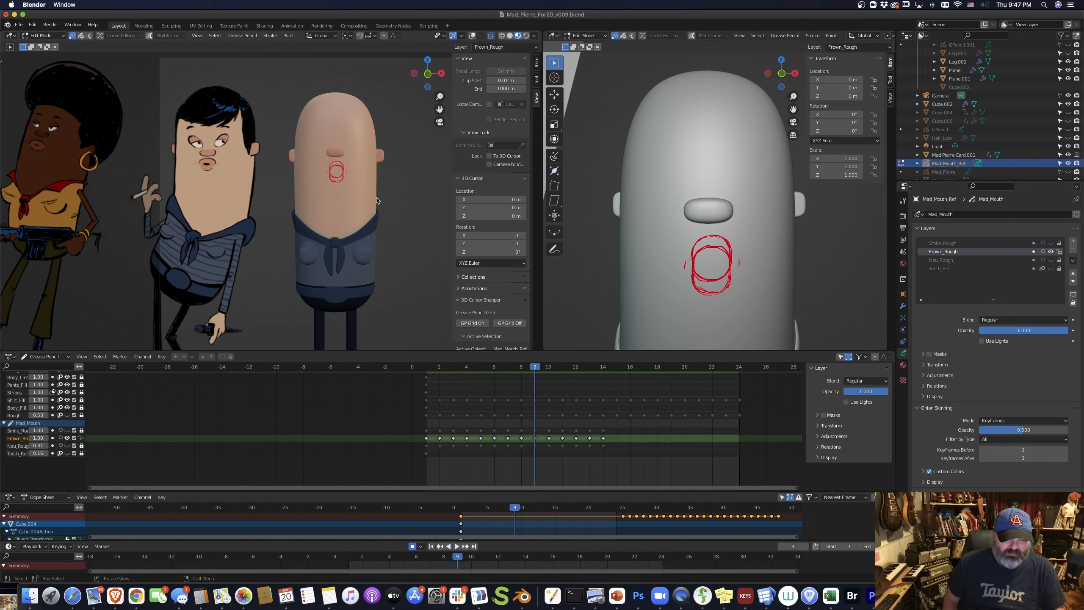
key("Left")
key("Left")
key("Left")
key("Left")
key("Left")
key("Left")
key("Left")
key("Left")
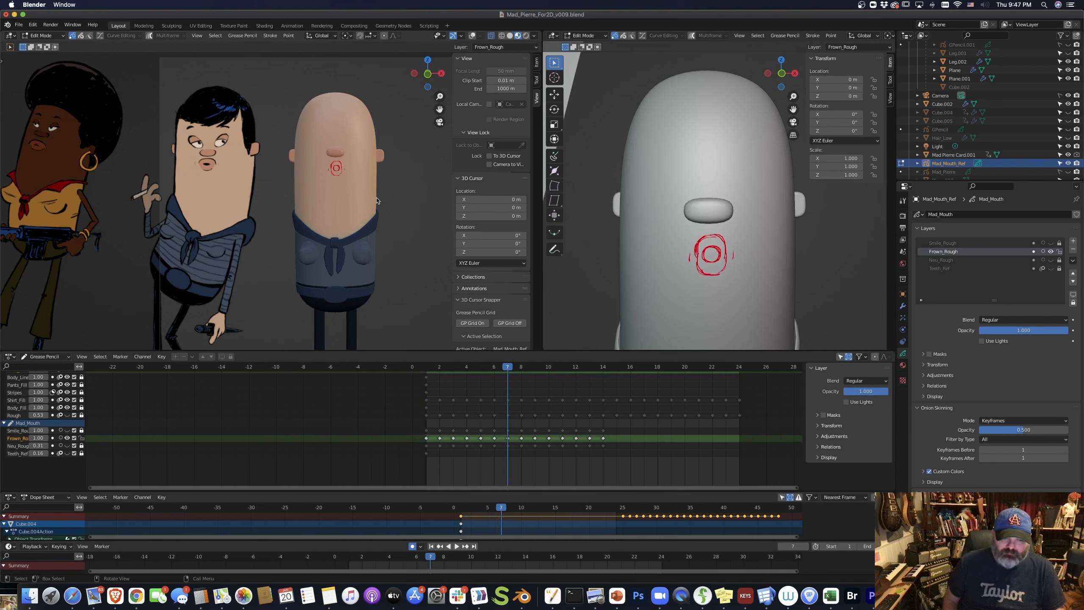
key("Left")
key("Left")
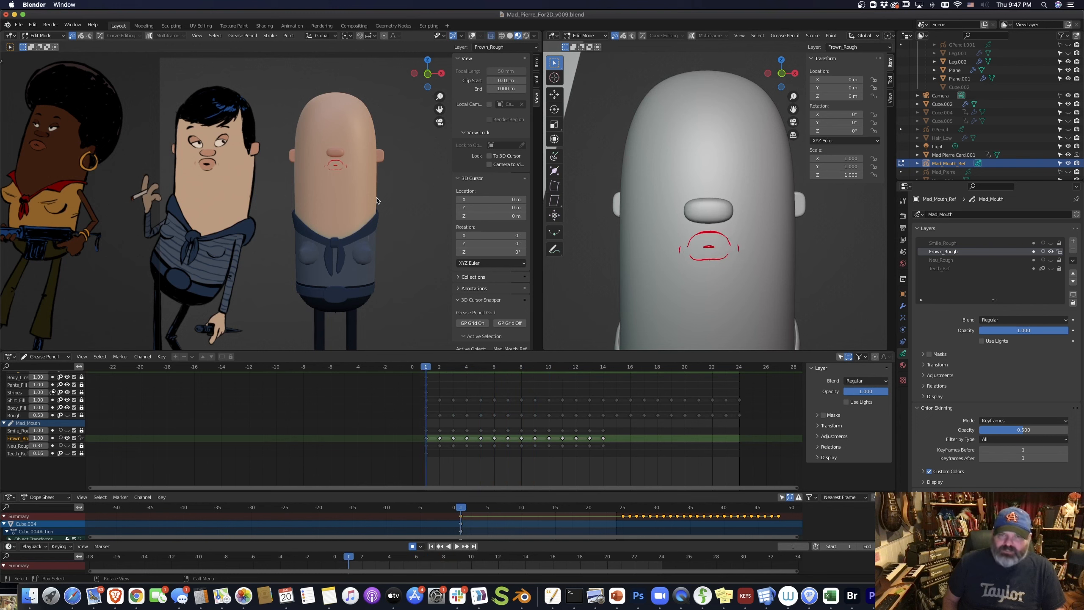